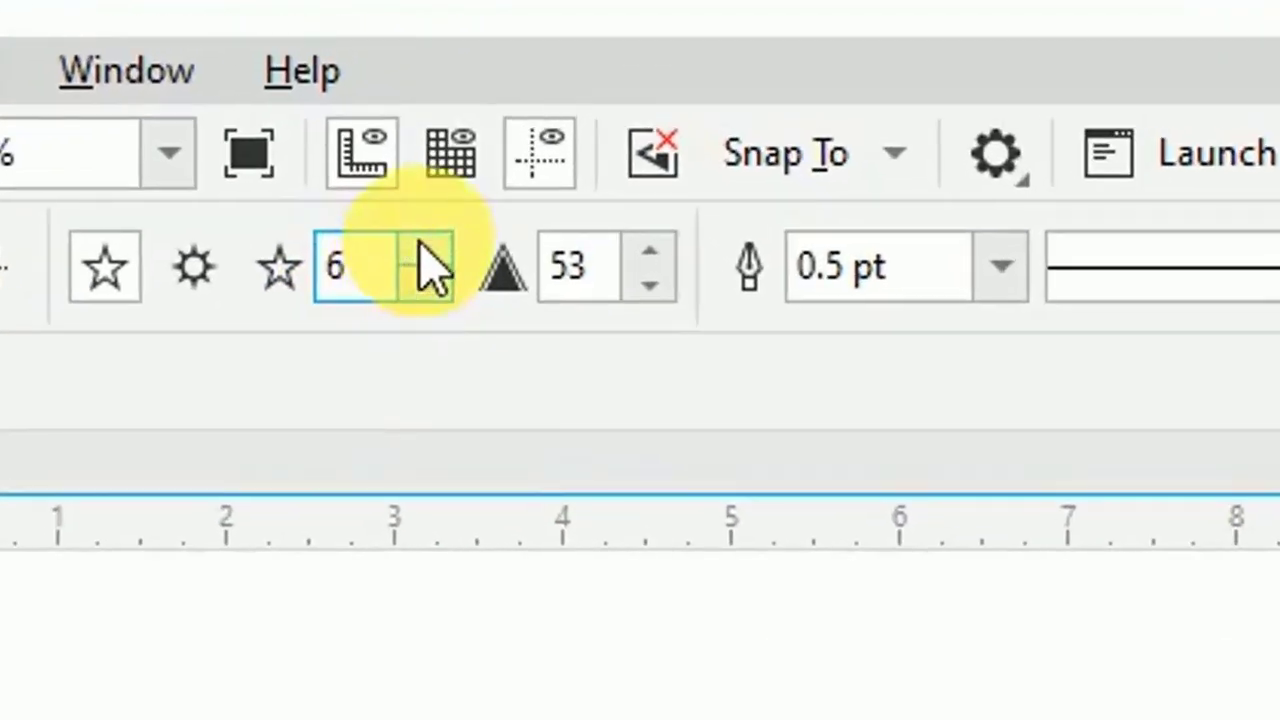
# - Set the star to 5 points and its outline width to 10.0 pt
pyautogui.click(420, 250)
pyautogui.click(422, 287)
pyautogui.click(422, 290)
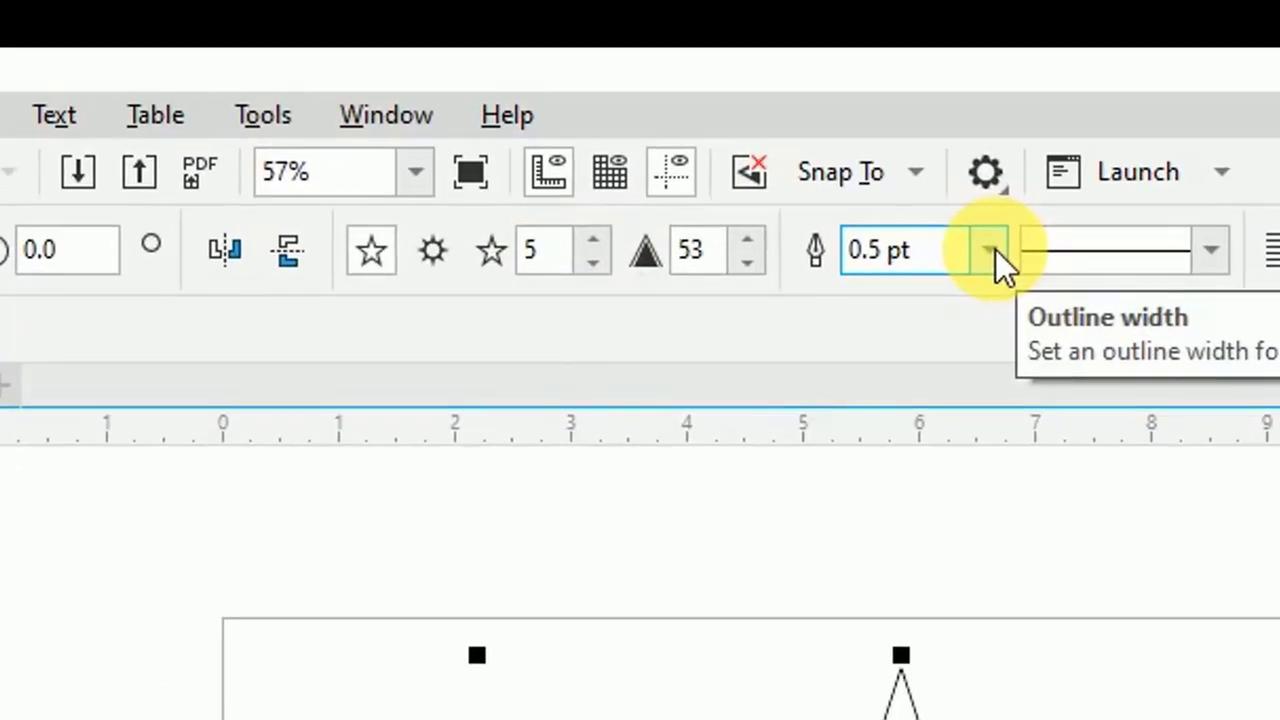
pyautogui.click(905, 206)
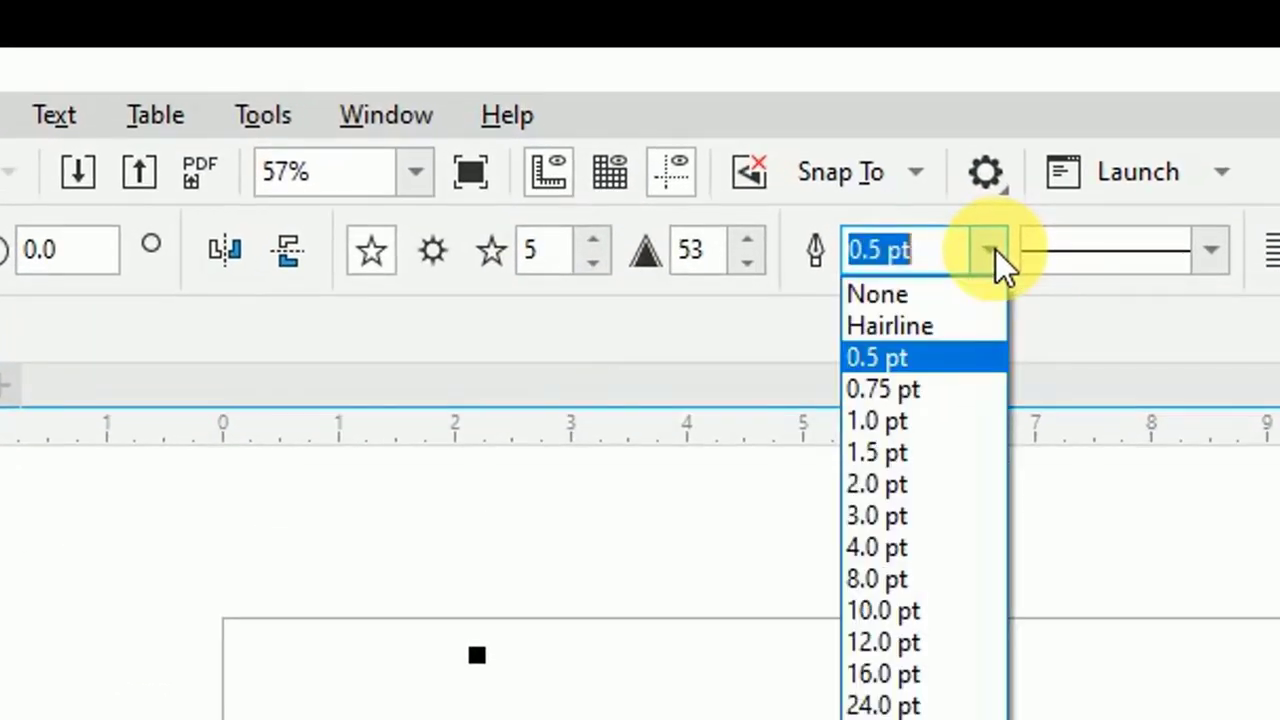
pyautogui.click(919, 607)
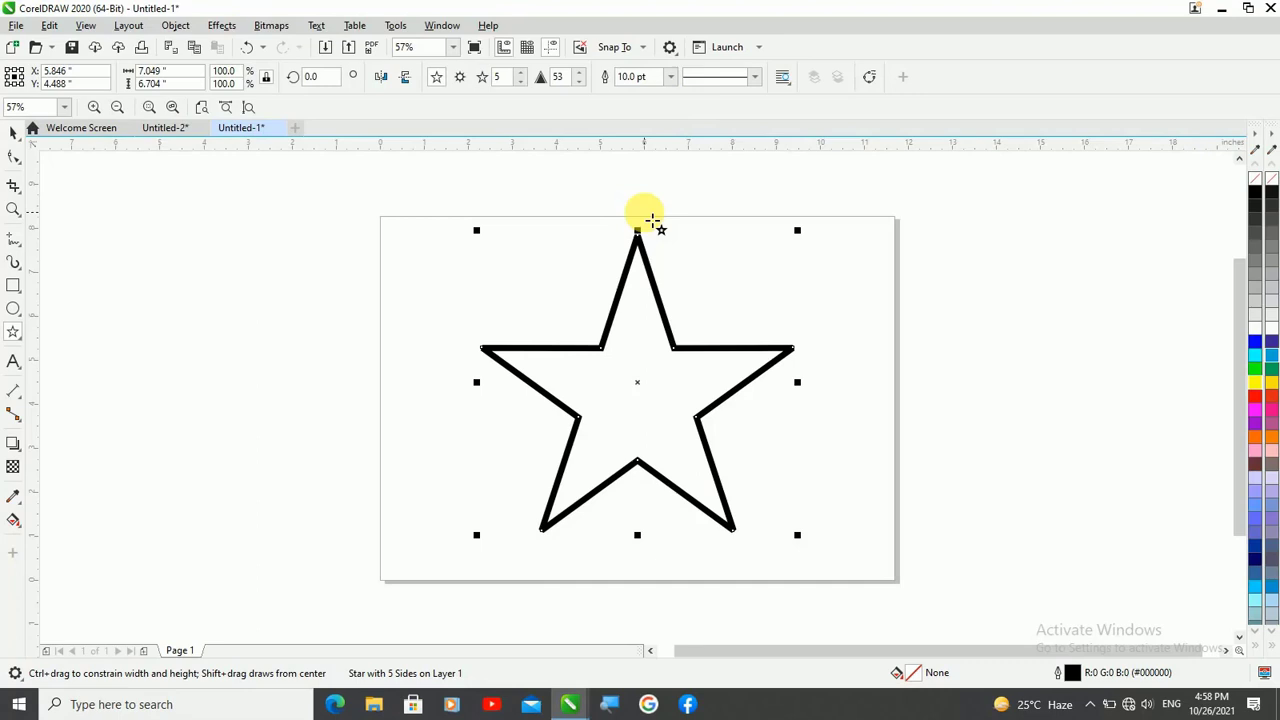
# - Convert the star to curves and break its outline open at the lower-right inner corner
pyautogui.hotkey('ctrl', 'q')
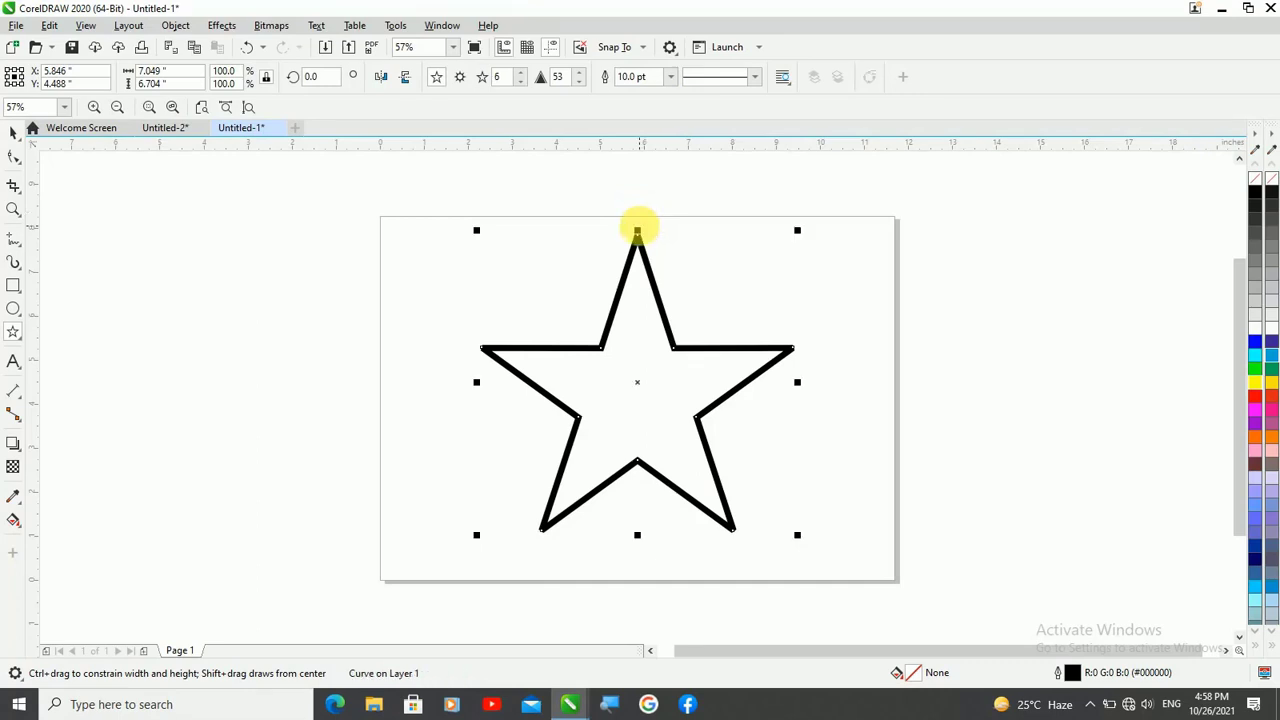
pyautogui.click(12, 157)
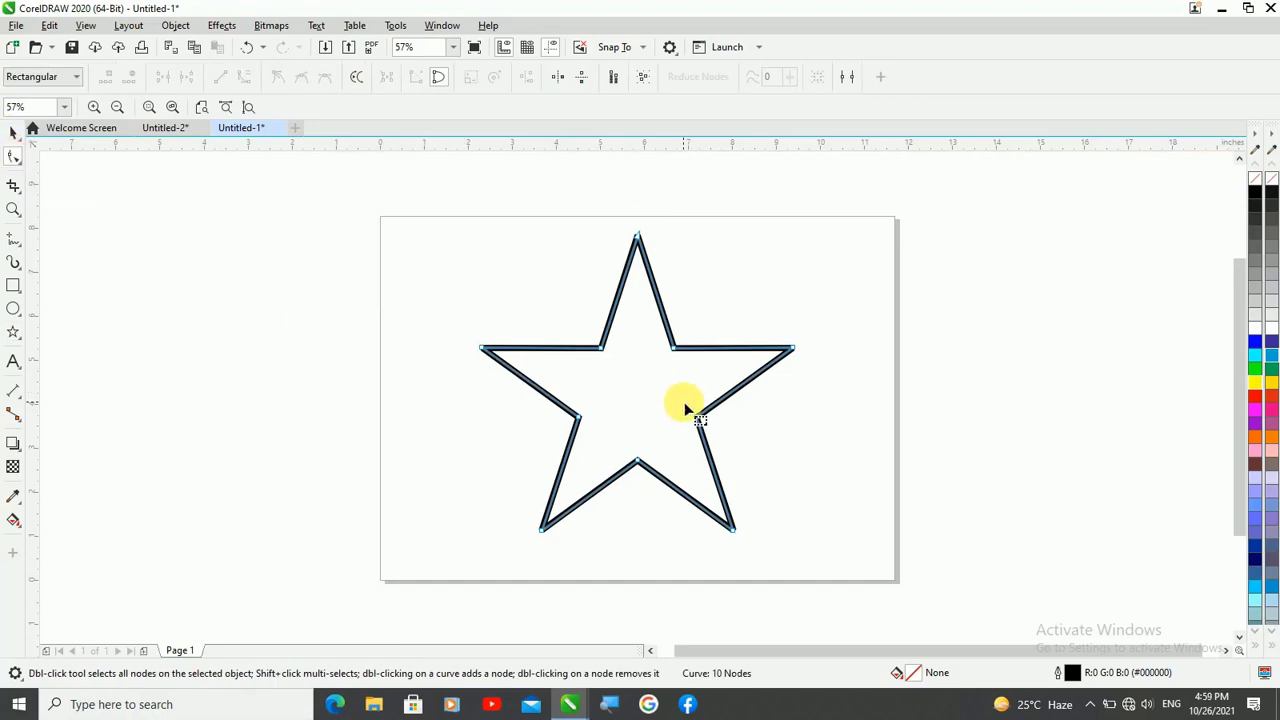
pyautogui.click(712, 442)
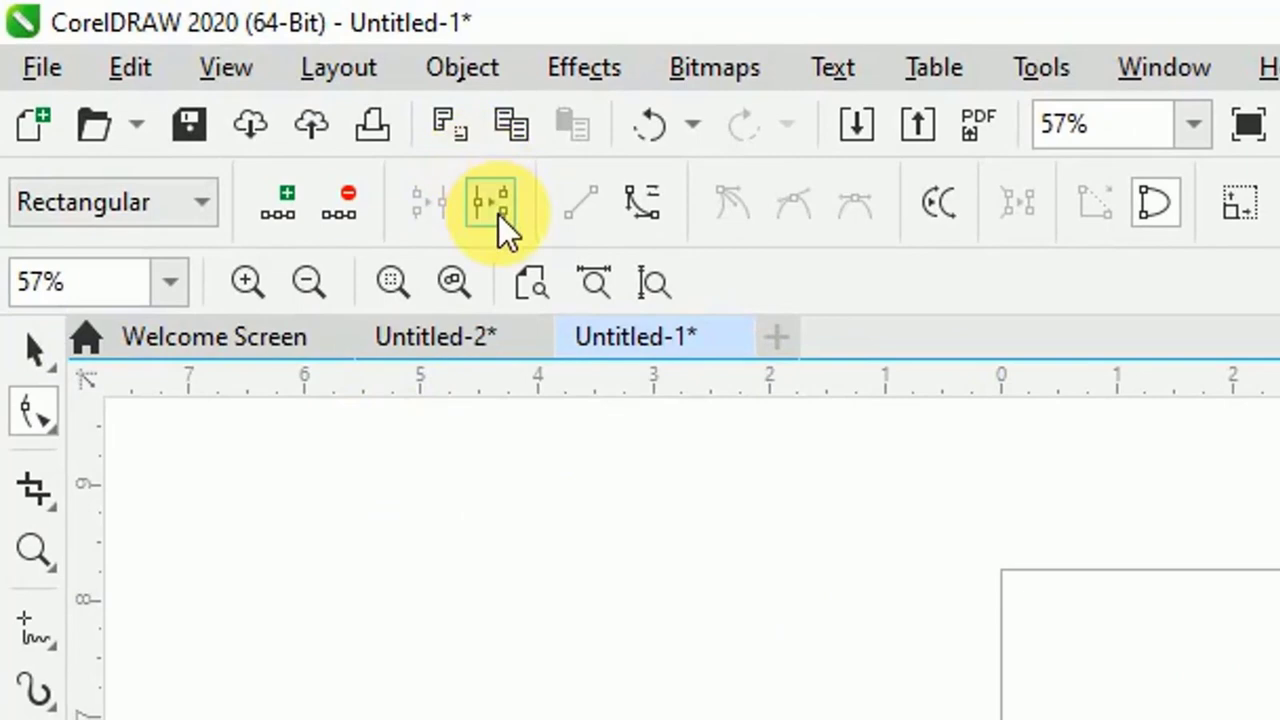
pyautogui.click(498, 214)
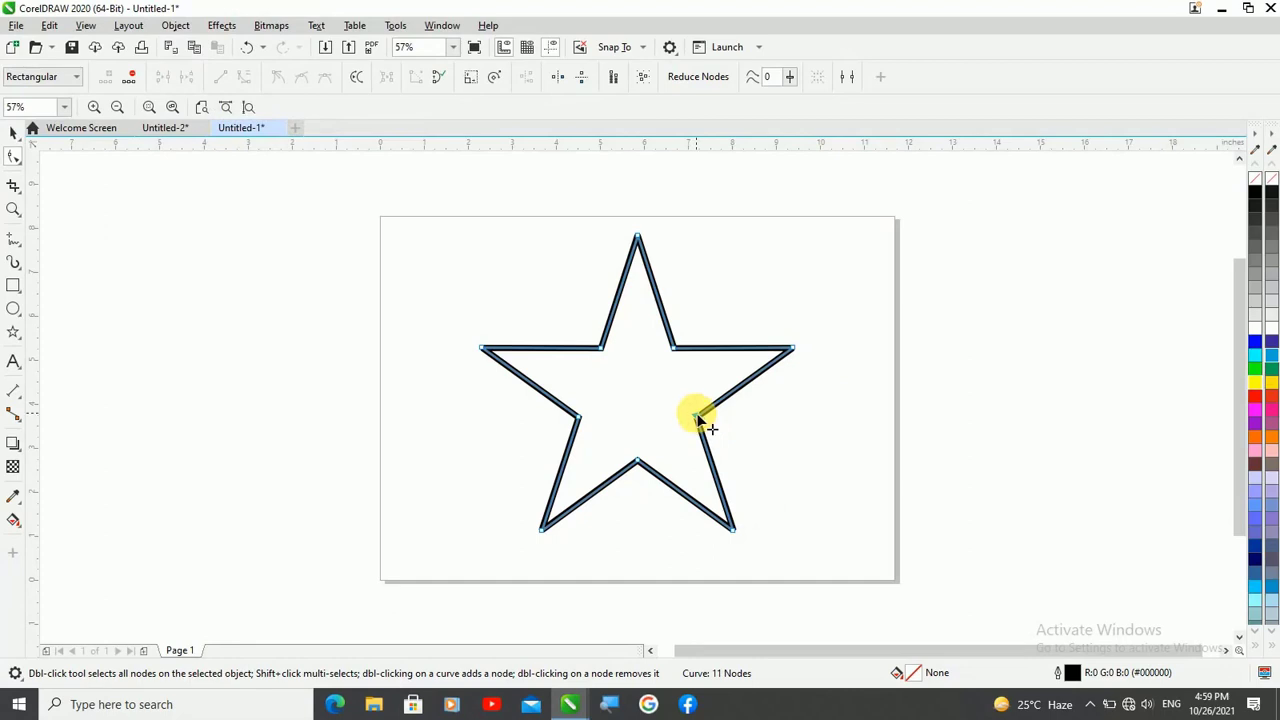
# - Pull one broken end outward to the star's right and stretch the other across the star past its left inner corner
pyautogui.moveTo(695, 418); pyautogui.dragTo(867, 480)
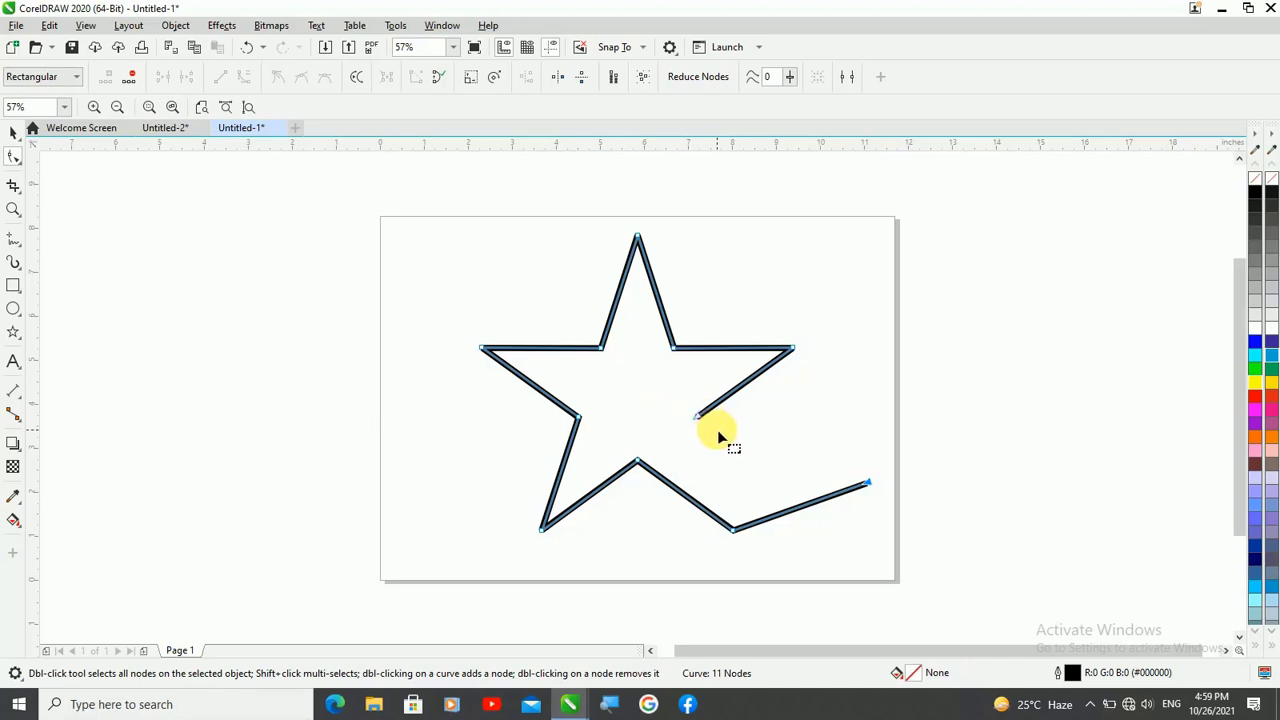
pyautogui.scroll(3, 706, 419)
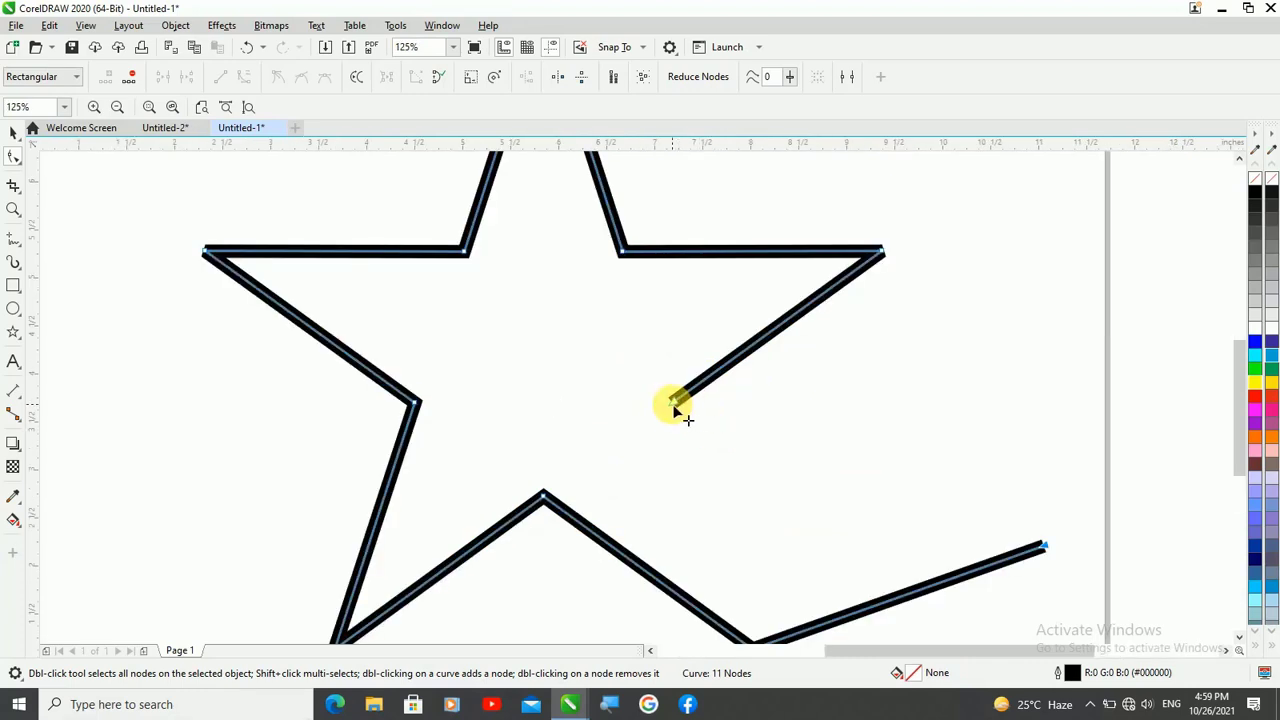
pyautogui.moveTo(674, 402); pyautogui.dragTo(202, 509)
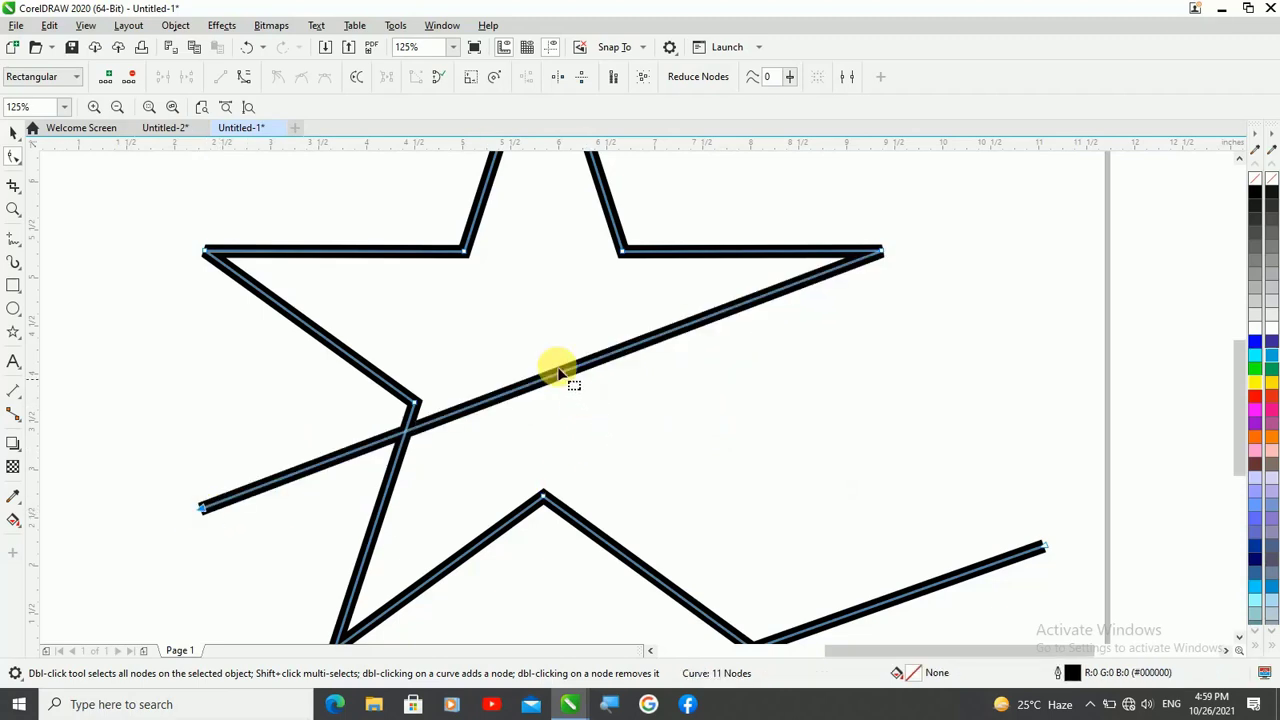
# - Delete the loose end node right of the star and stretch the remaining lower-right tip into a horizontal line past the page edge
pyautogui.scroll(-2, 543, 346)
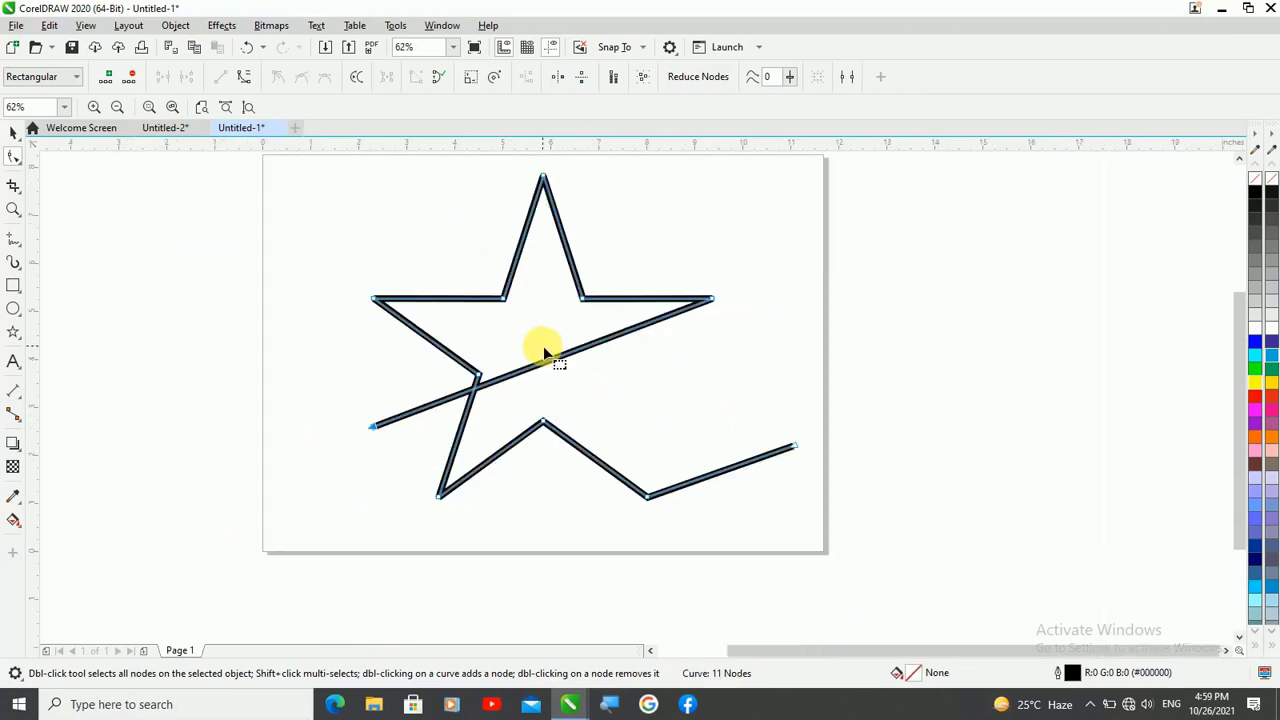
pyautogui.click(796, 448)
pyautogui.press('Delete')
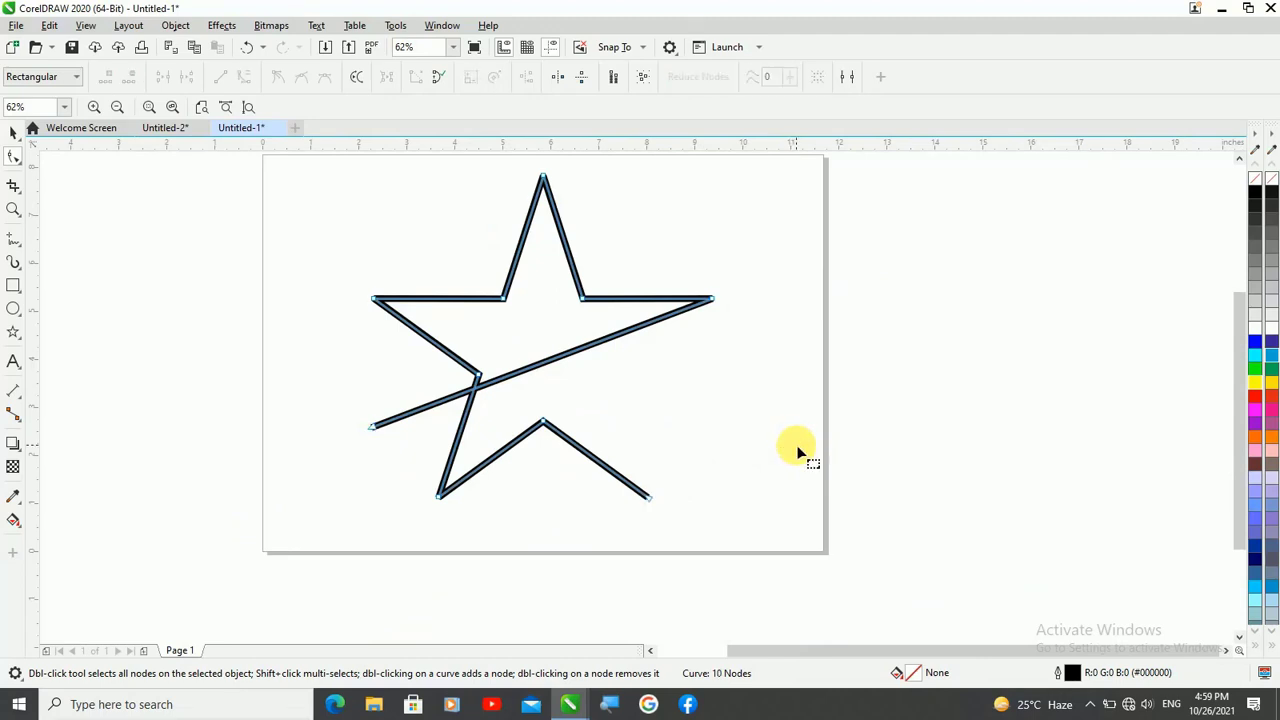
pyautogui.click(649, 502)
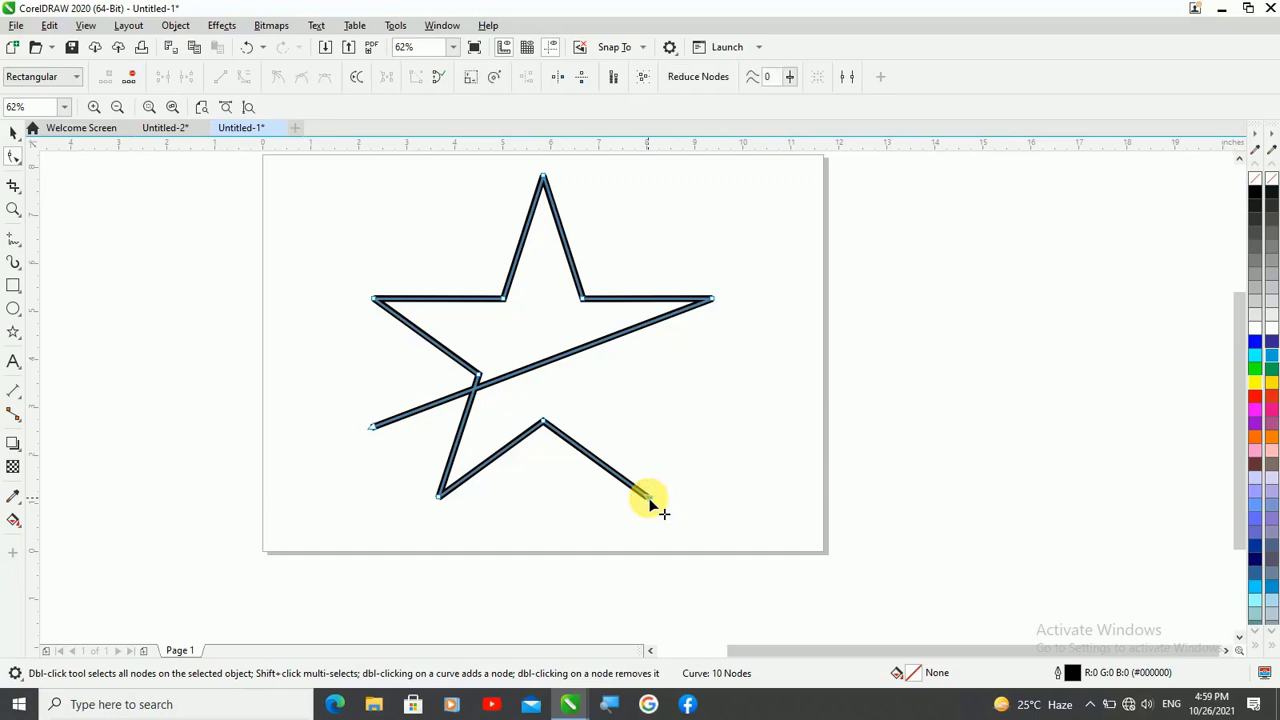
pyautogui.moveTo(649, 503); pyautogui.dragTo(850, 422)
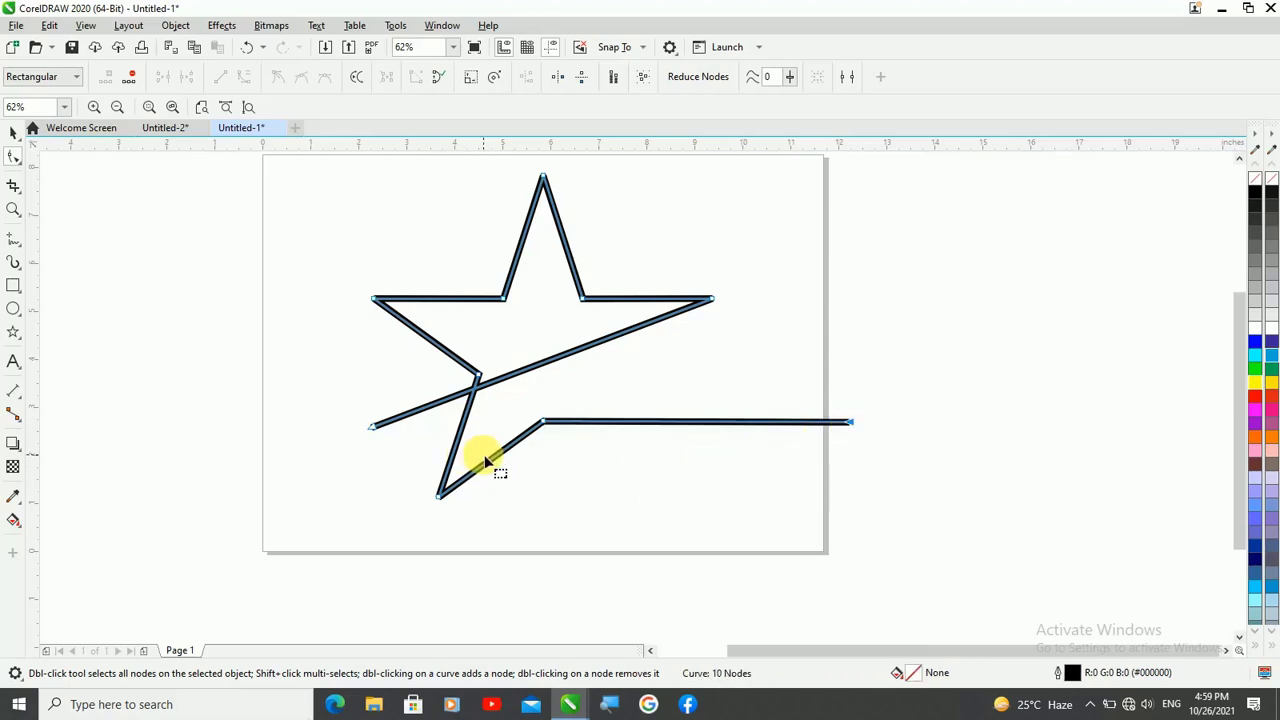
# - Select the open star curve and convert its outline to an object
pyautogui.click(13, 133)
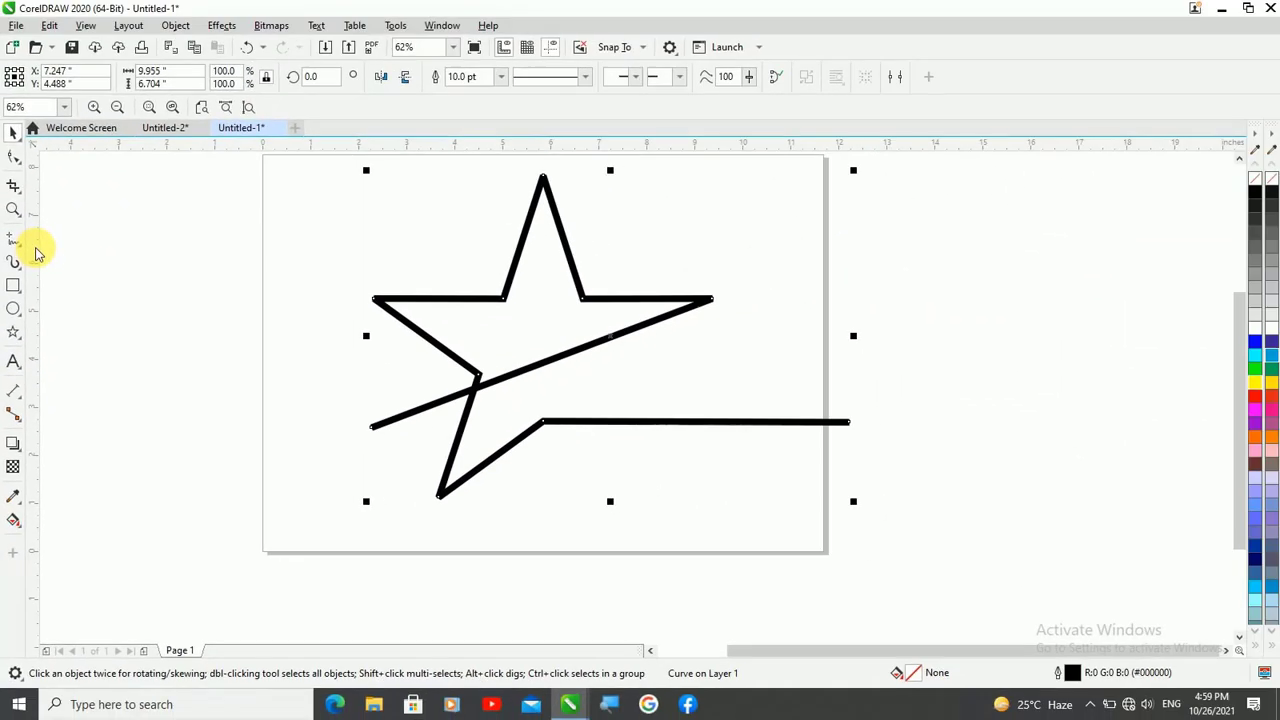
pyautogui.click(180, 26)
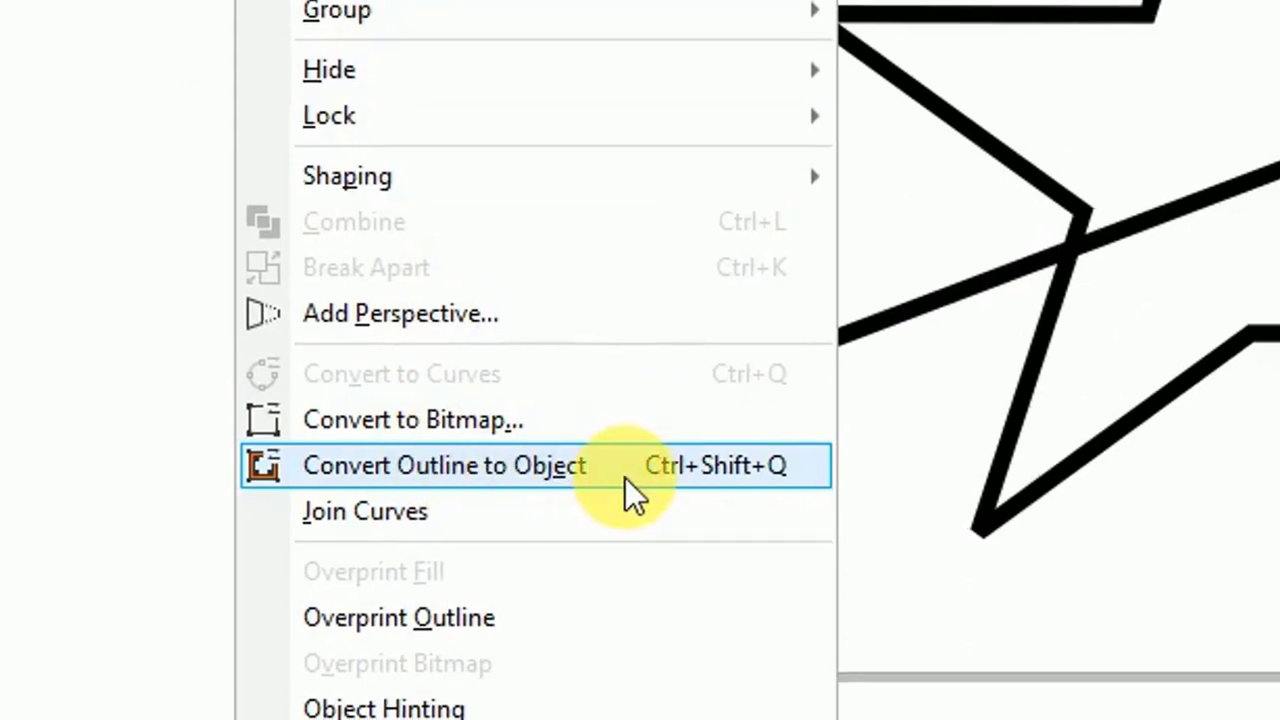
pyautogui.click(628, 478)
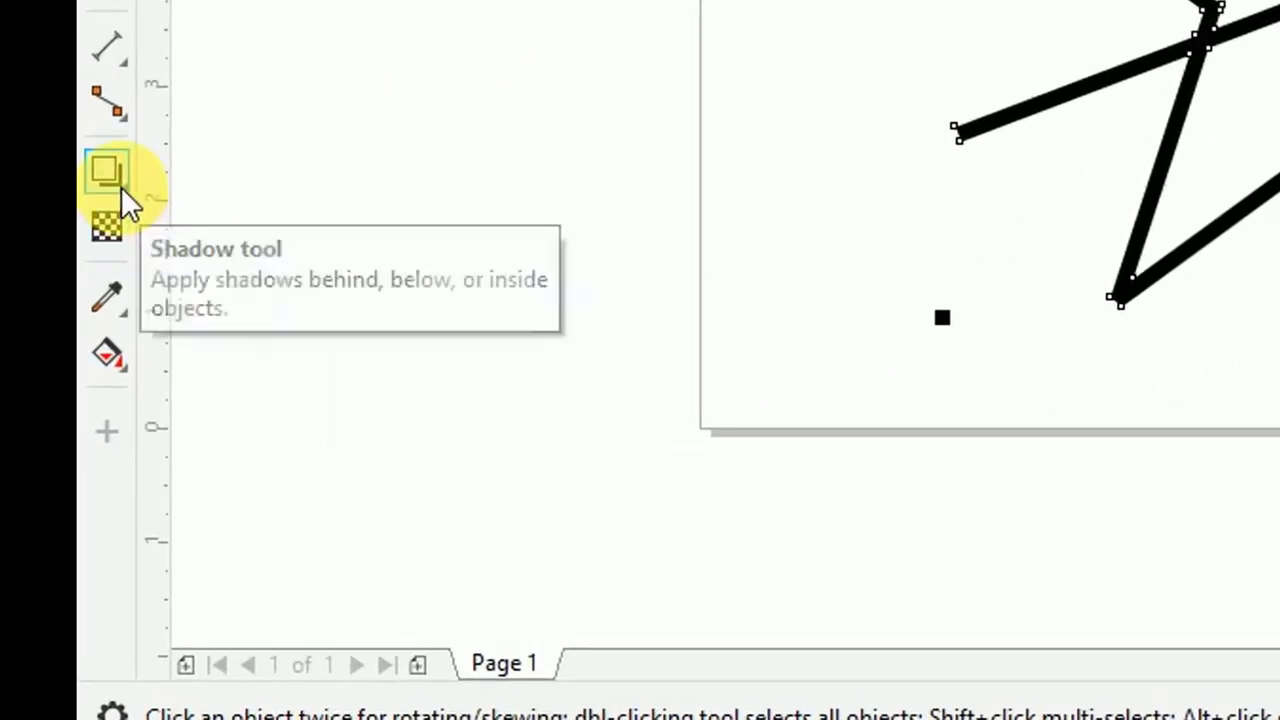
# - Extrude the star shape down and to the right, with the vanishing point at about 0.82", -0.46"
pyautogui.click(121, 187)
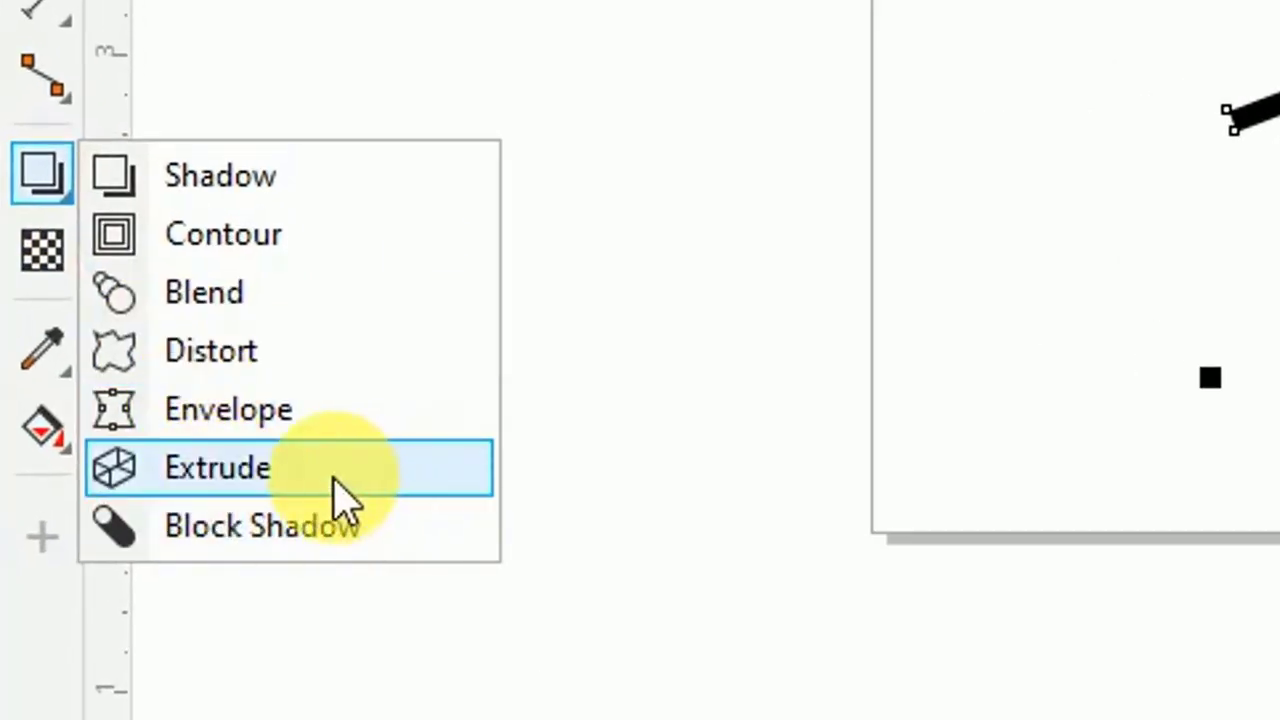
pyautogui.click(340, 495)
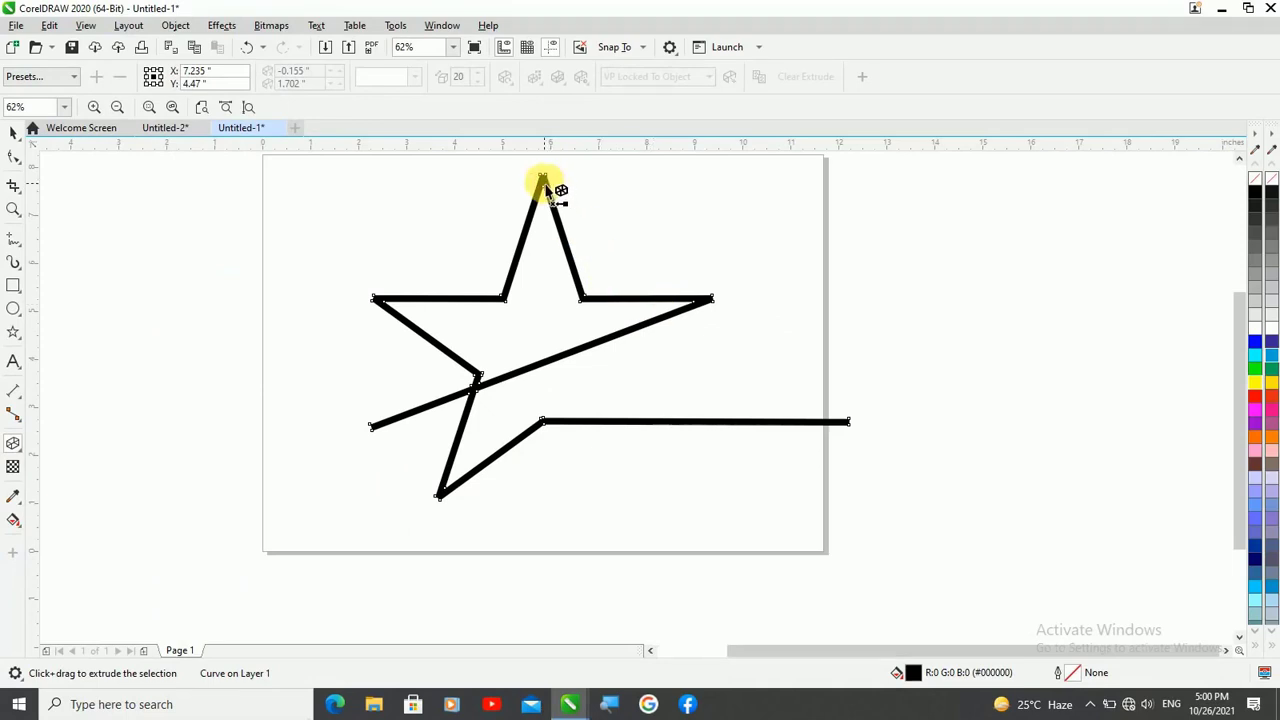
pyautogui.moveTo(544, 184); pyautogui.dragTo(652, 366)
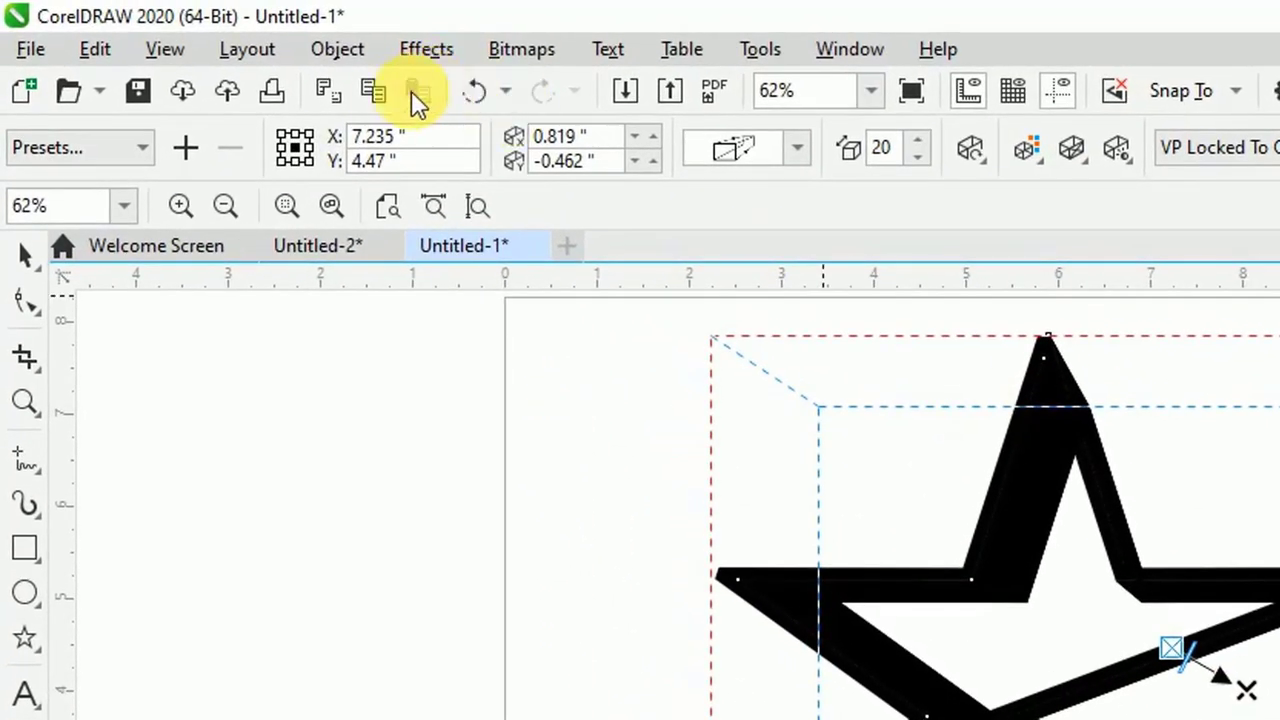
# - Add perspective to the extruded star and select it for editing its perspective grid
pyautogui.click(360, 52)
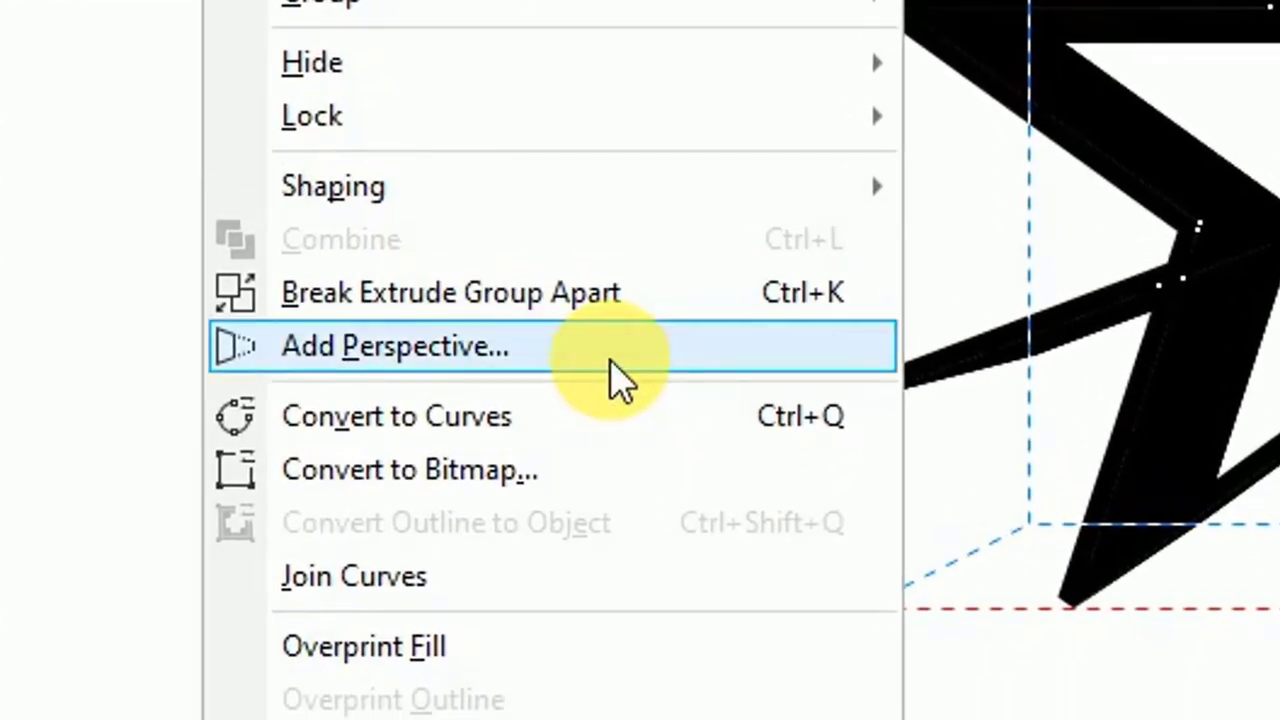
pyautogui.click(620, 378)
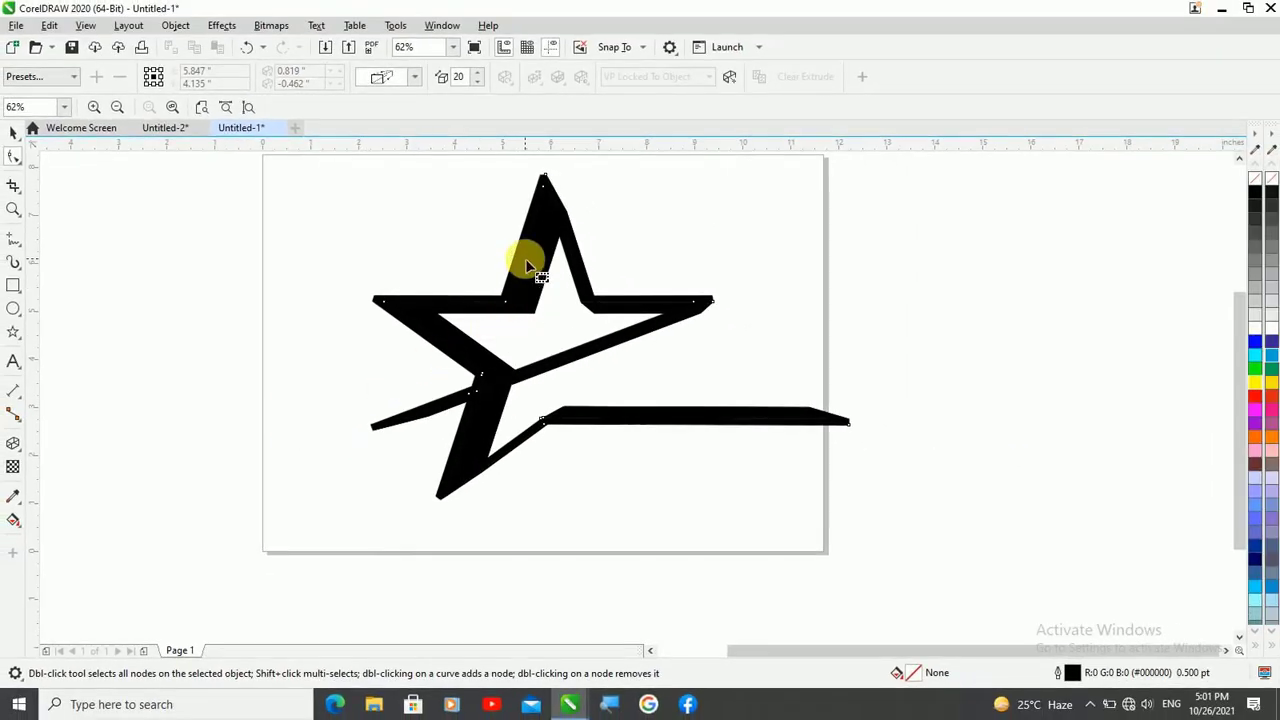
pyautogui.click(549, 210)
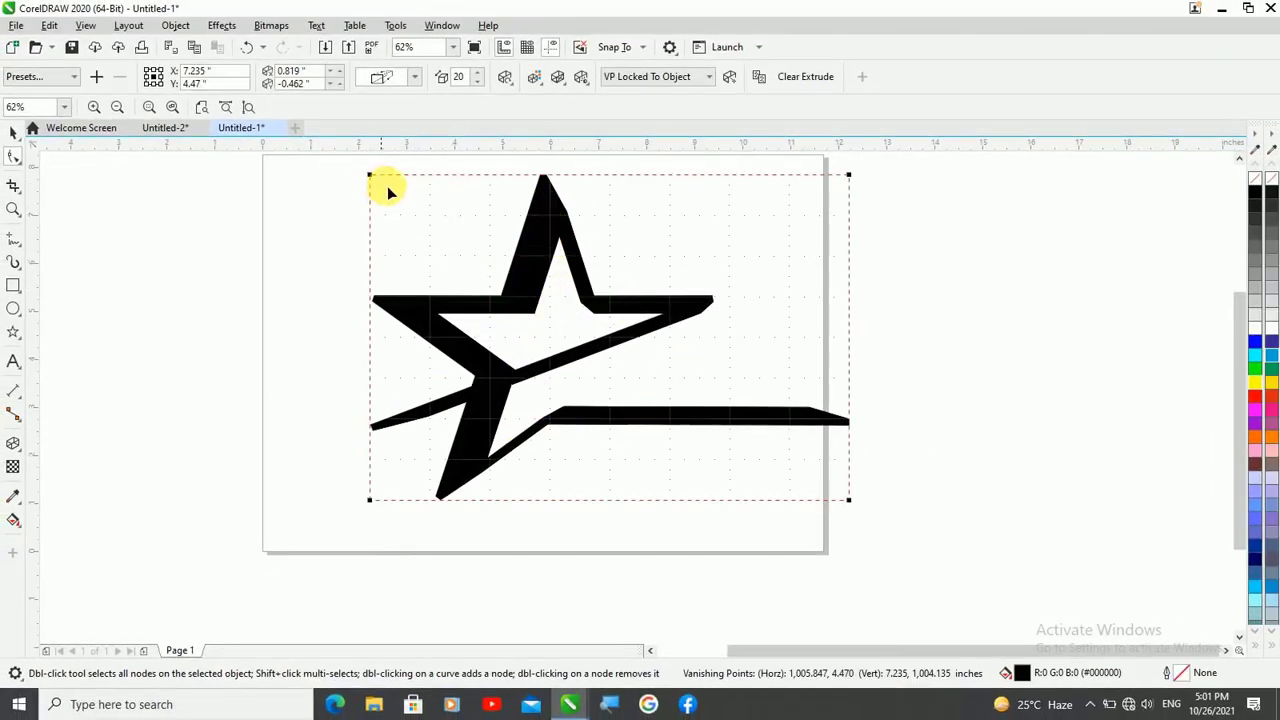
# - Taper the star's perspective grid by moving both upper corners inward and both lower corners outward
pyautogui.scroll(-1, 570, 510)
pyautogui.scroll(1, 605, 405)
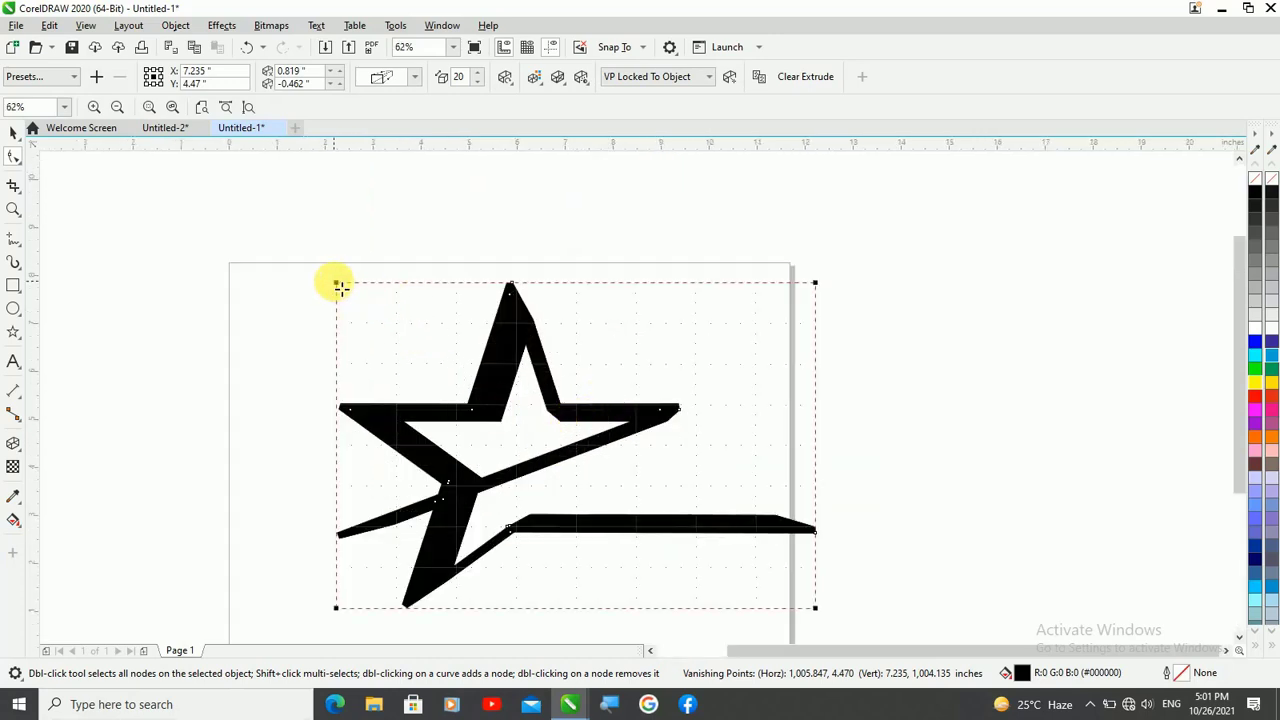
pyautogui.moveTo(338, 283); pyautogui.dragTo(385, 284)
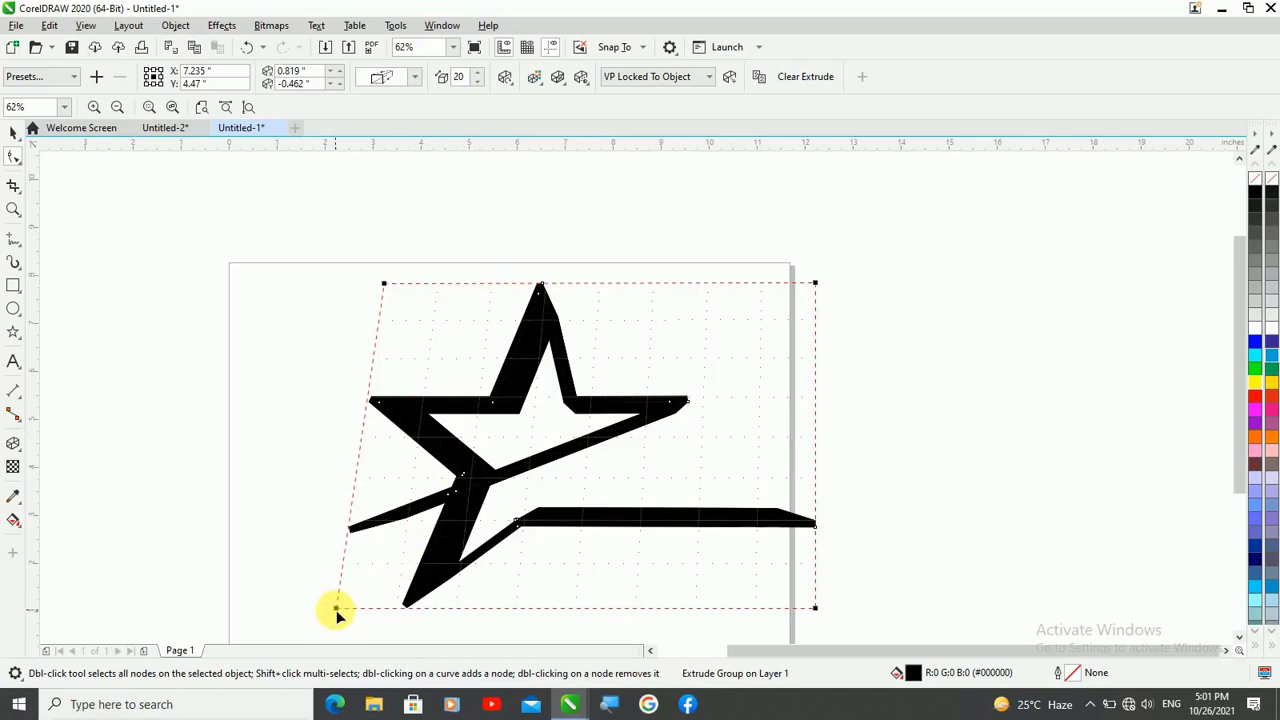
pyautogui.moveTo(338, 610); pyautogui.dragTo(291, 601)
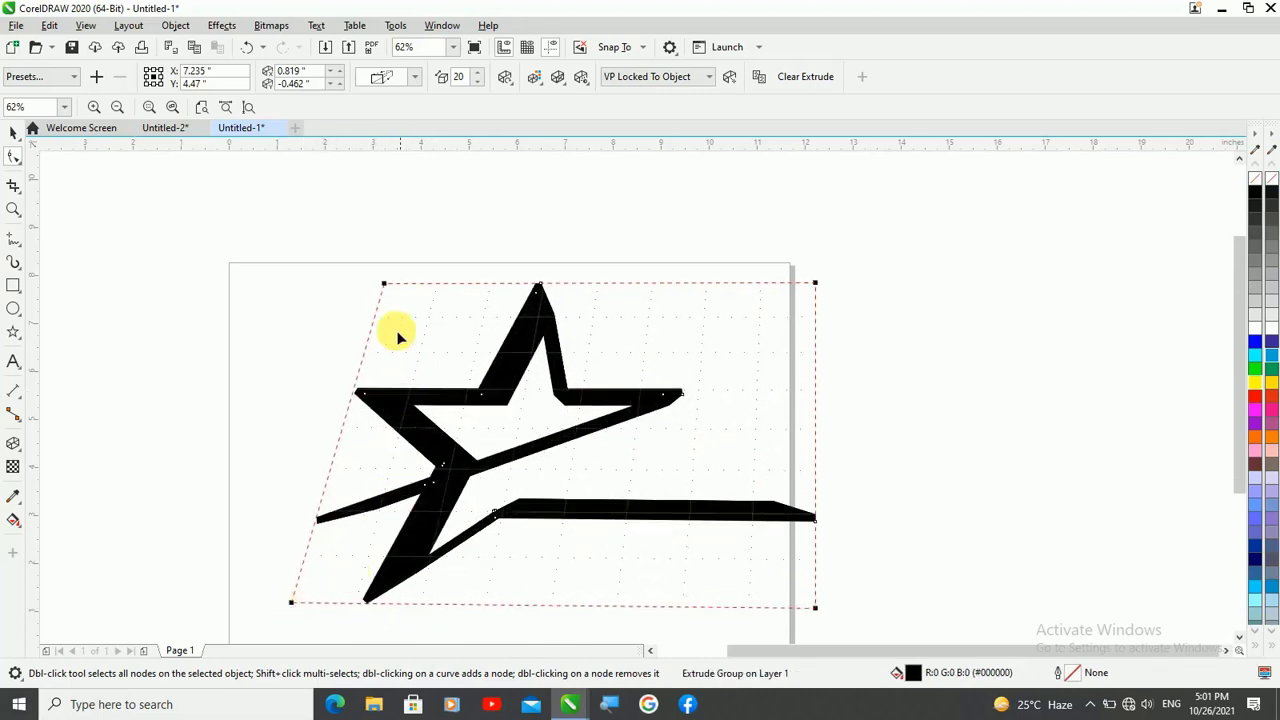
pyautogui.moveTo(389, 290); pyautogui.dragTo(418, 299)
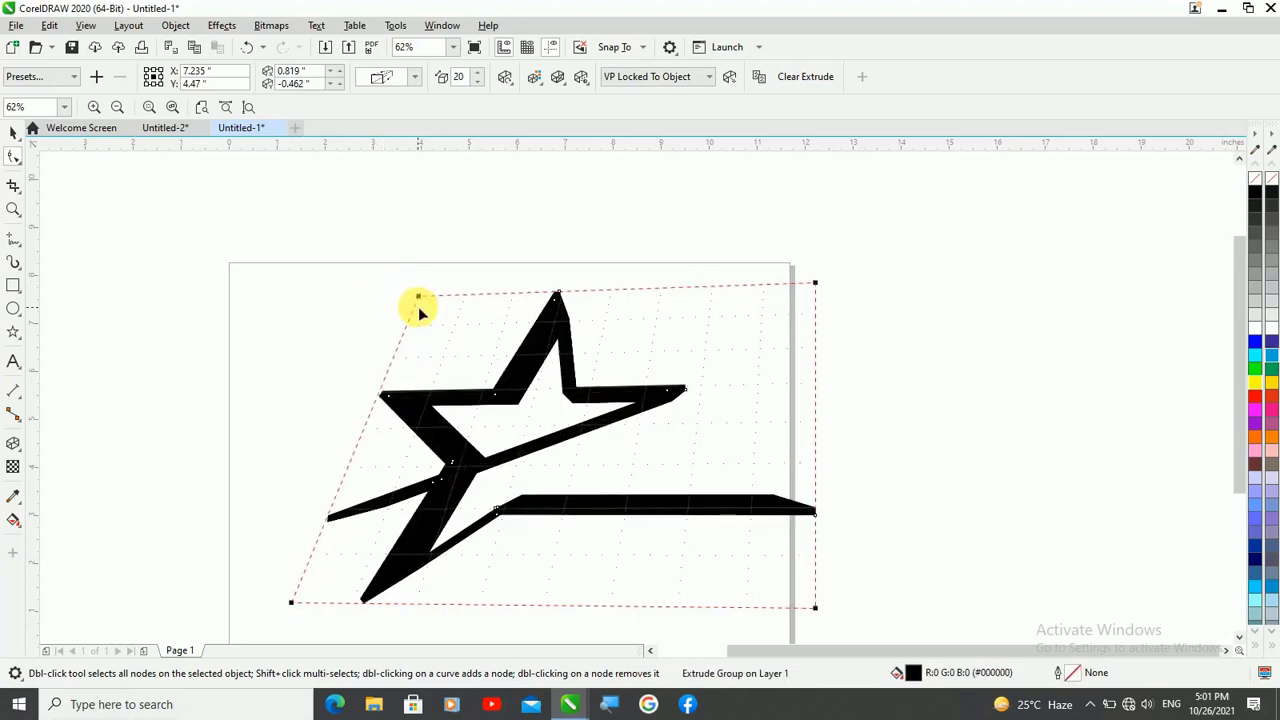
pyautogui.moveTo(815, 284); pyautogui.dragTo(746, 303)
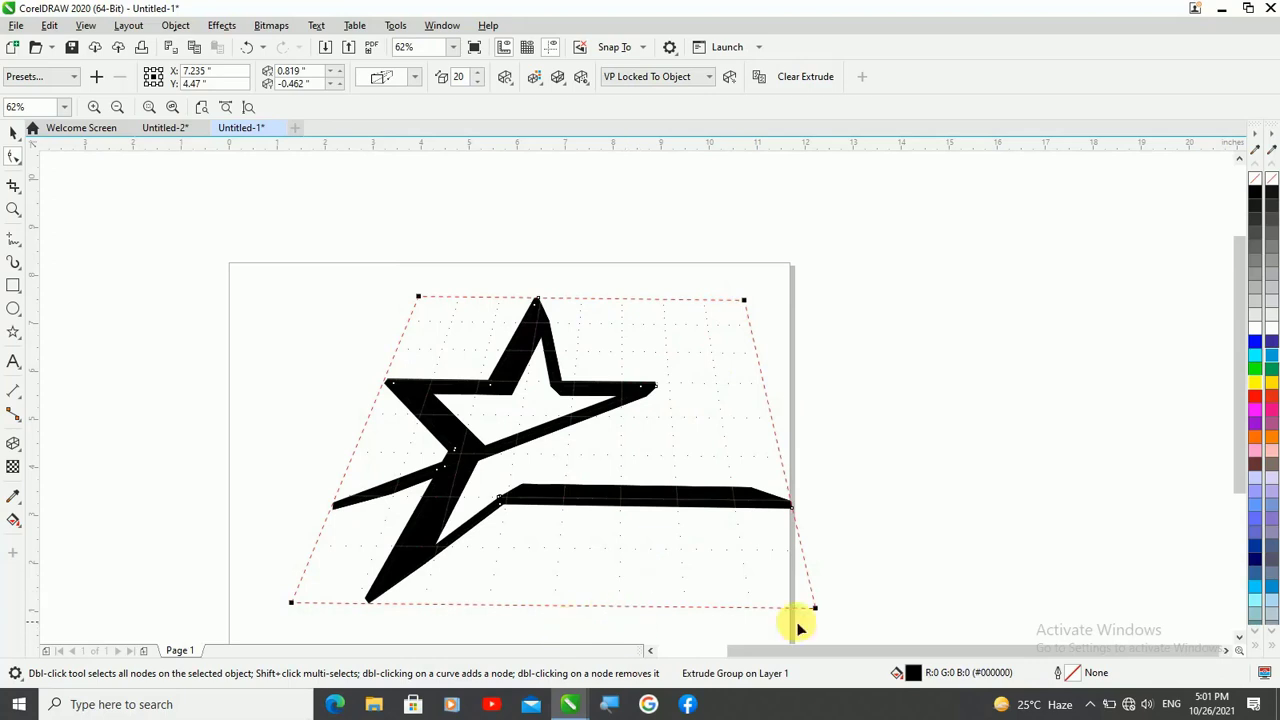
pyautogui.moveTo(818, 608); pyautogui.dragTo(866, 608)
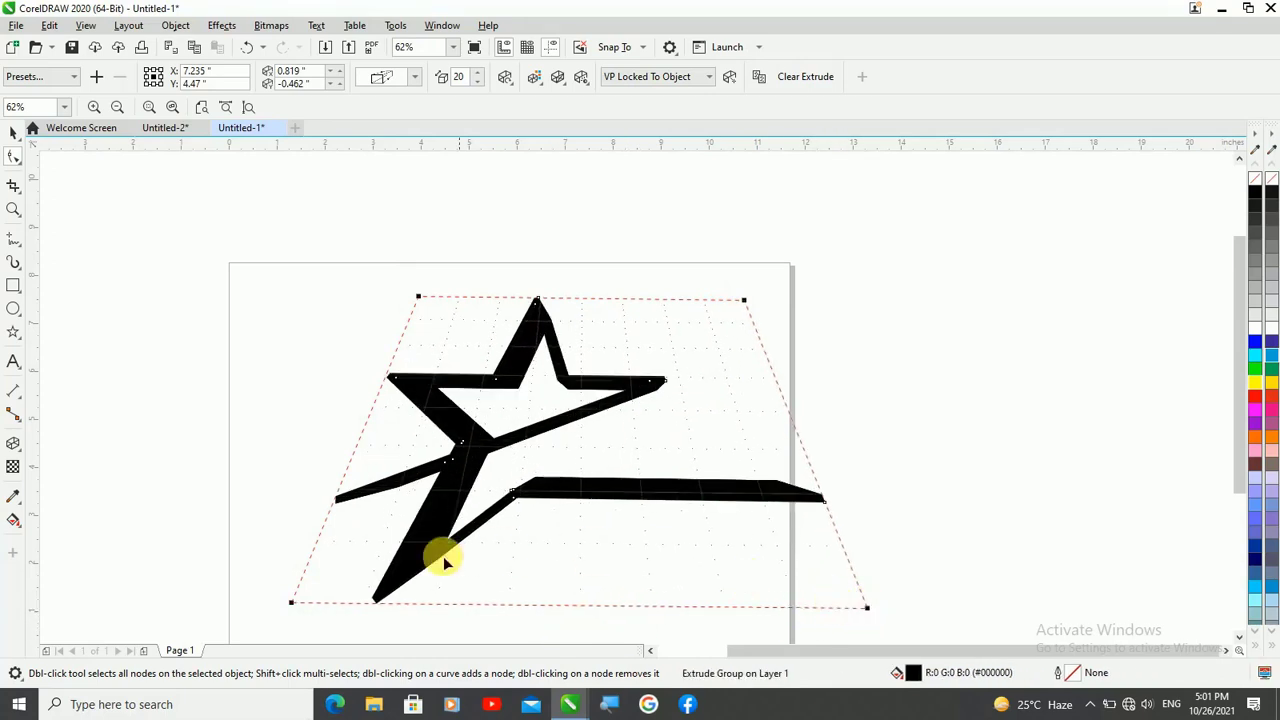
# - Flatten the star's perspective by raising both lower grid corners and nudging the two upper corners slightly down and left
pyautogui.moveTo(291, 603); pyautogui.dragTo(240, 543)
pyautogui.moveTo(235, 551); pyautogui.dragTo(235, 552)
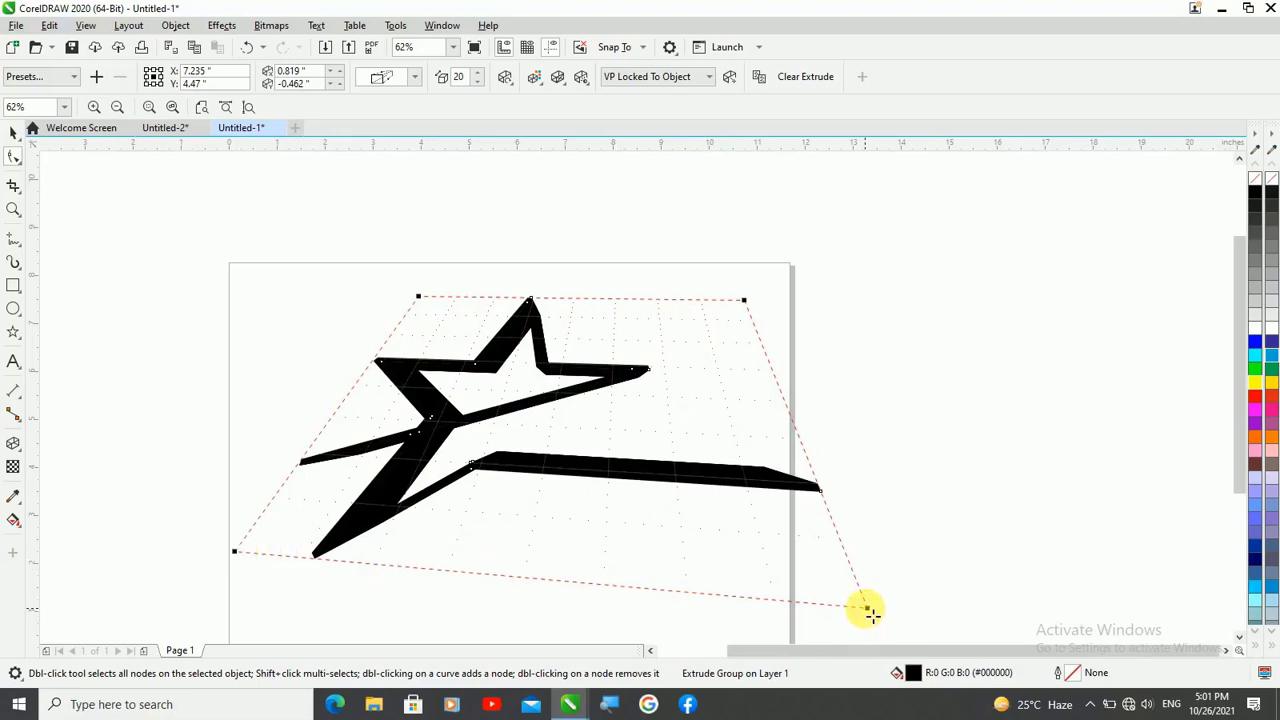
pyautogui.moveTo(875, 614); pyautogui.dragTo(825, 562)
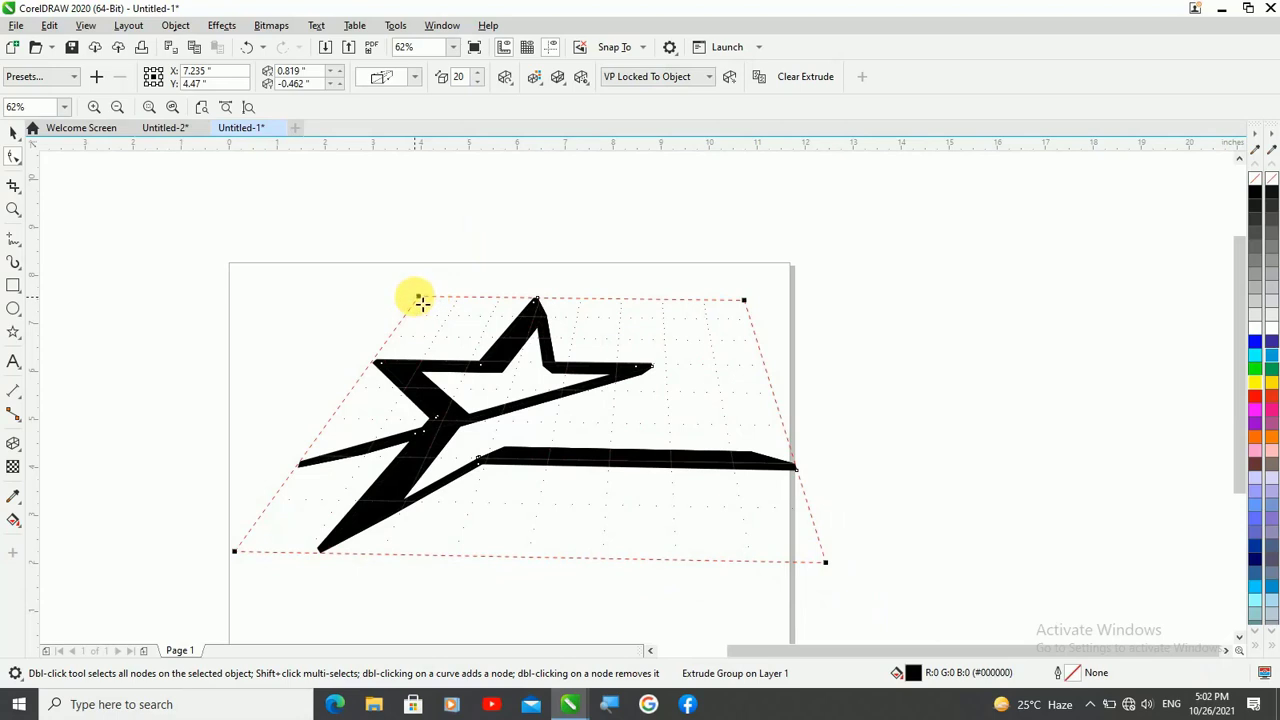
pyautogui.moveTo(419, 299); pyautogui.dragTo(413, 308)
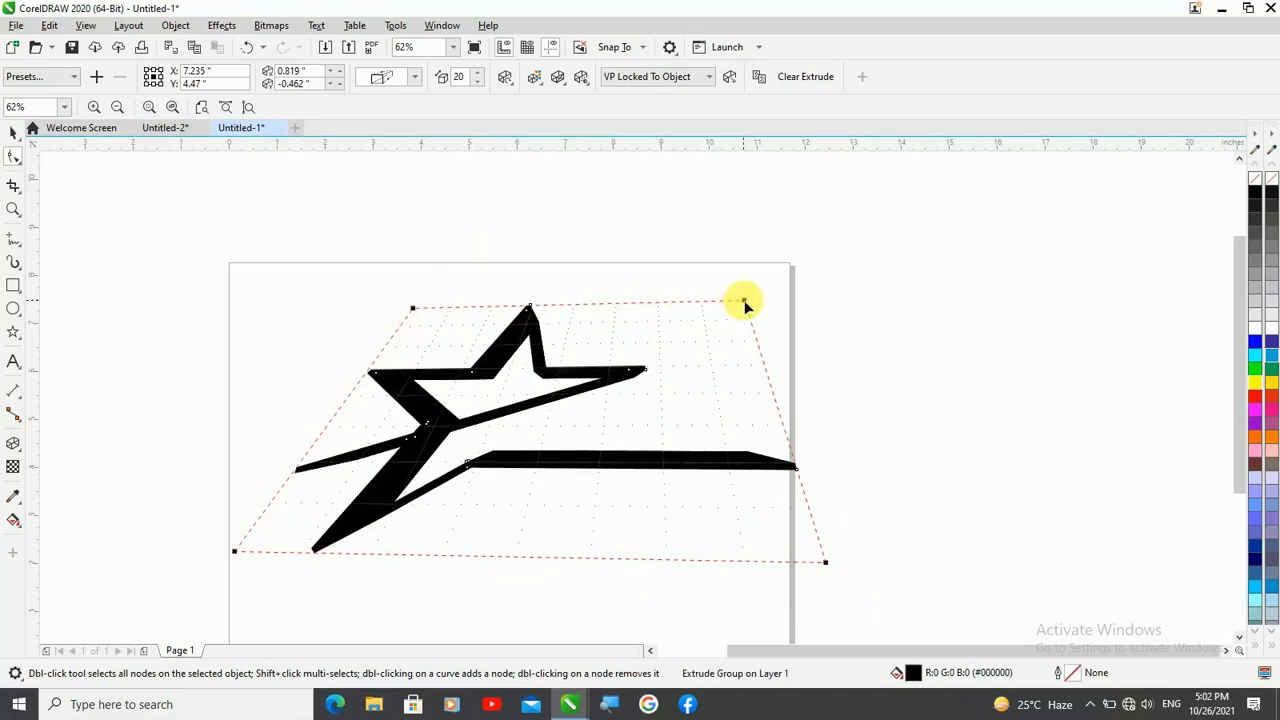
pyautogui.moveTo(743, 303)
pyautogui.mouseDown()
pyautogui.moveTo(725, 318)
pyautogui.moveTo(728, 307)
pyautogui.mouseUp()
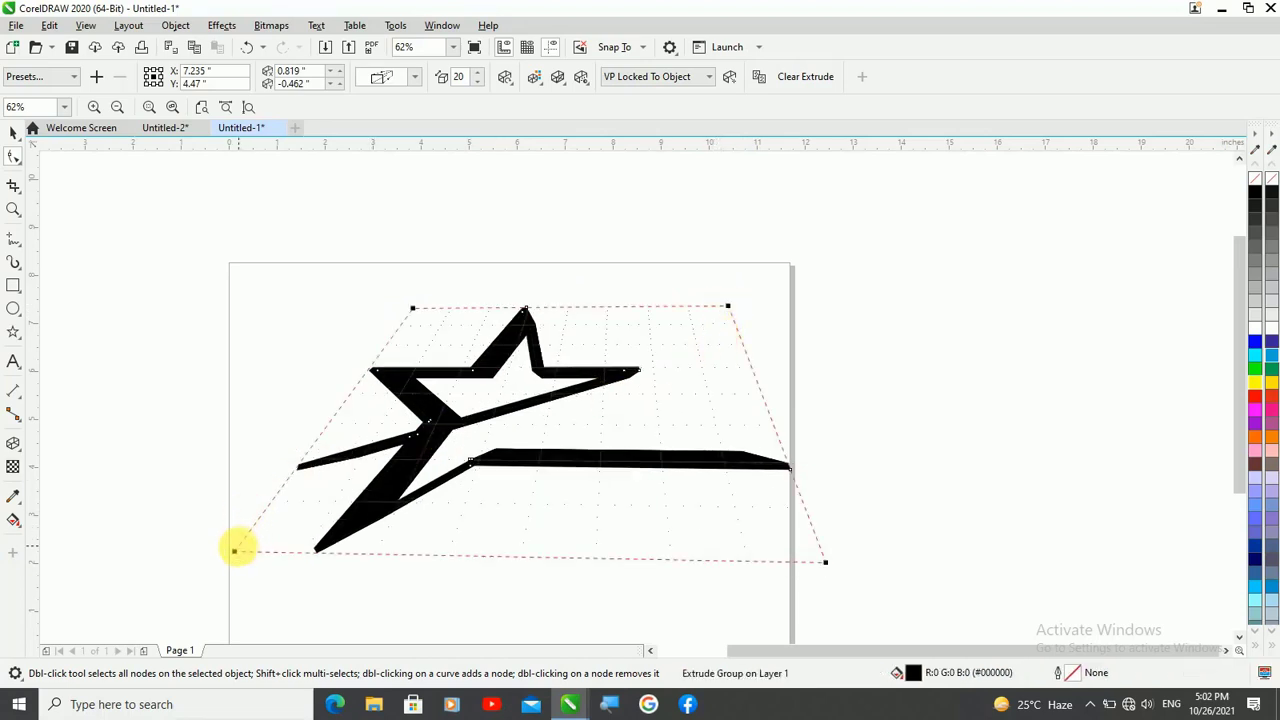
# - Reshape the star's perspective by moving the lower-left grid corner inward, the upper-right corner up and outward, and the lower-right corner outward
pyautogui.moveTo(242, 557); pyautogui.dragTo(344, 557)
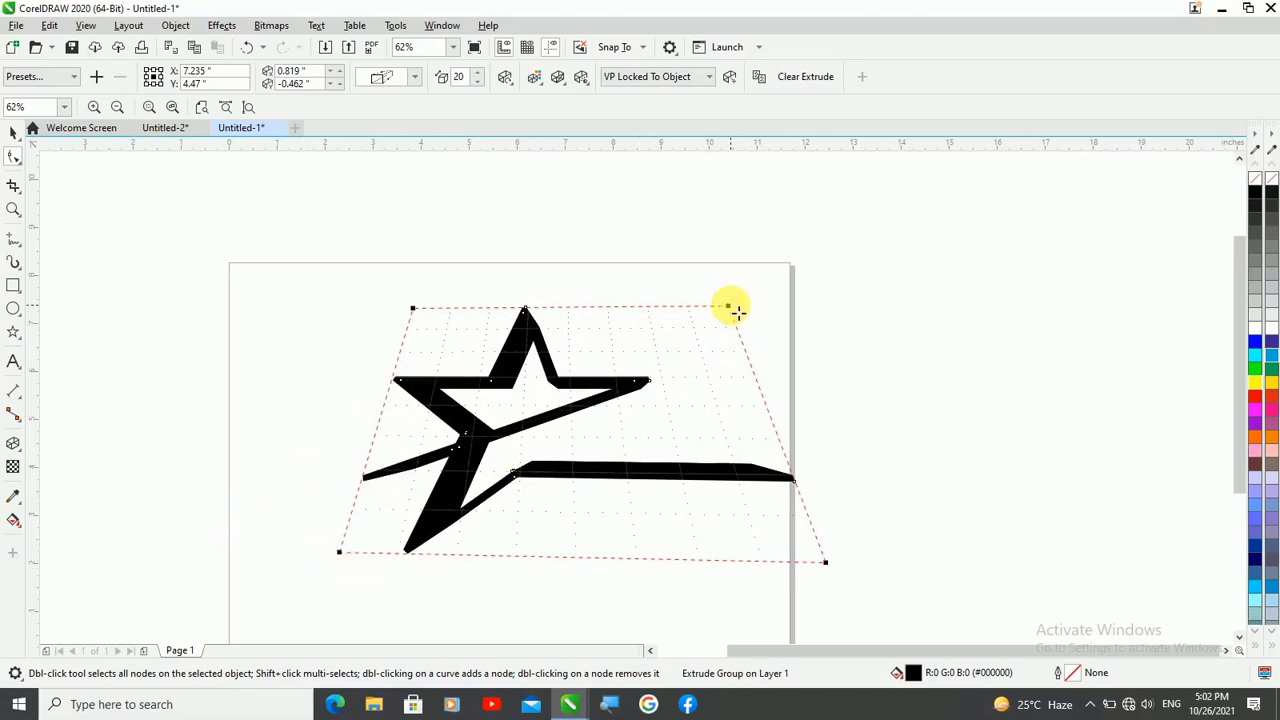
pyautogui.moveTo(731, 308); pyautogui.dragTo(815, 270)
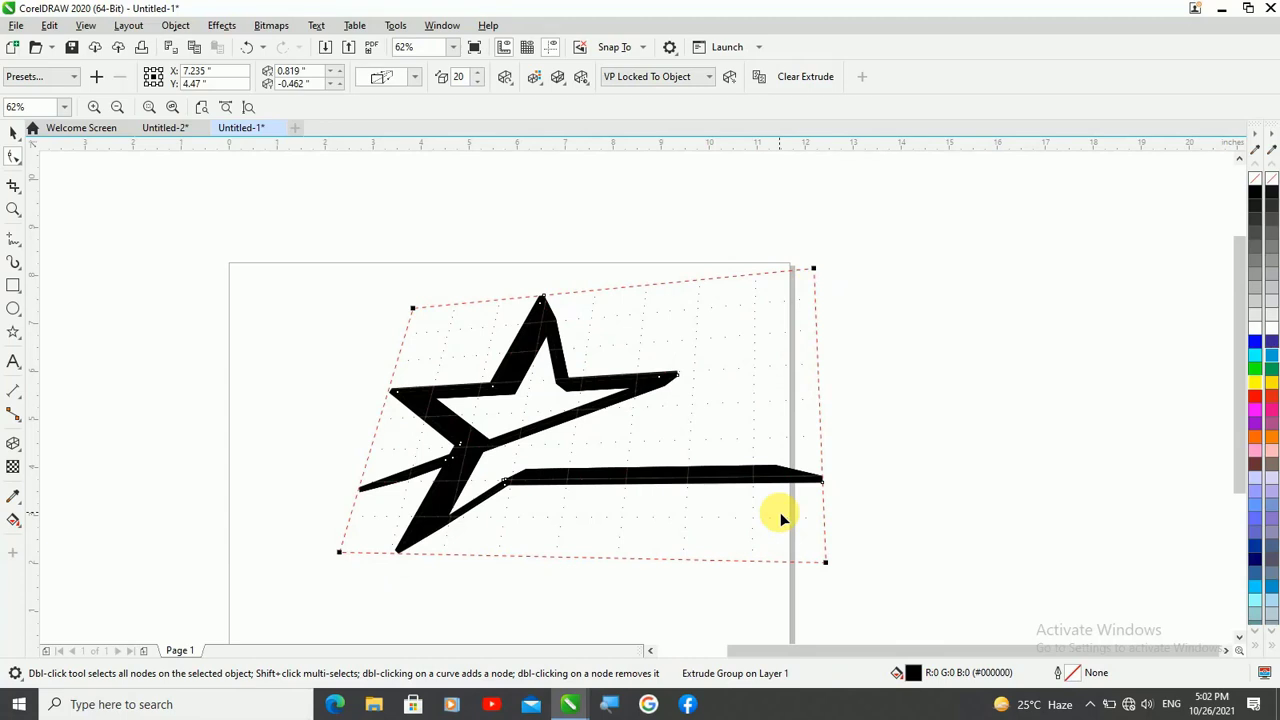
pyautogui.moveTo(826, 563); pyautogui.dragTo(893, 577)
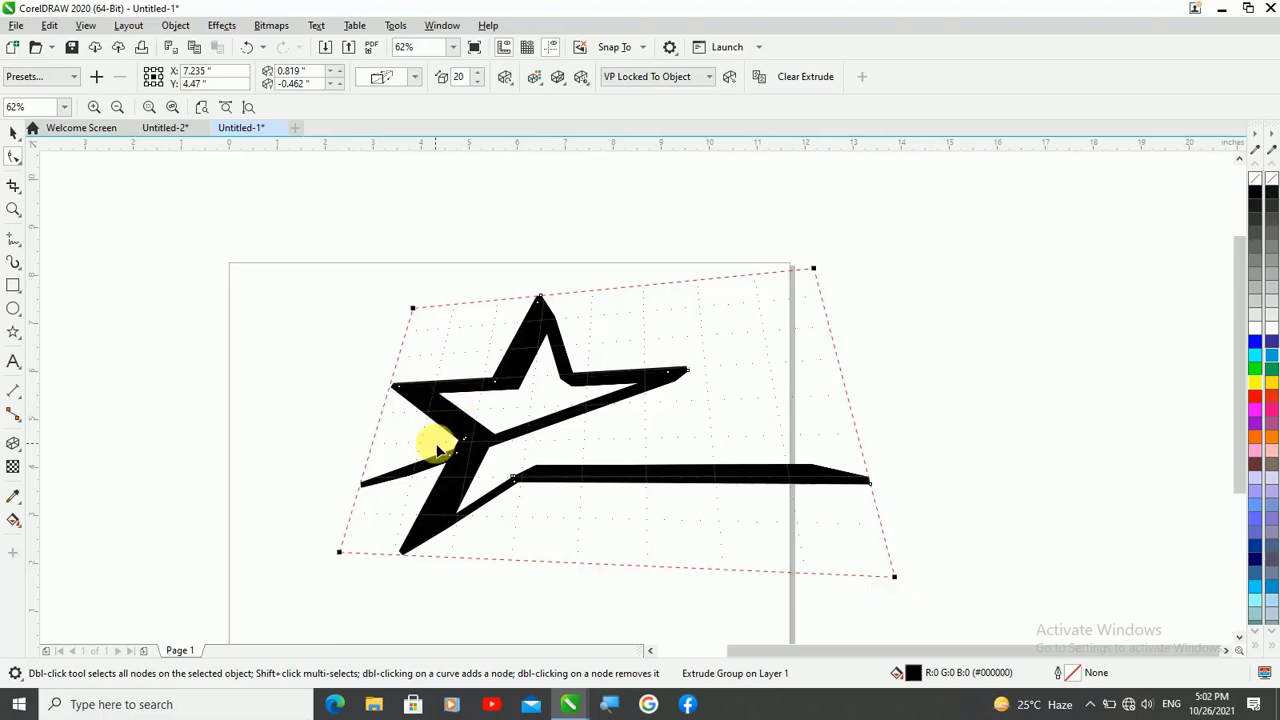
# - Fill the extruded star with 20% Black and give it a black outline
pyautogui.click(13, 443)
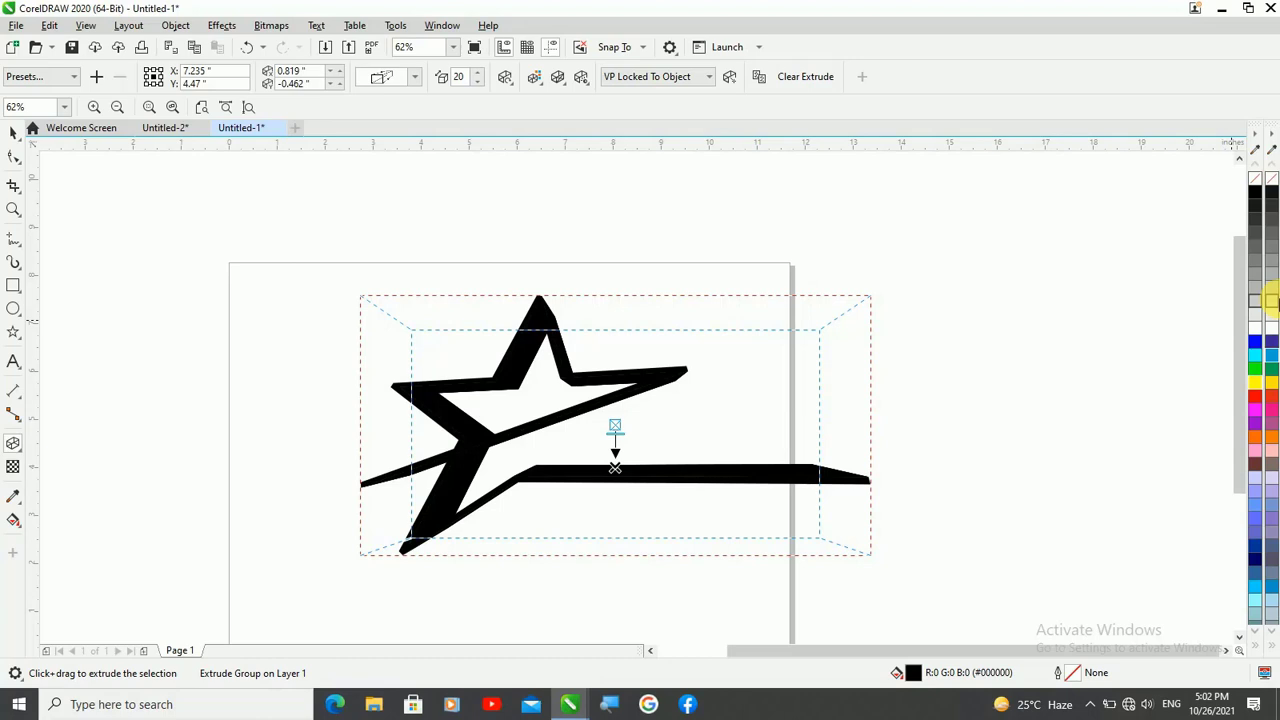
pyautogui.click(10, 133)
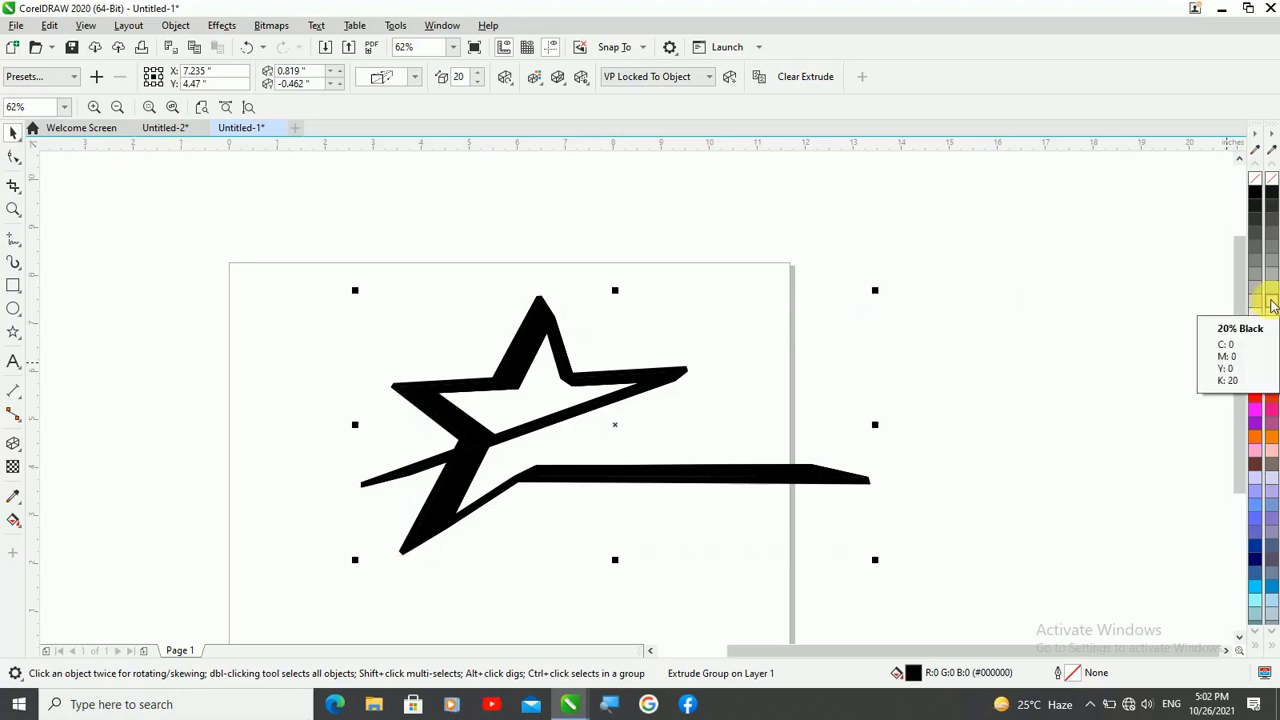
pyautogui.click(1272, 310)
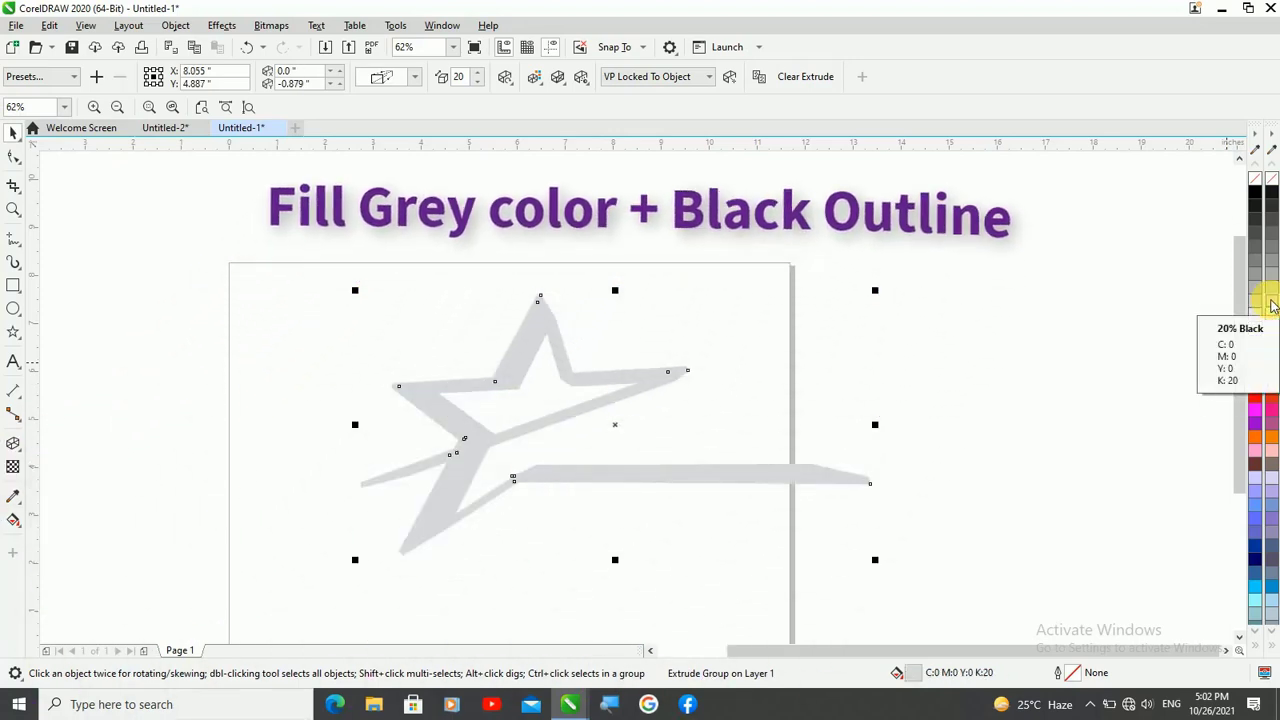
pyautogui.rightClick(1270, 195)
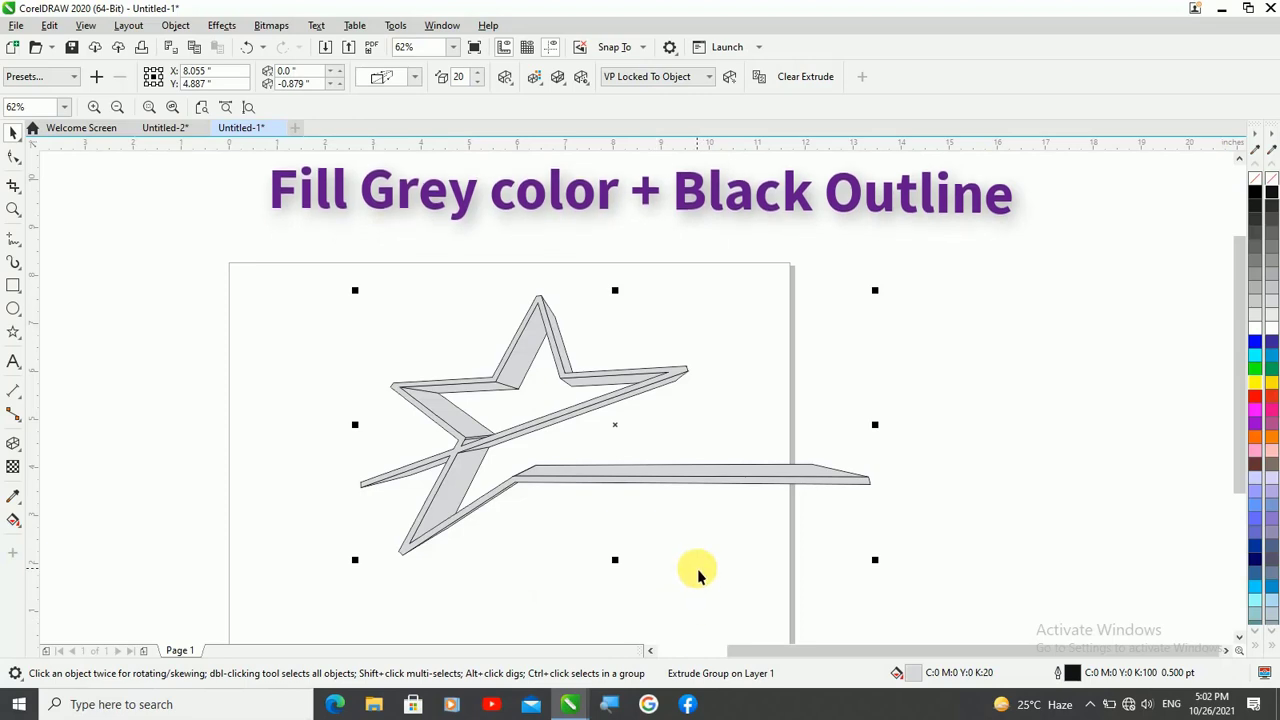
# - Break the star's extrude group apart and ungroup all the resulting side faces into separate objects
pyautogui.click(12, 133)
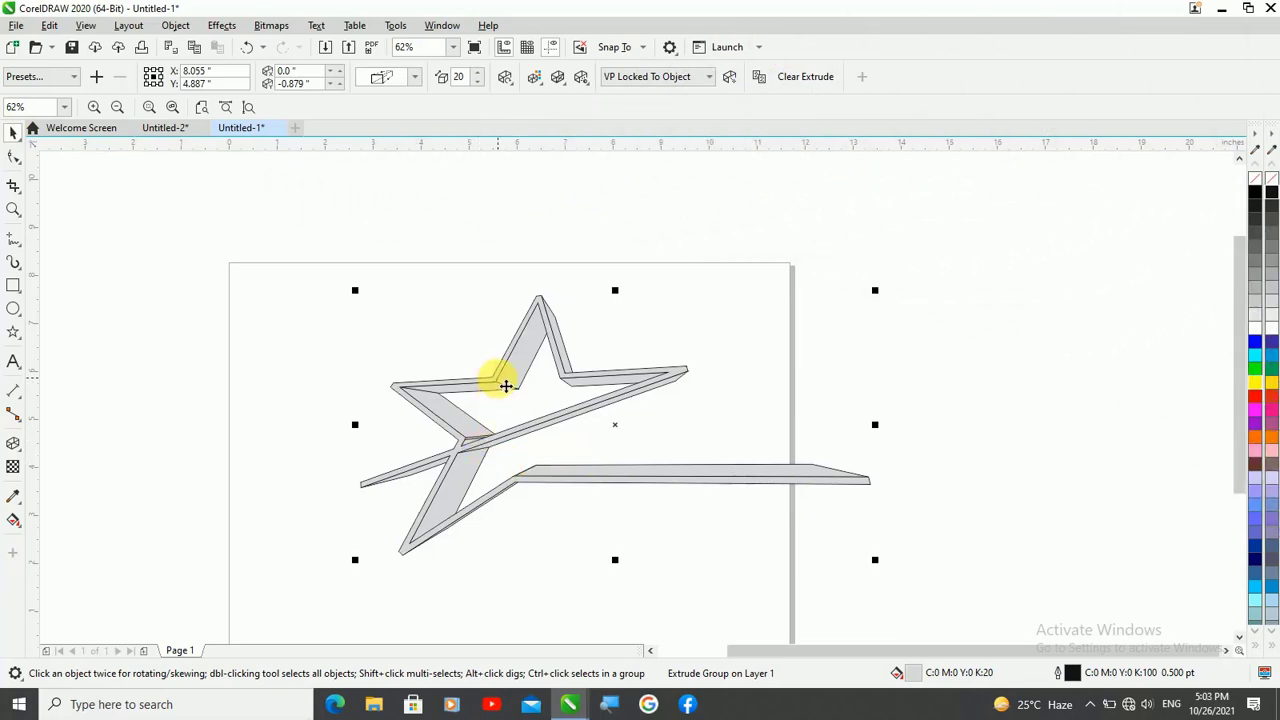
pyautogui.rightClick(500, 380)
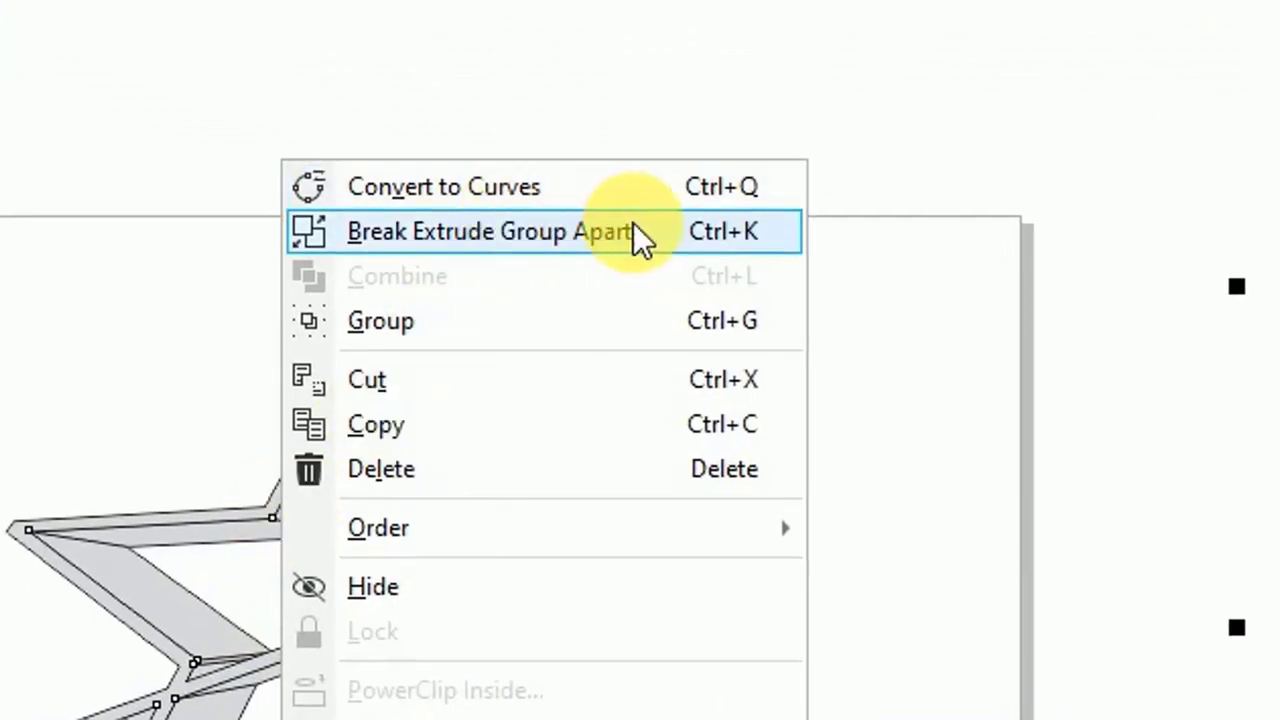
pyautogui.click(672, 250)
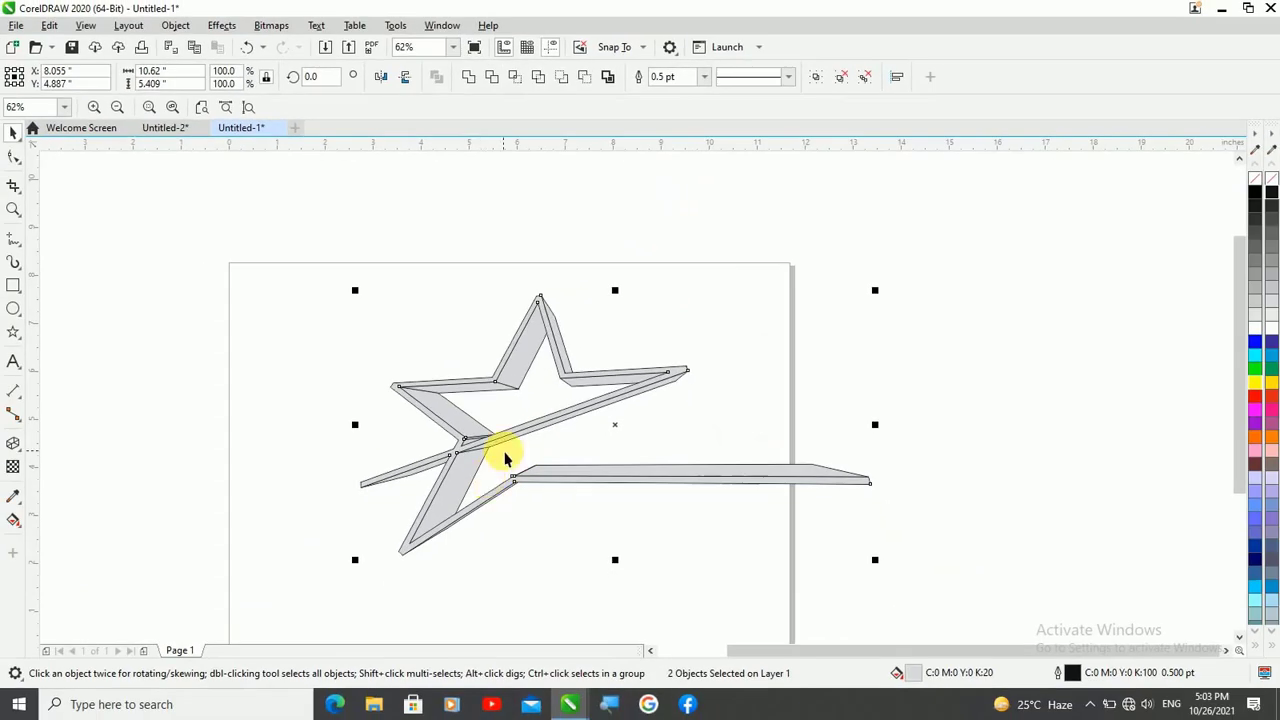
pyautogui.click(452, 483)
pyautogui.click(452, 483)
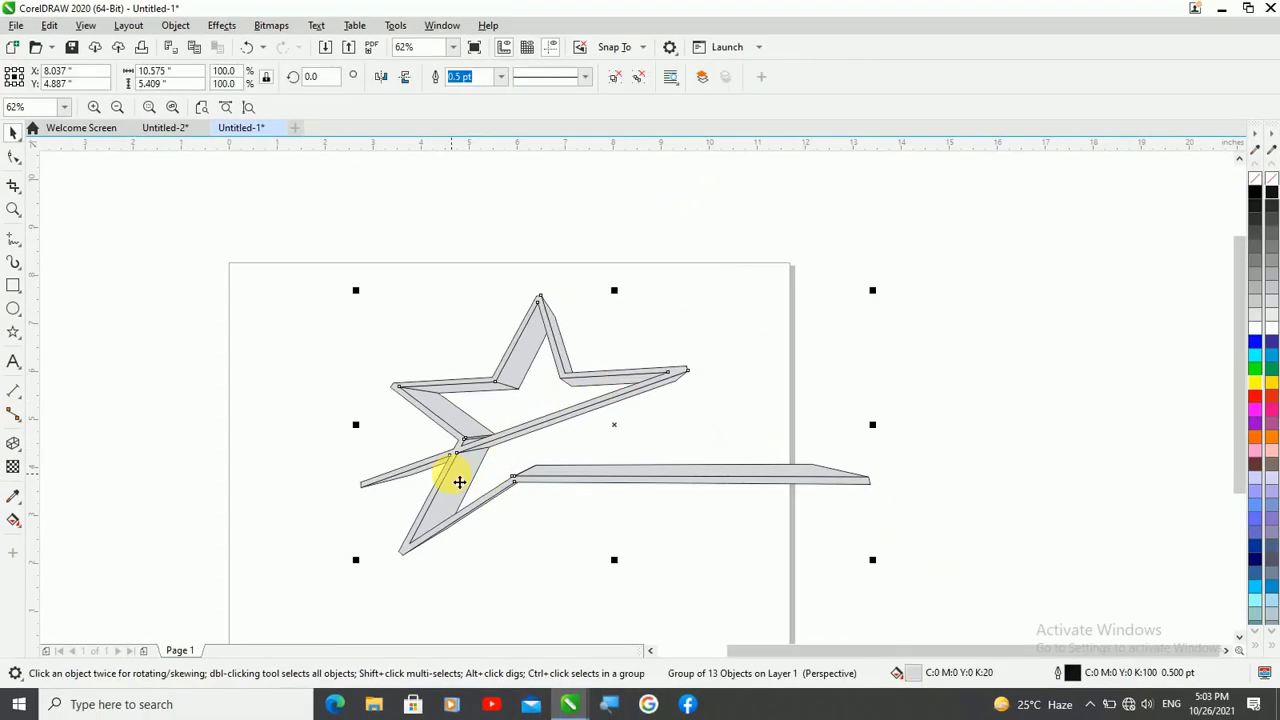
pyautogui.rightClick(452, 483)
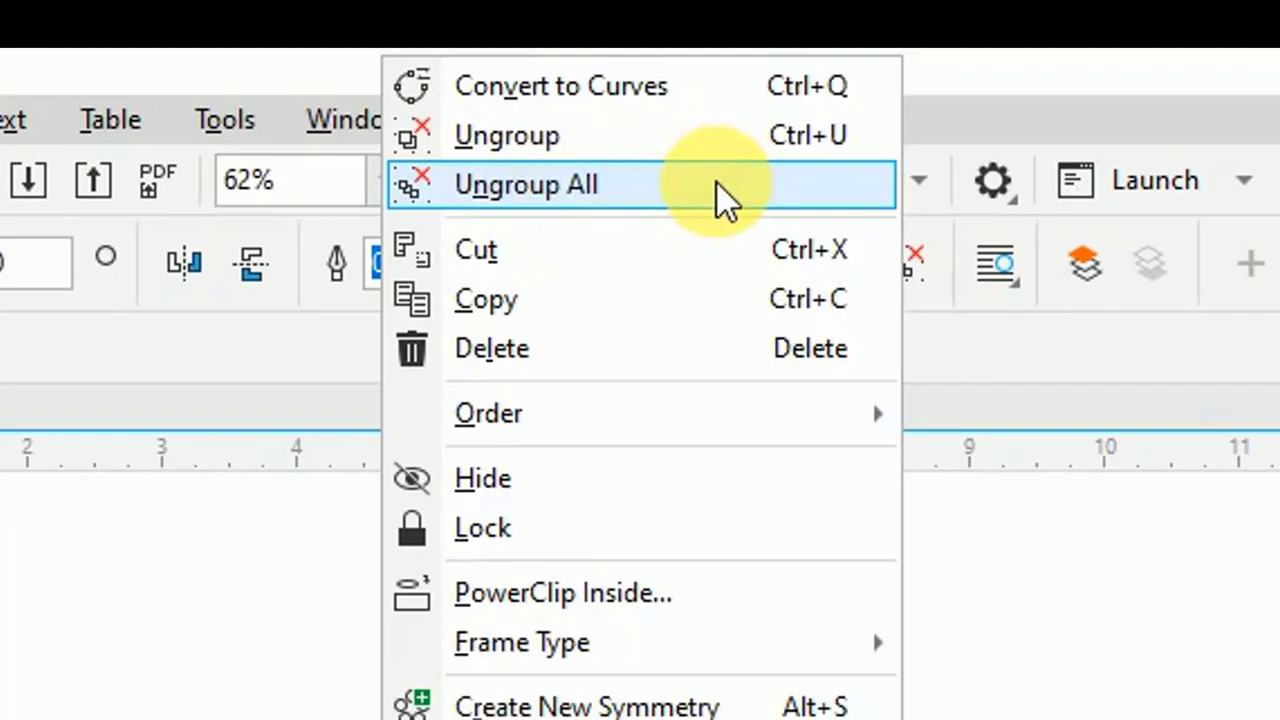
pyautogui.click(749, 212)
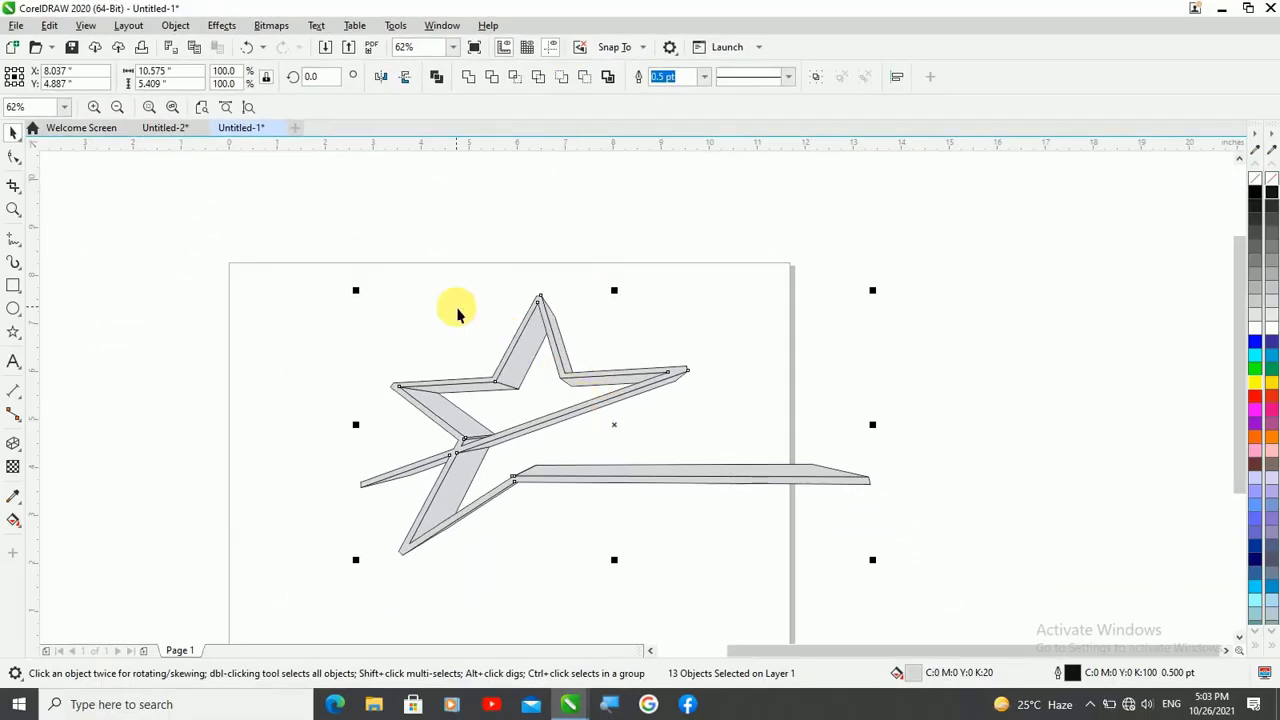
pyautogui.click(458, 313)
pyautogui.scroll(4, 472, 446)
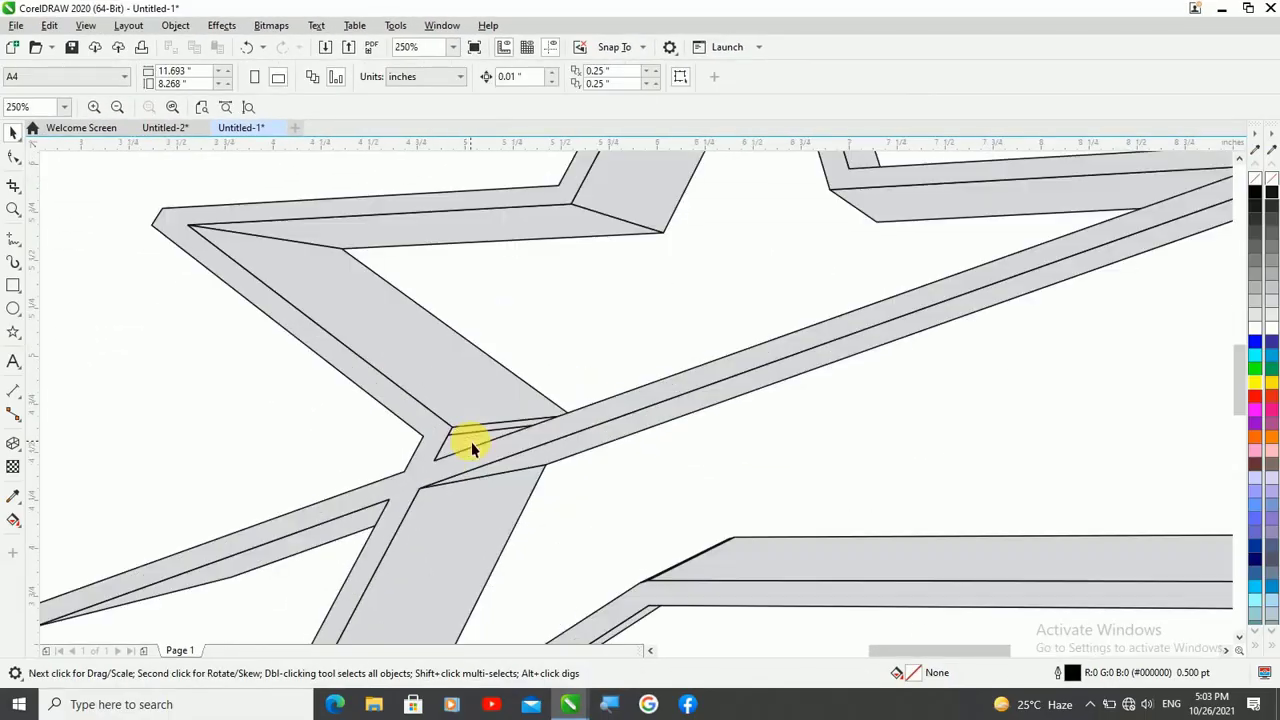
pyautogui.click(478, 436)
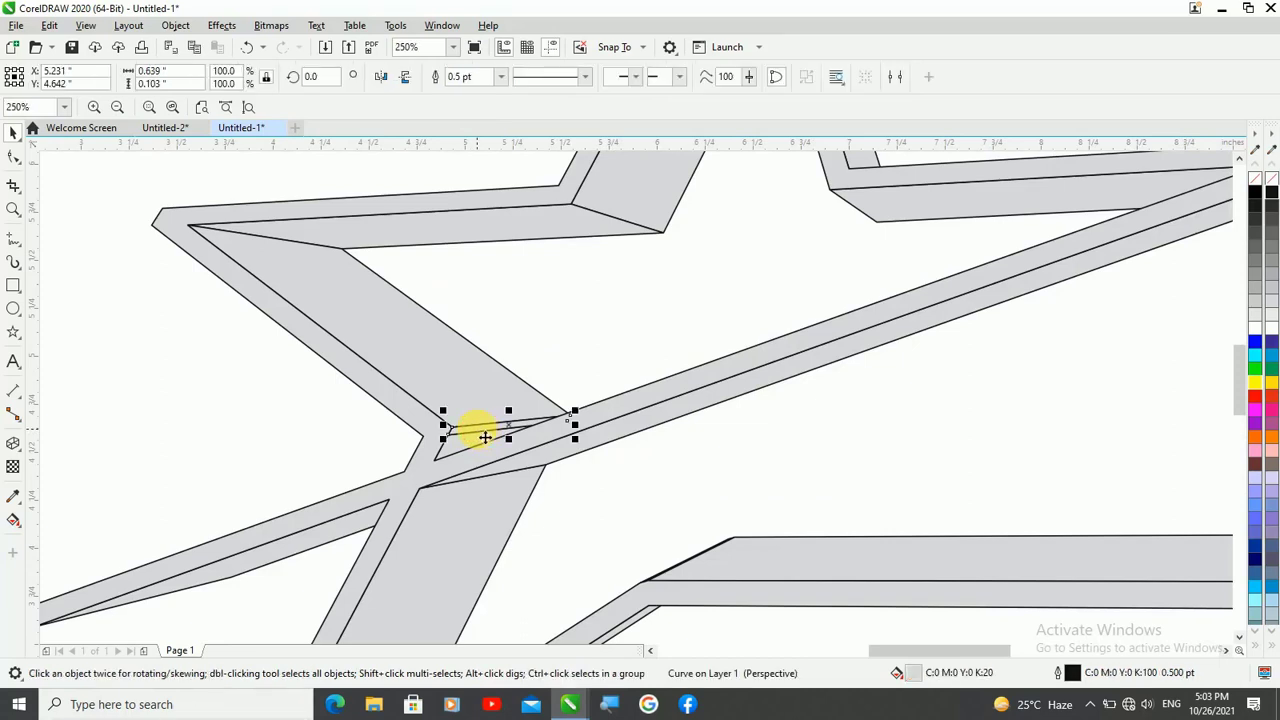
pyautogui.moveTo(511, 436); pyautogui.dragTo(520, 404)
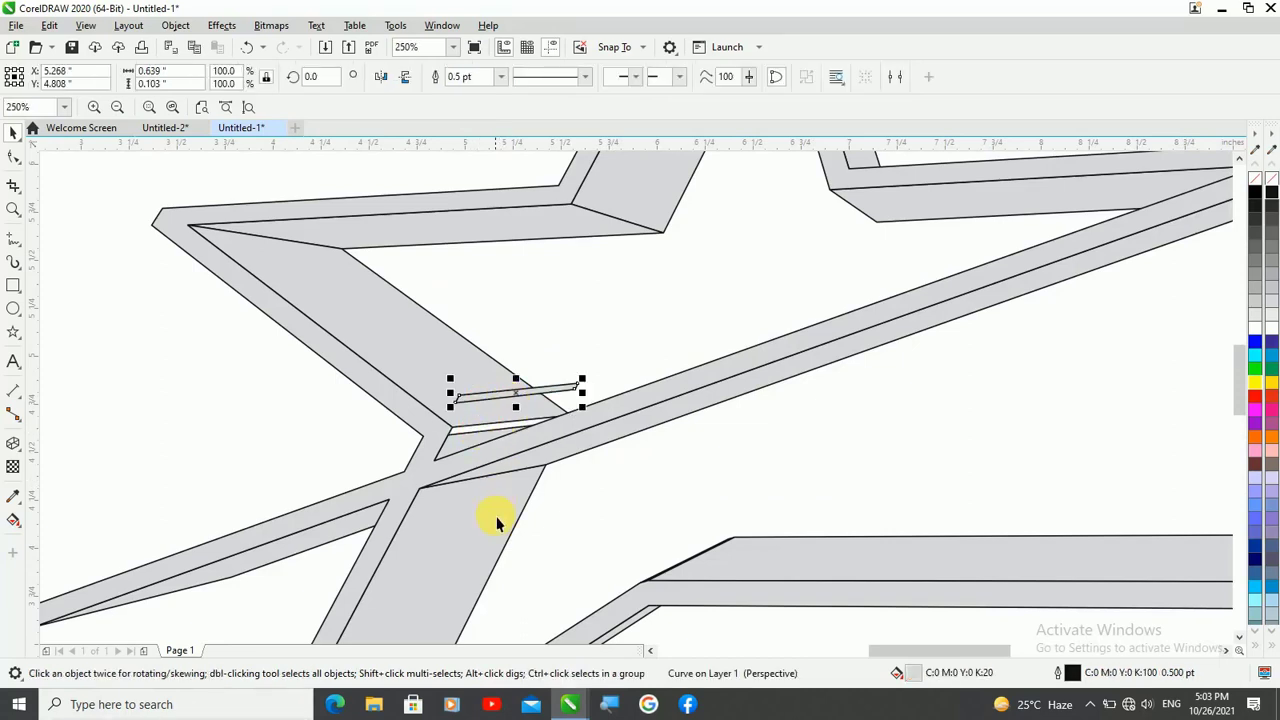
pyautogui.hotkey('ctrl', 'z')
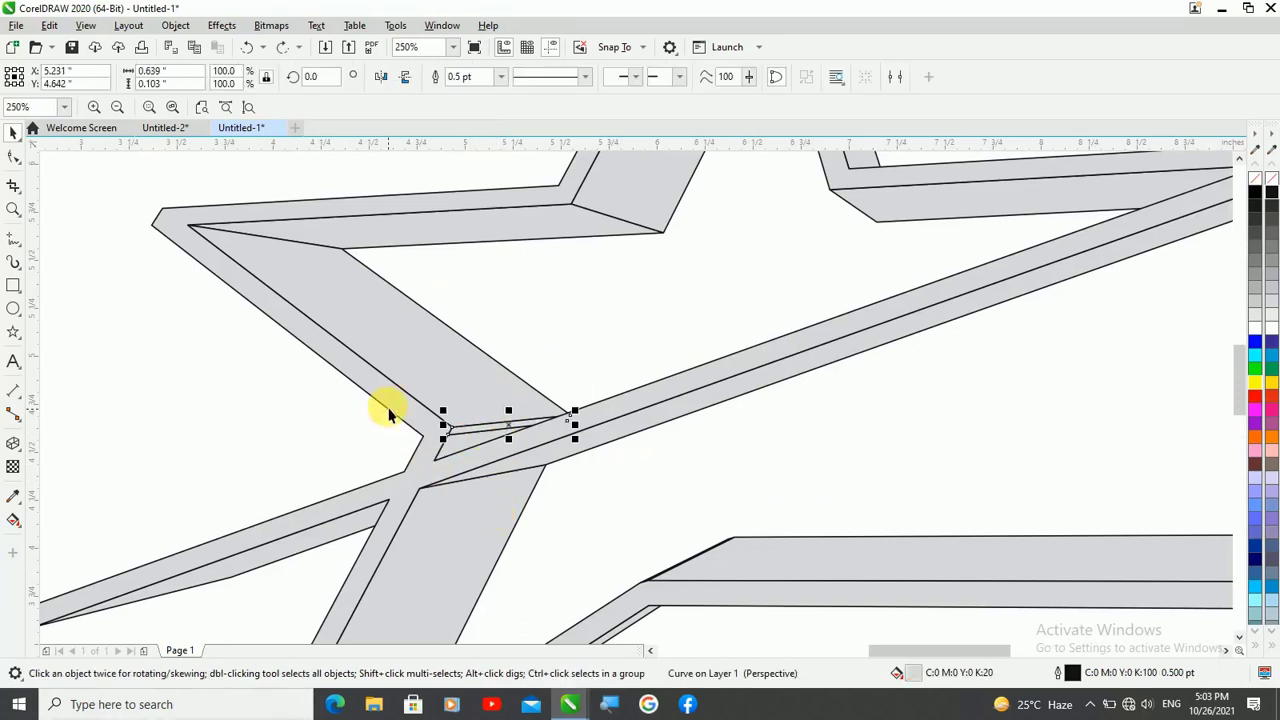
pyautogui.scroll(-2, 388, 407)
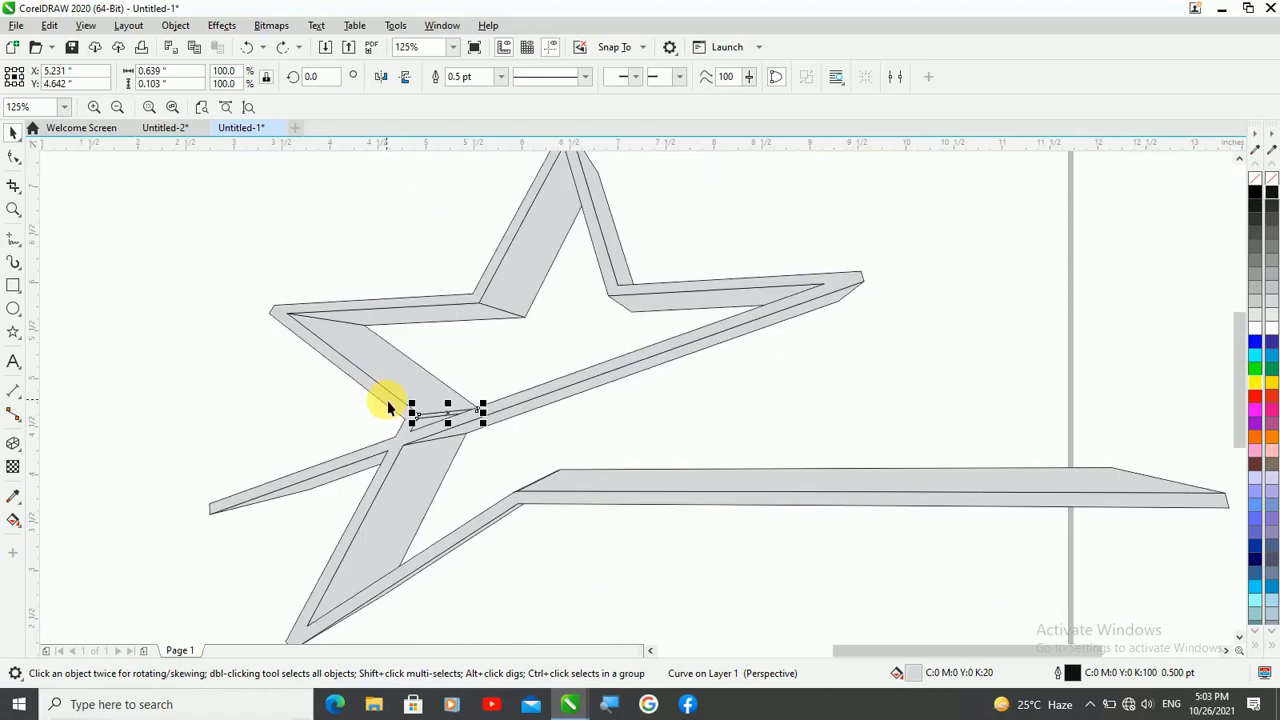
pyautogui.click(606, 489)
pyautogui.moveTo(606, 489); pyautogui.dragTo(606, 459)
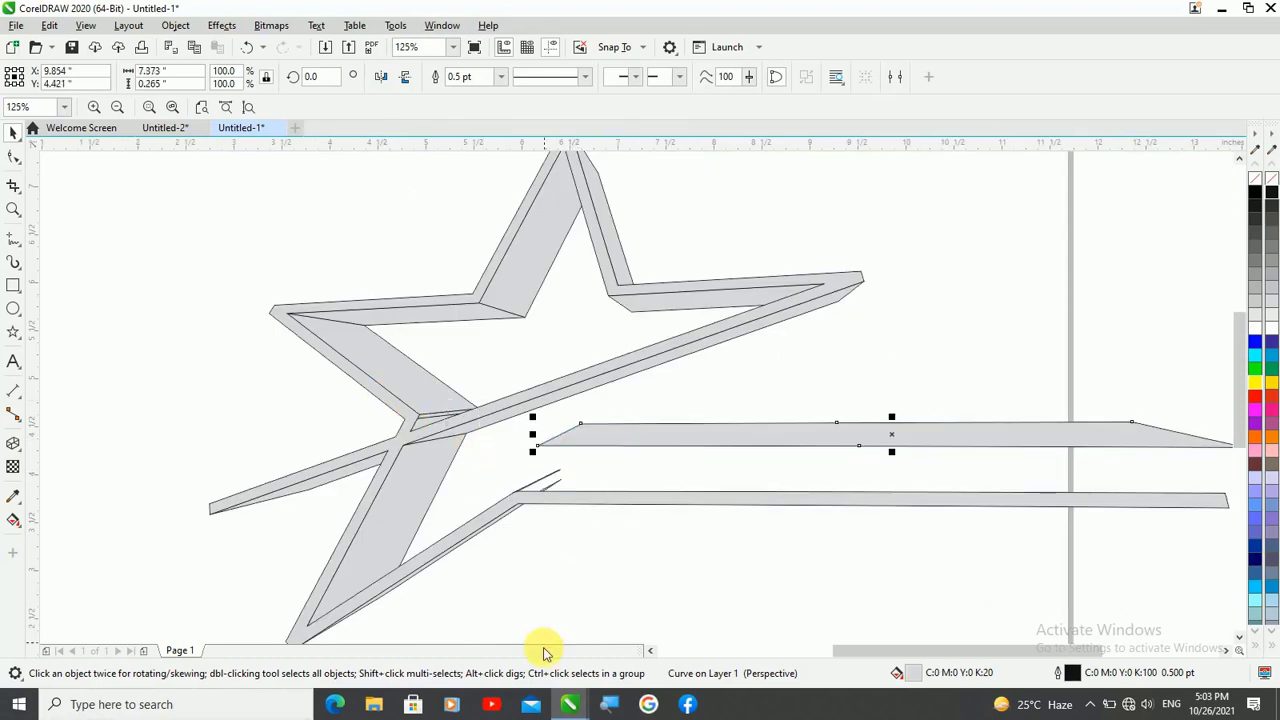
pyautogui.hotkey('ctrl', 'z')
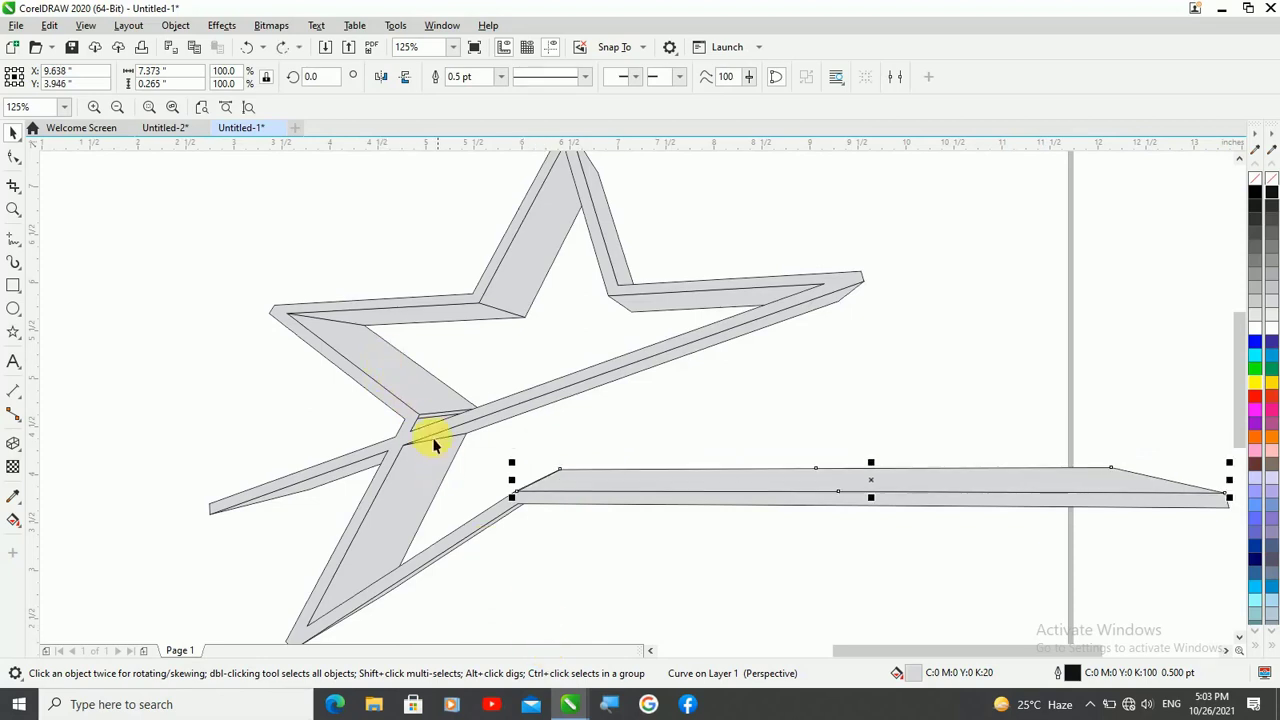
# - Weld the thin sliver and the small triangular face below it at the star's inner junction into one shape
pyautogui.scroll(5, 420, 397)
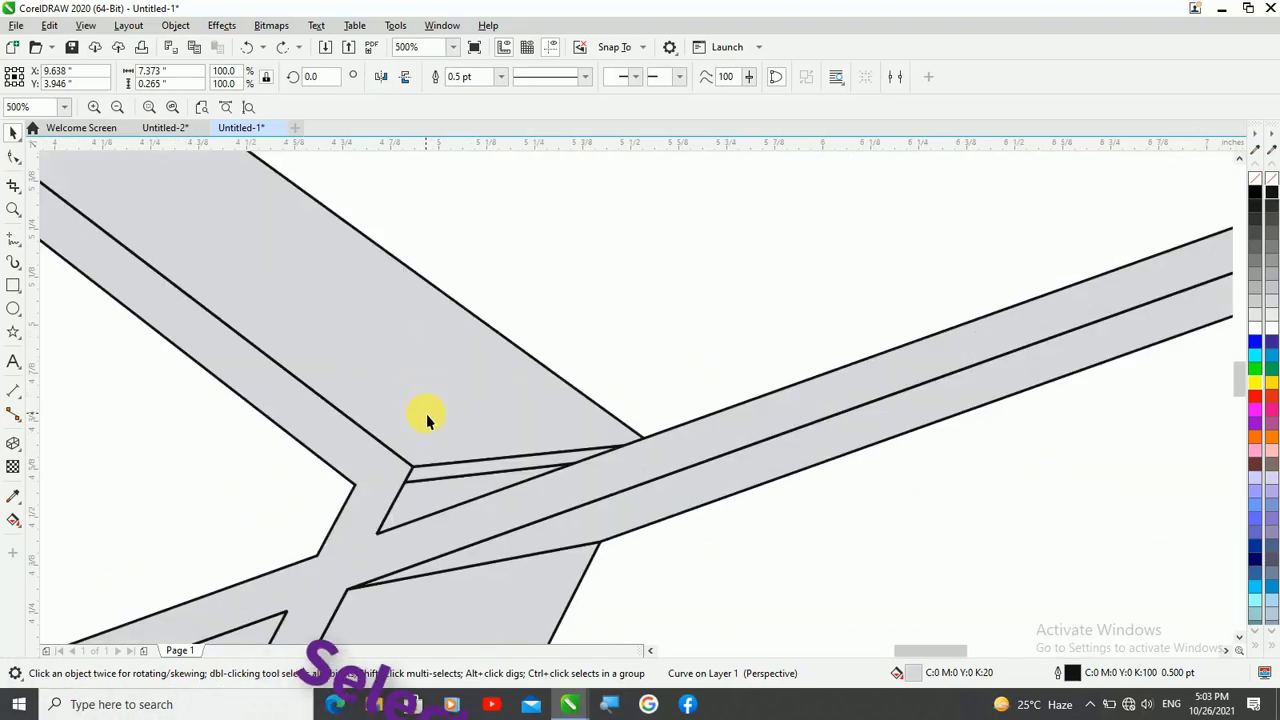
pyautogui.click(429, 476)
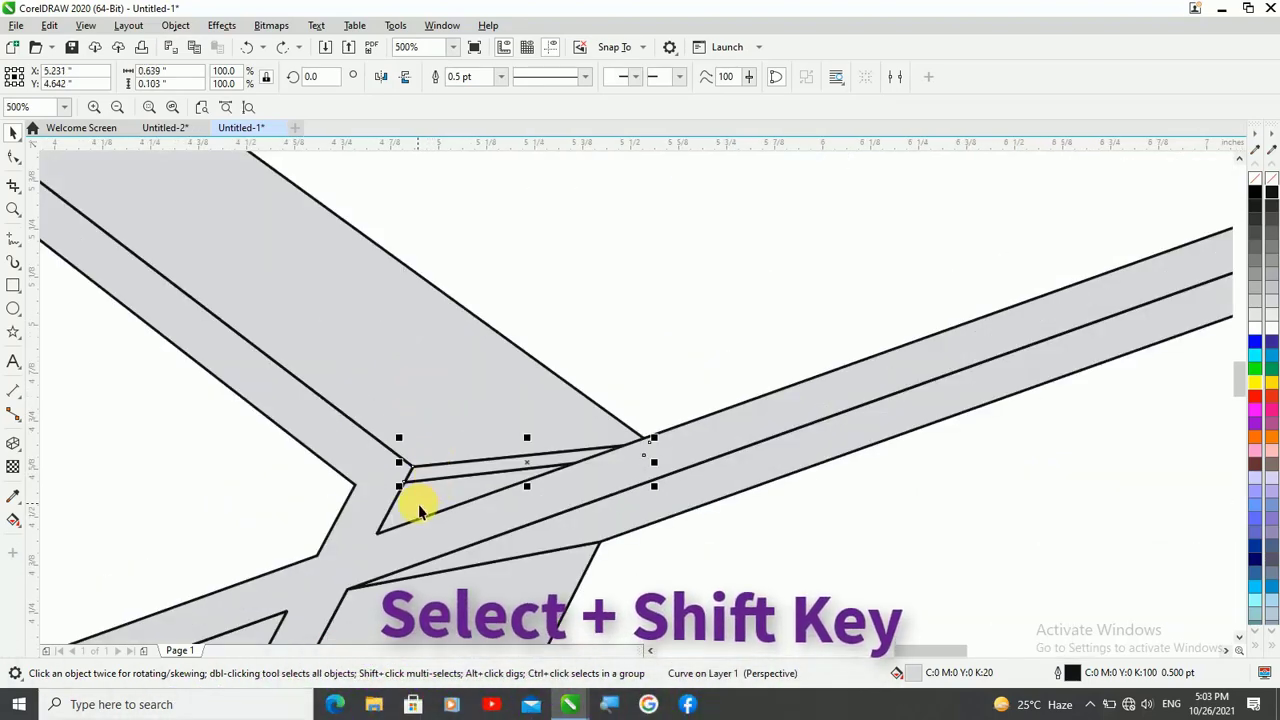
pyautogui.keyDown('shift'); pyautogui.click(420, 509); pyautogui.keyUp('shift')
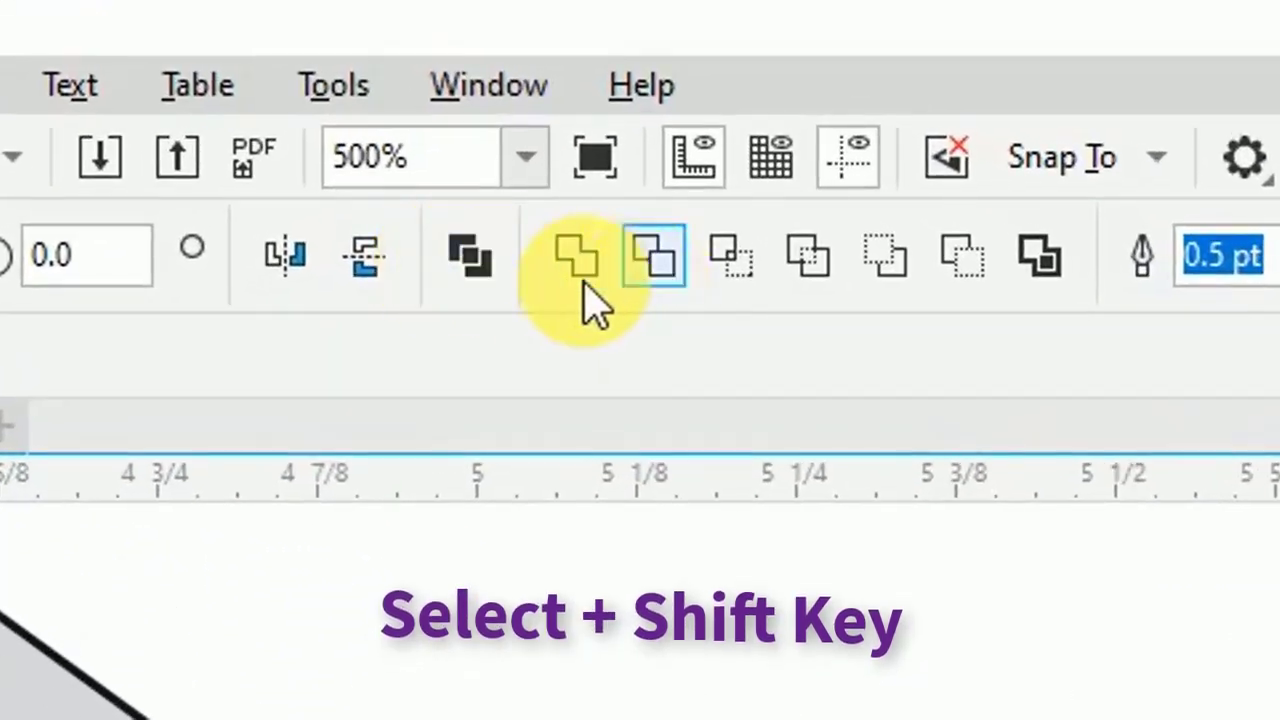
pyautogui.click(579, 283)
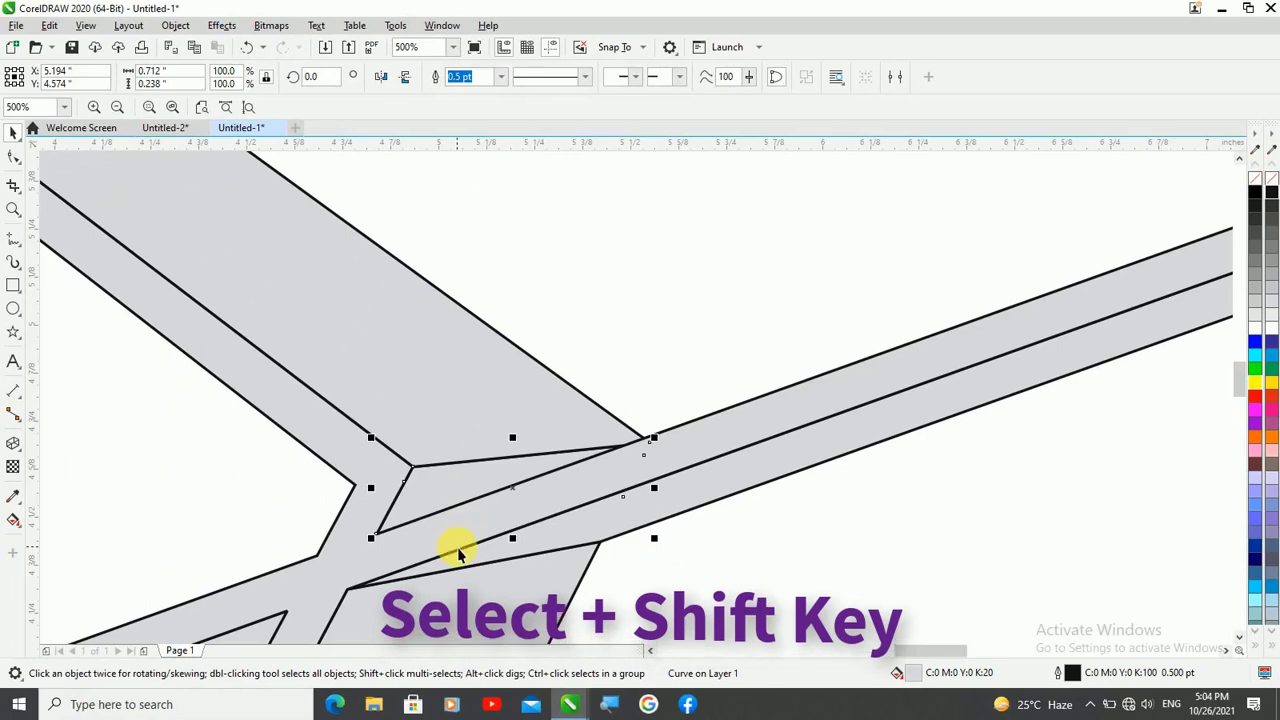
pyautogui.scroll(-1, 458, 550)
pyautogui.scroll(-1, 458, 550)
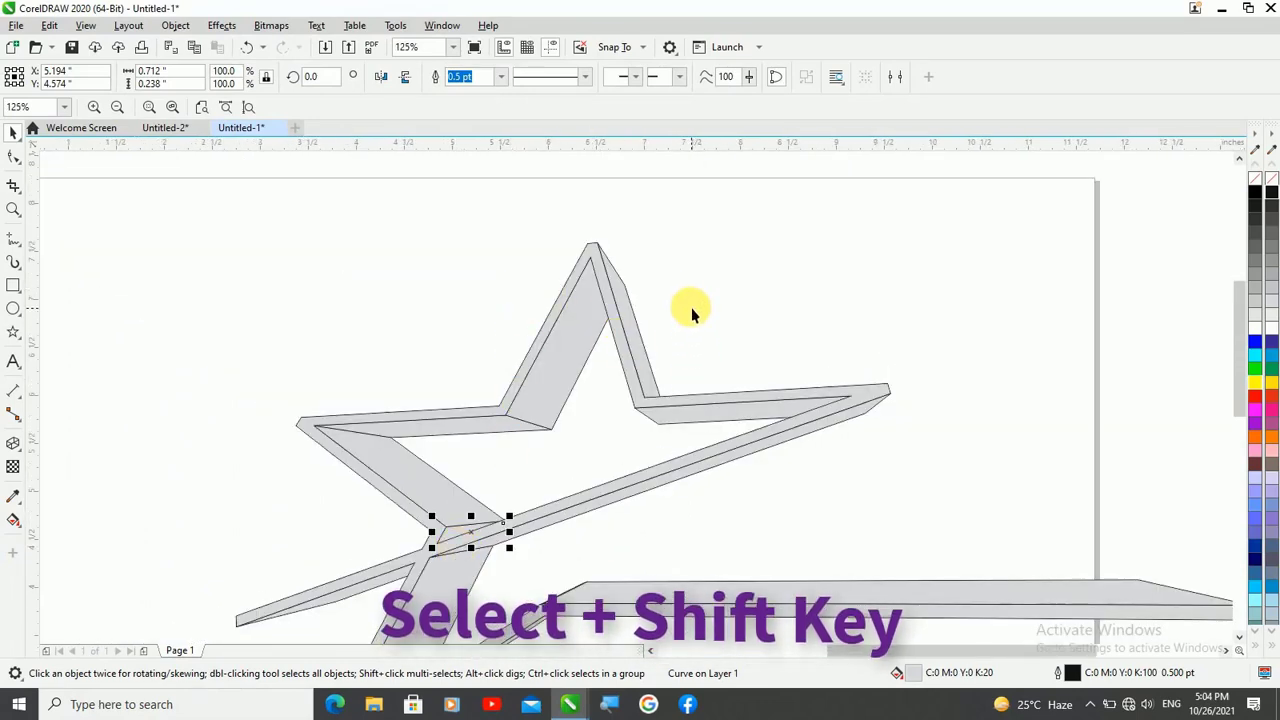
pyautogui.scroll(-1, 557, 280)
pyautogui.scroll(-1, 529, 343)
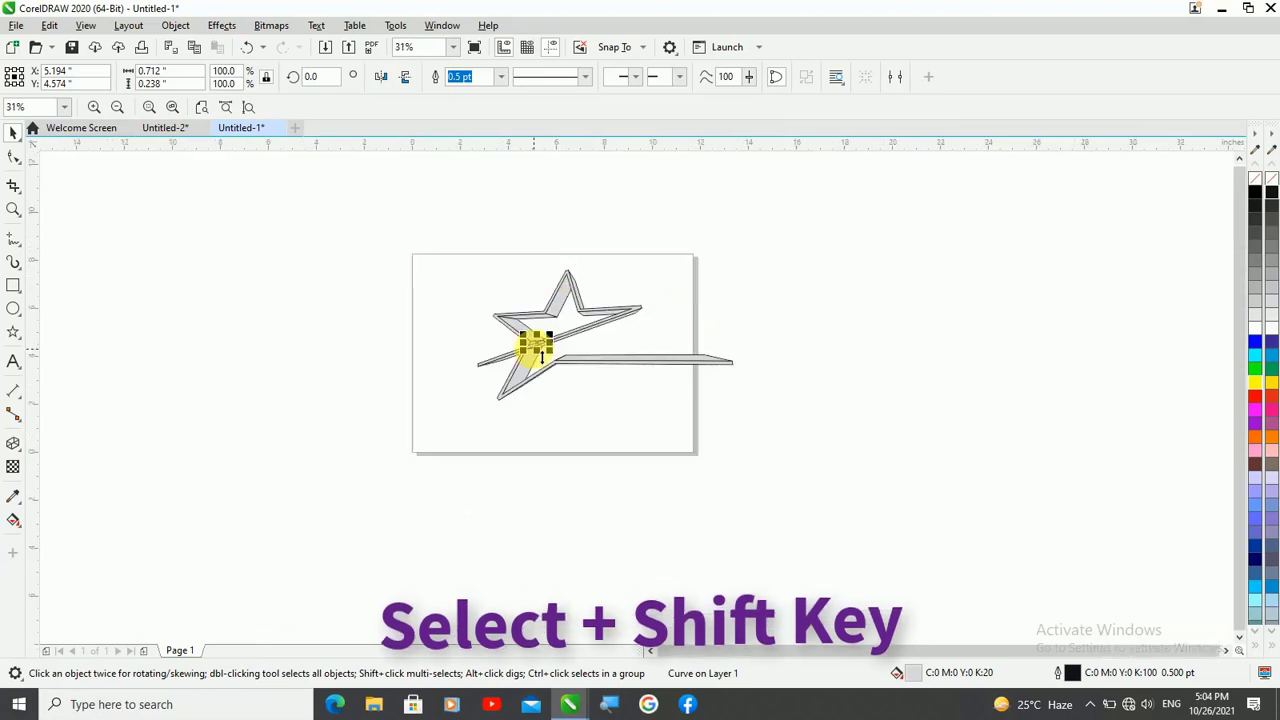
pyautogui.scroll(2, 537, 358)
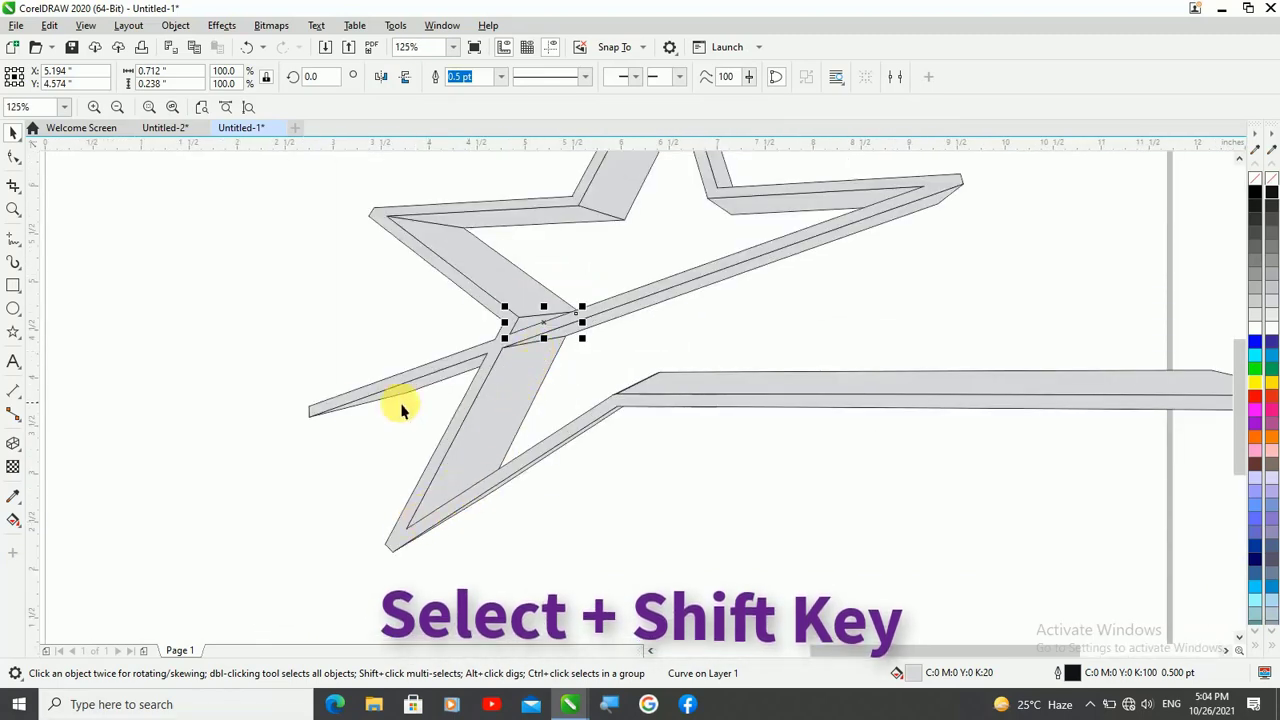
pyautogui.scroll(-1, 553, 562)
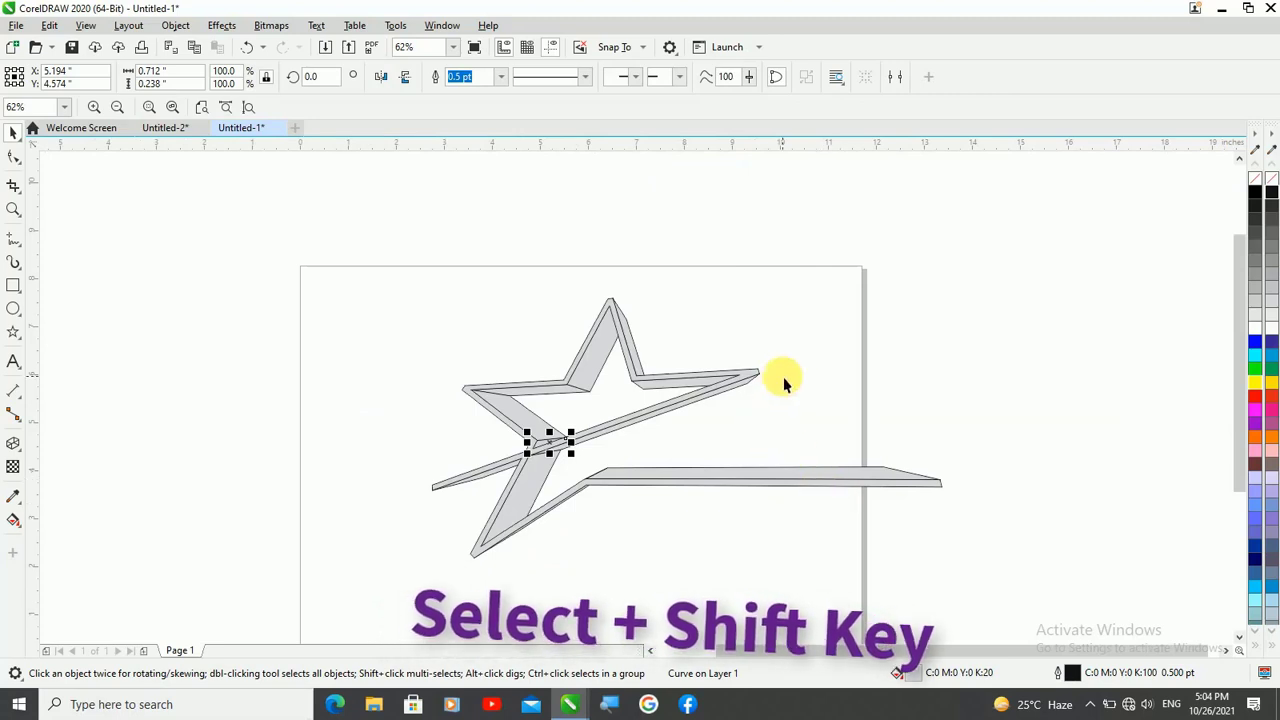
pyautogui.click(357, 346)
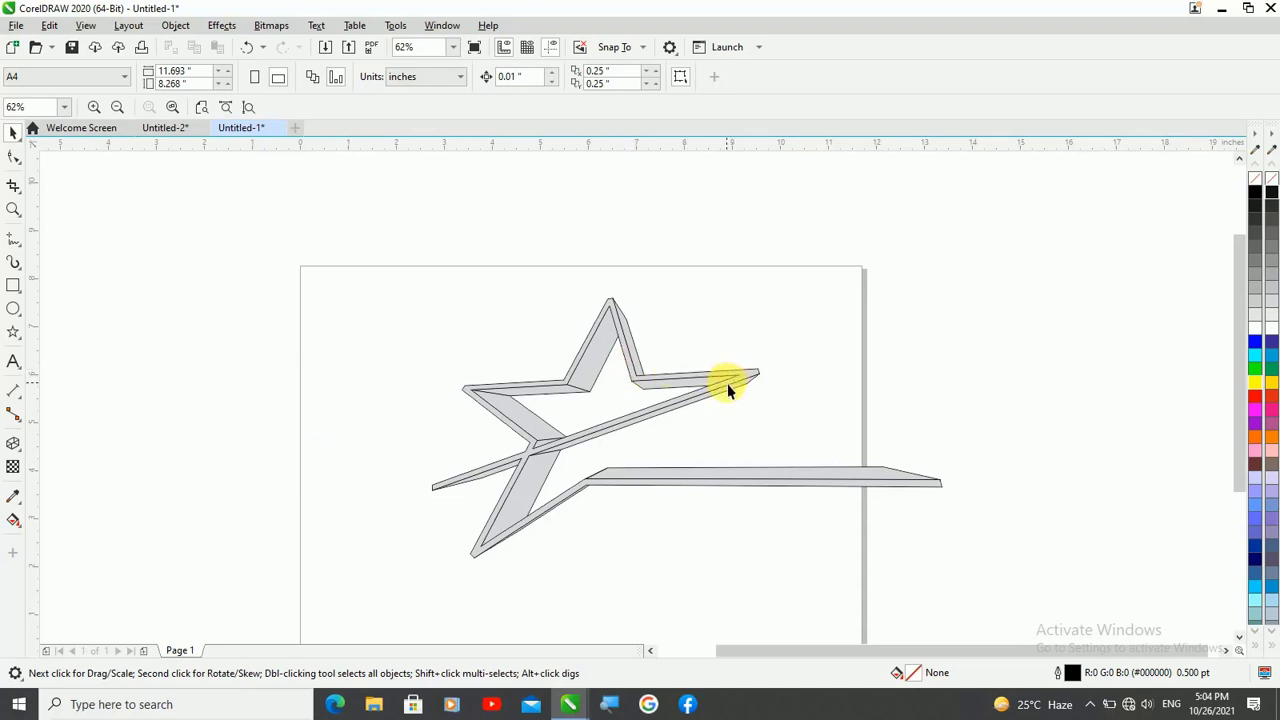
# - Apply a linear fountain fill along the upper face of the long horizontal bar, from yellow at the star end to green at the tip
pyautogui.scroll(2, 797, 477)
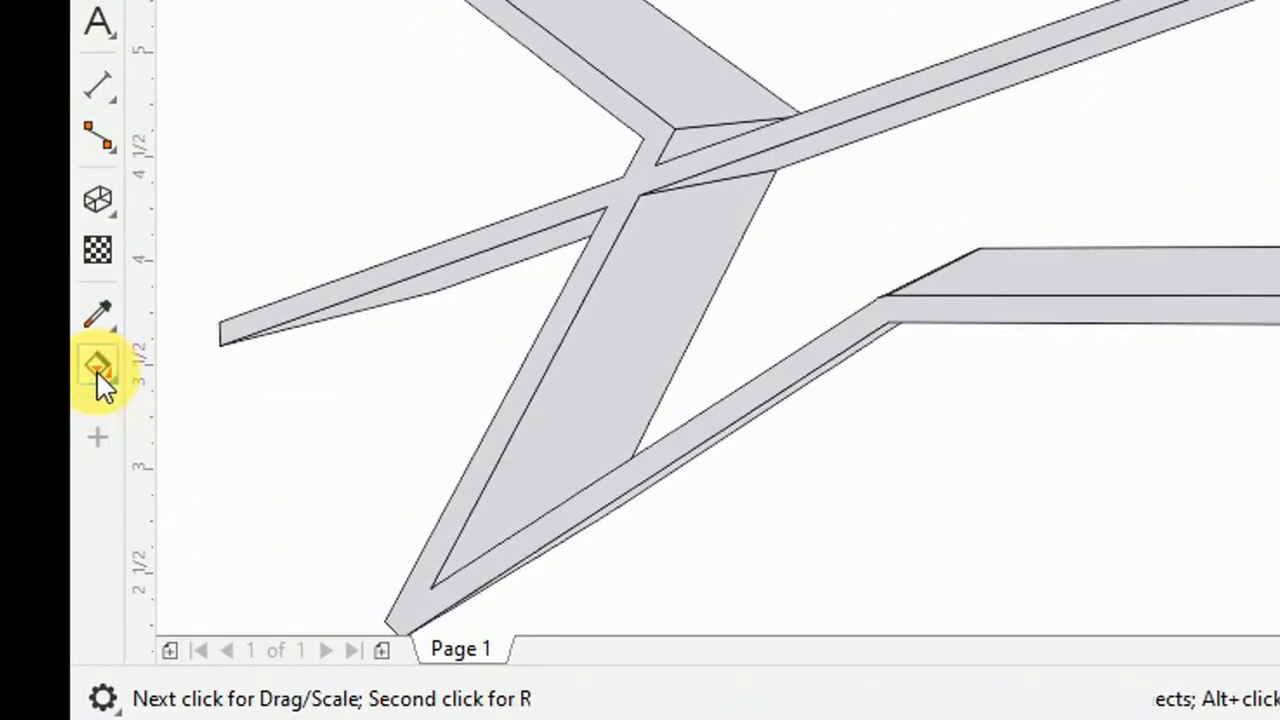
pyautogui.click(99, 372)
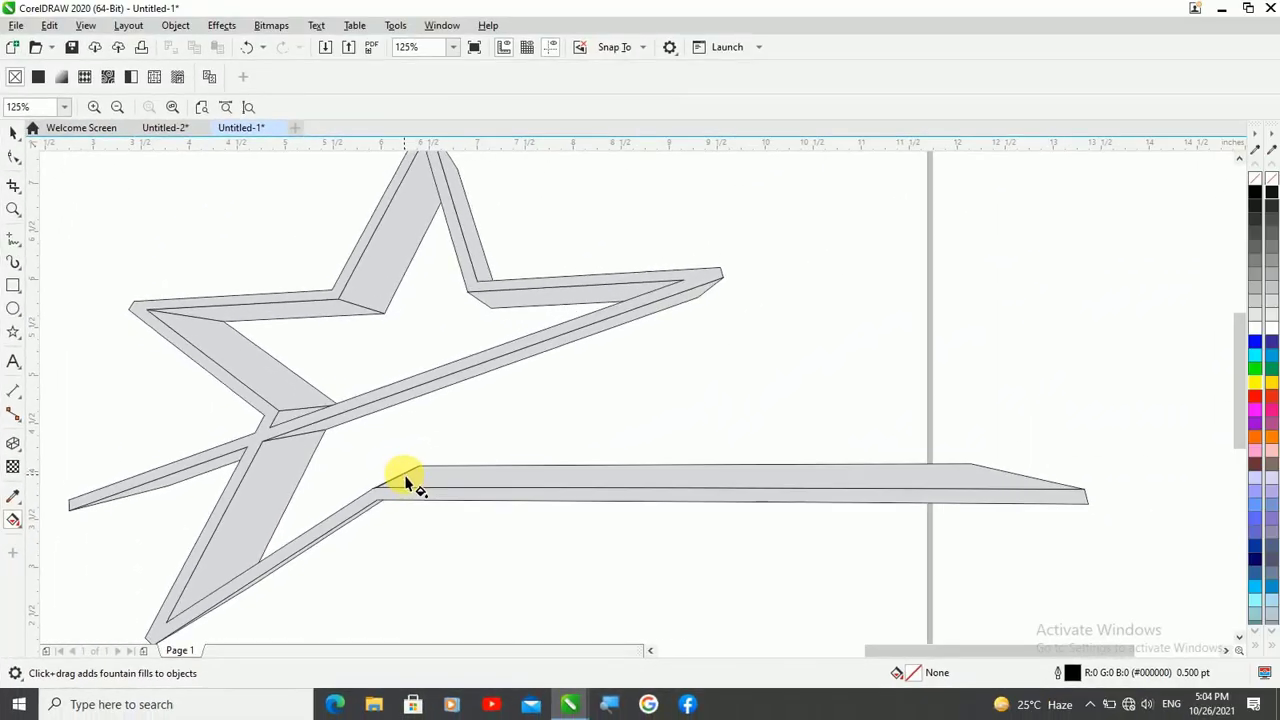
pyautogui.click(408, 482)
pyautogui.moveTo(403, 474); pyautogui.dragTo(1025, 477)
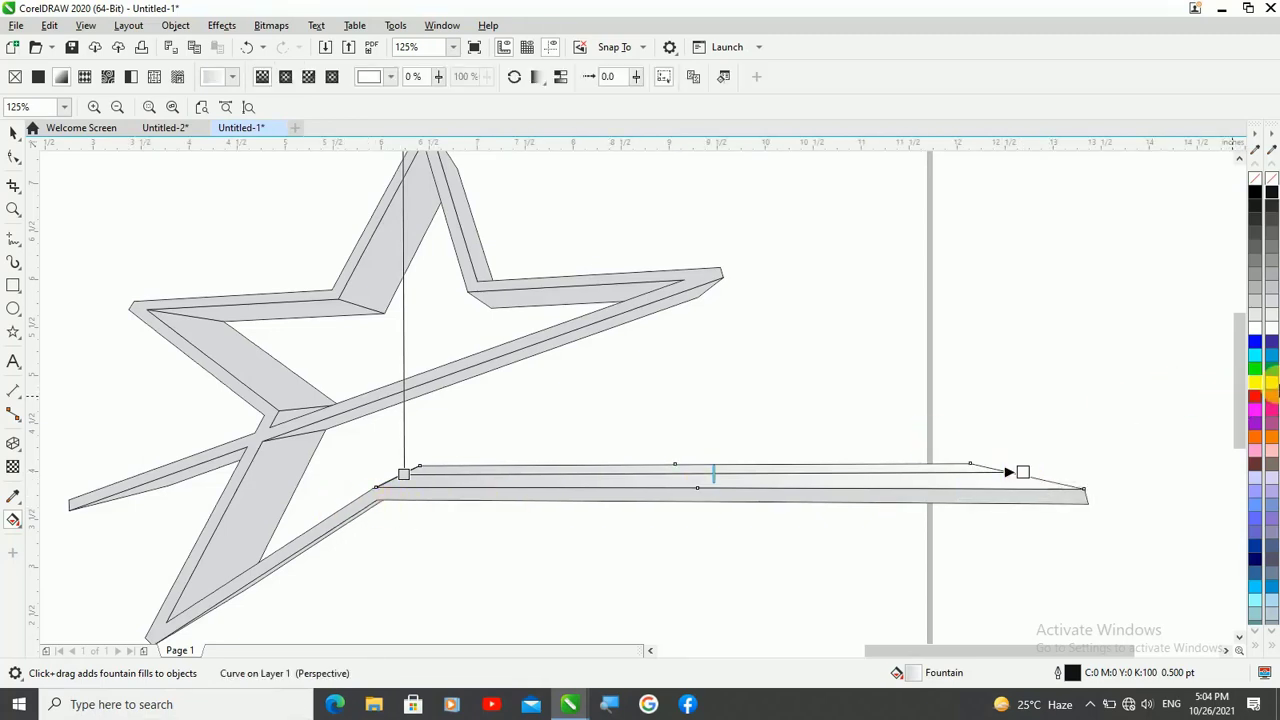
pyautogui.click(1273, 373)
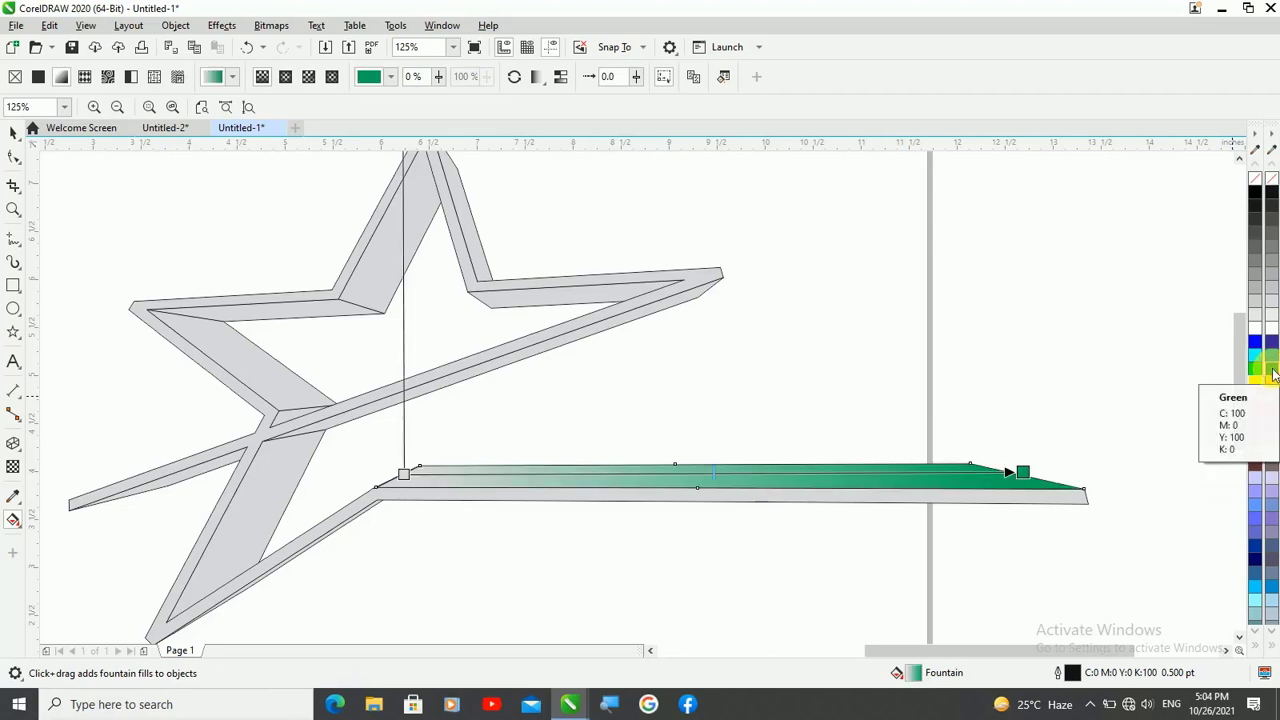
pyautogui.click(404, 475)
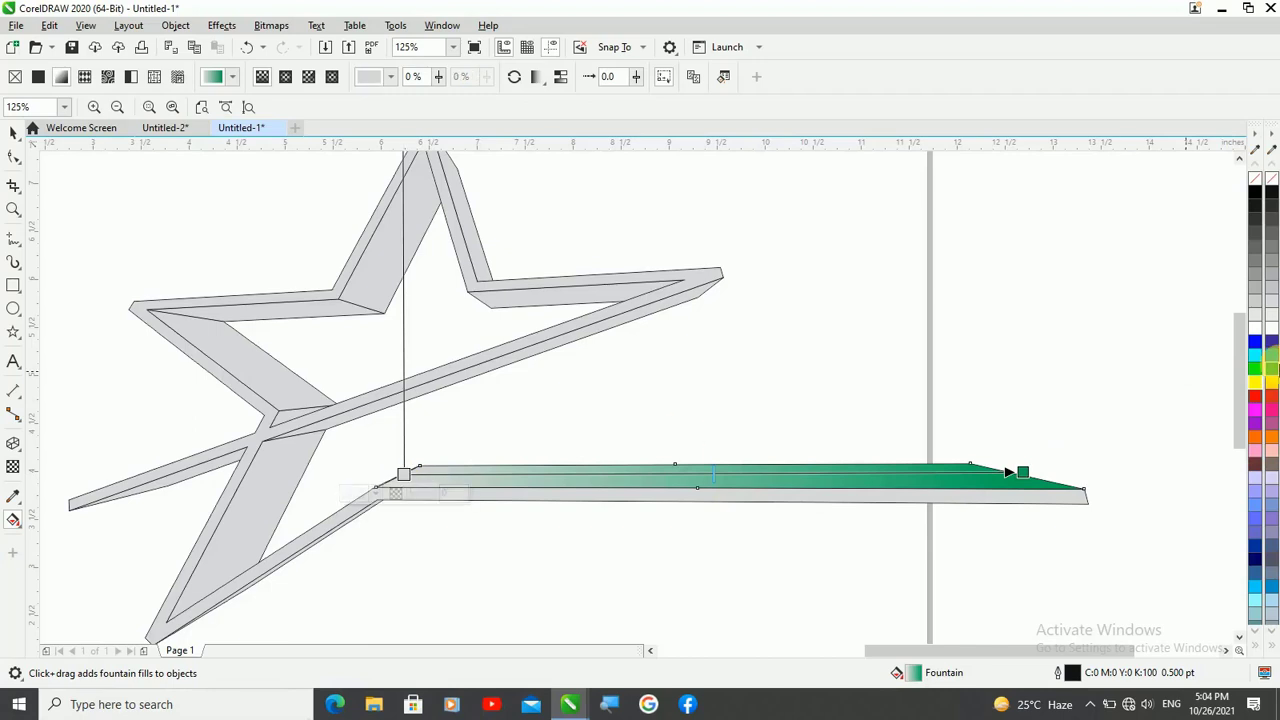
pyautogui.click(1271, 384)
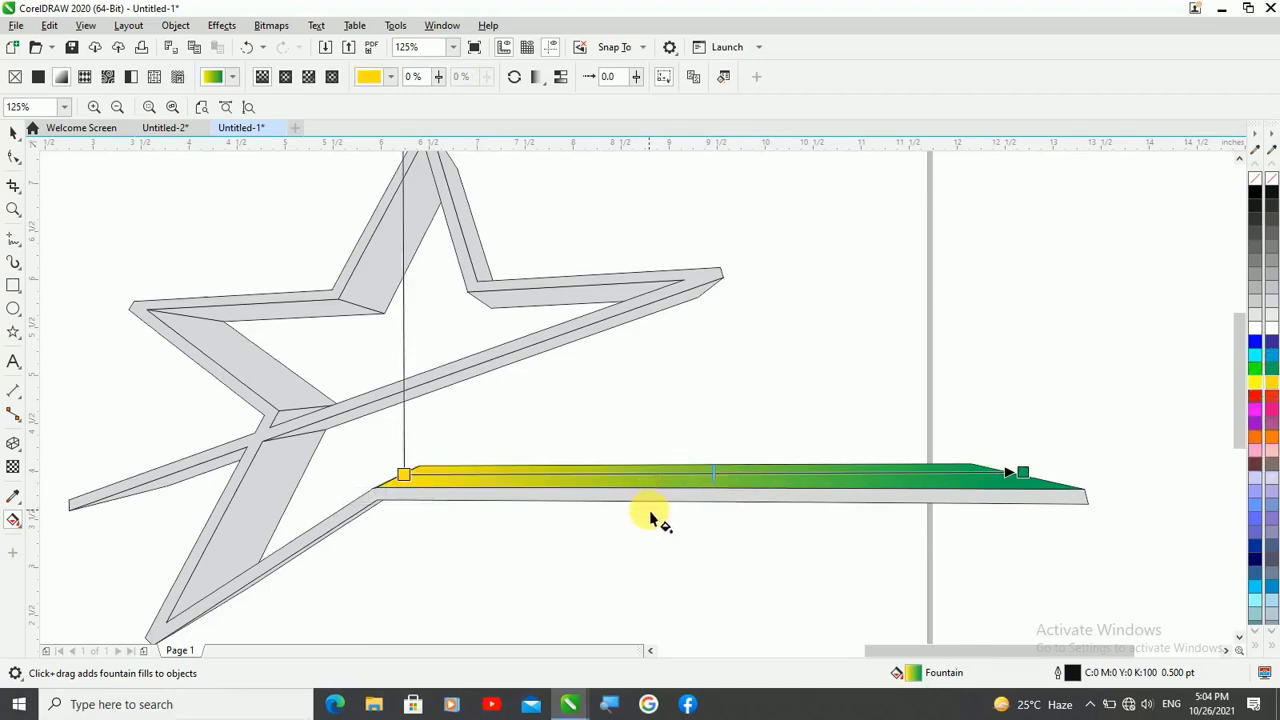
# - Apply a linear fountain fill down the wide inner face of the star's lower leg, from light blue at the junction to darker blue at the tip
pyautogui.click(250, 520)
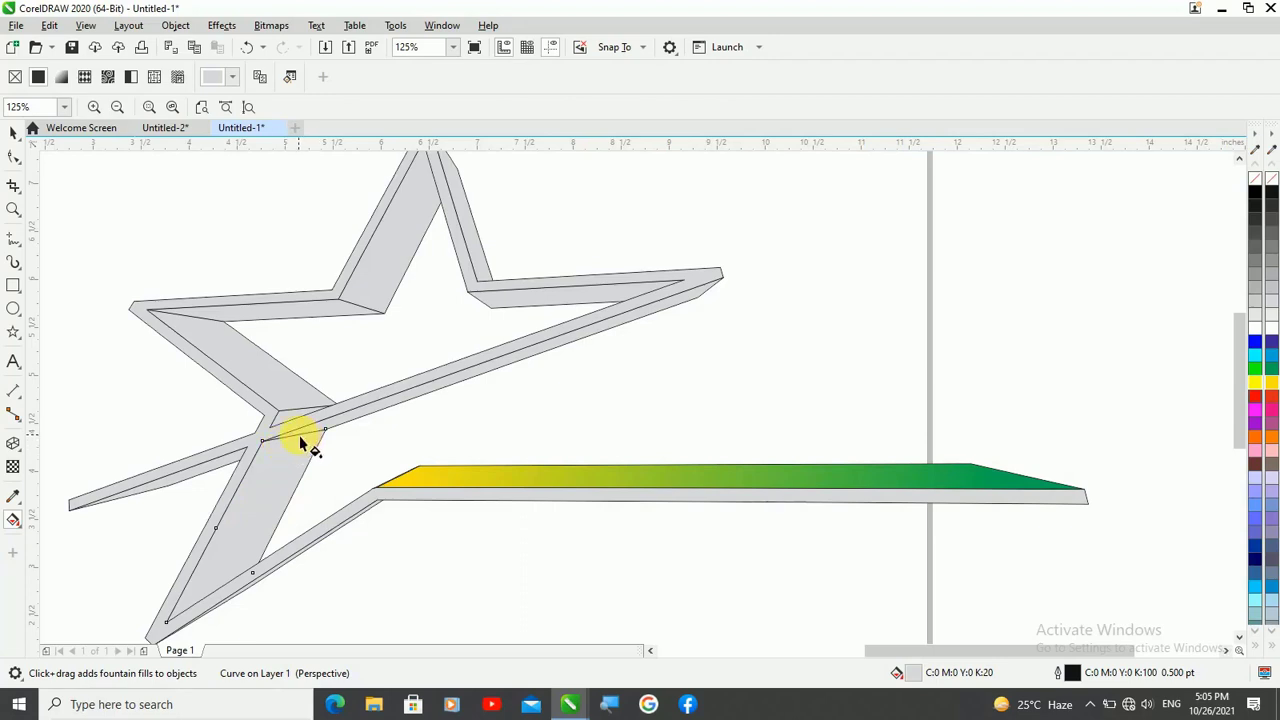
pyautogui.moveTo(299, 437); pyautogui.dragTo(209, 617)
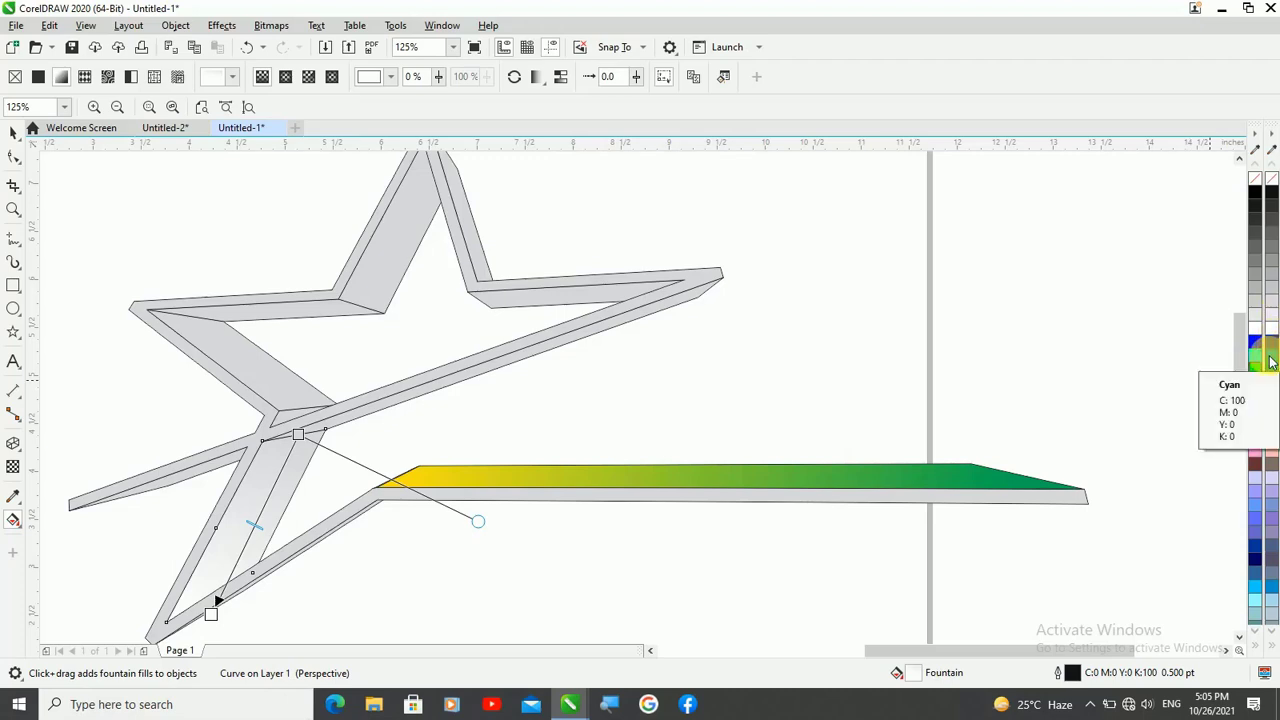
pyautogui.click(301, 438)
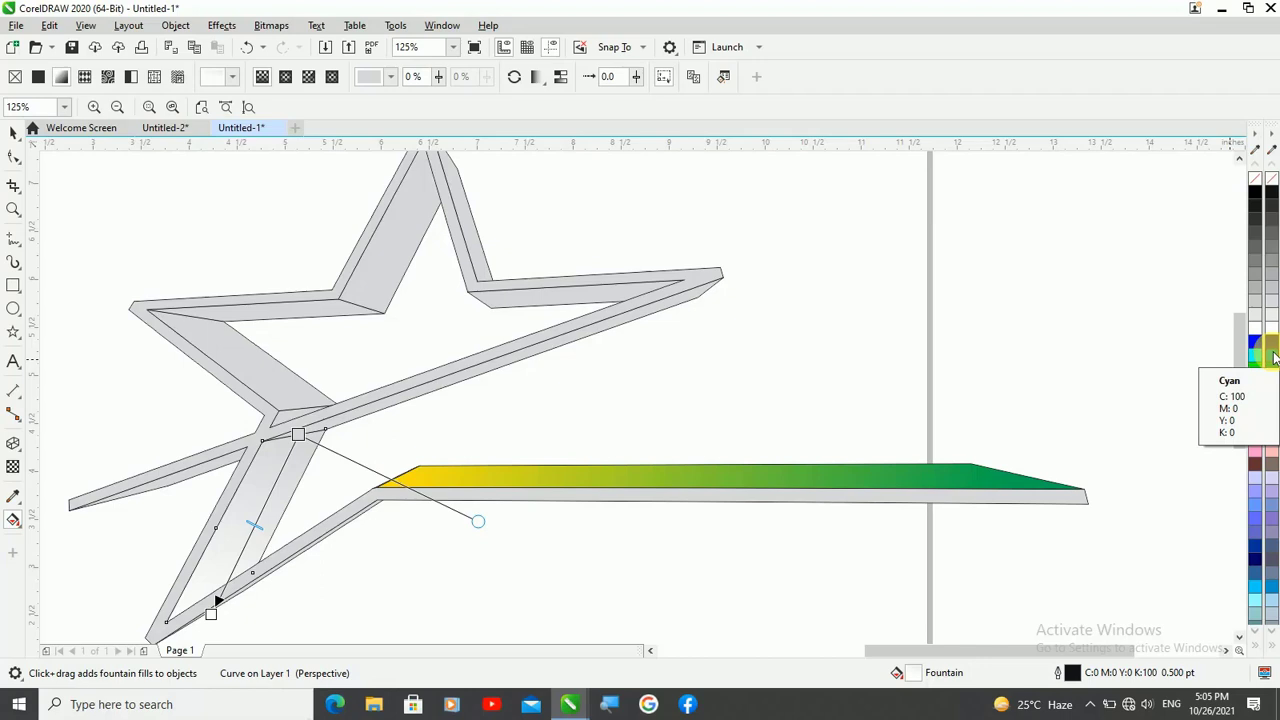
pyautogui.click(1274, 358)
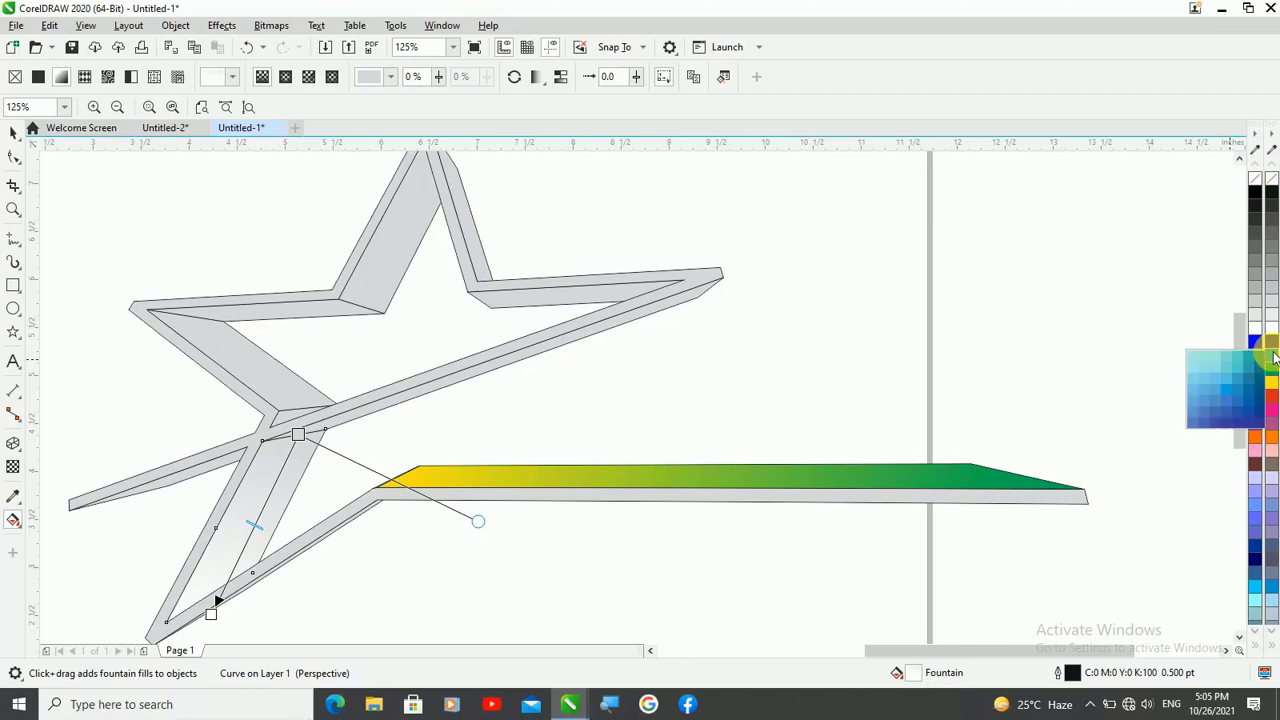
pyautogui.click(1191, 390)
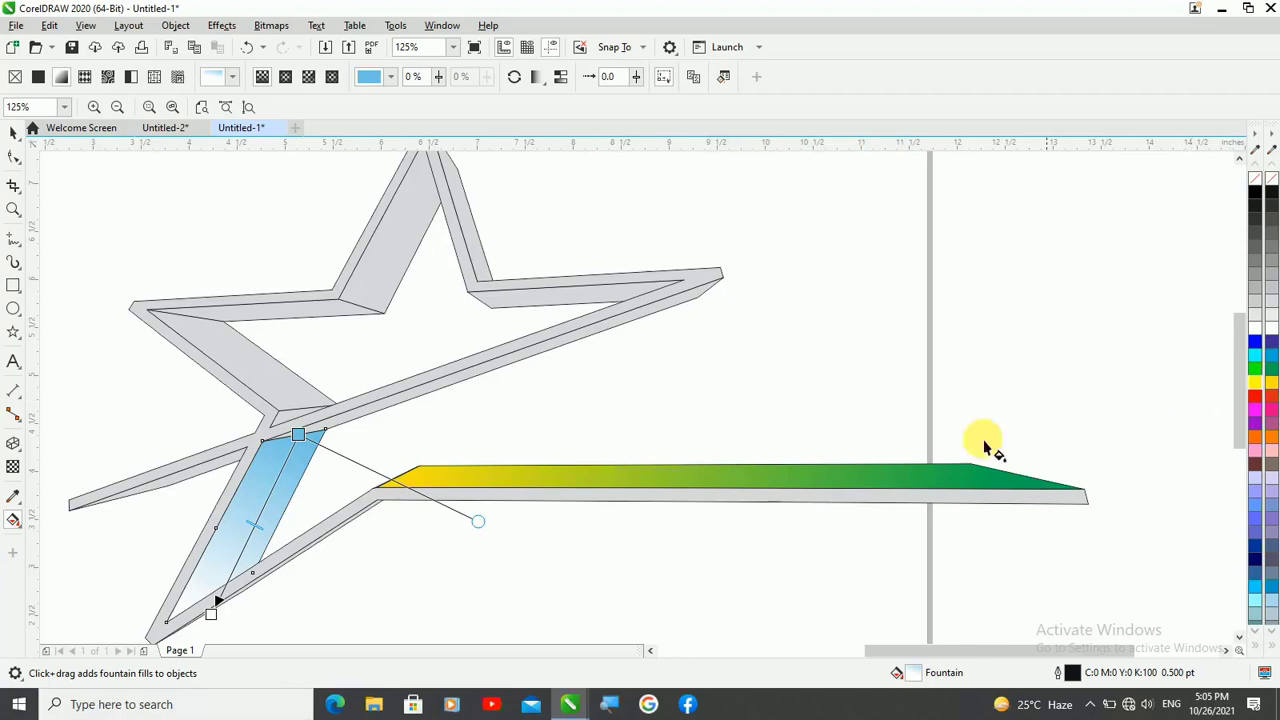
pyautogui.click(213, 614)
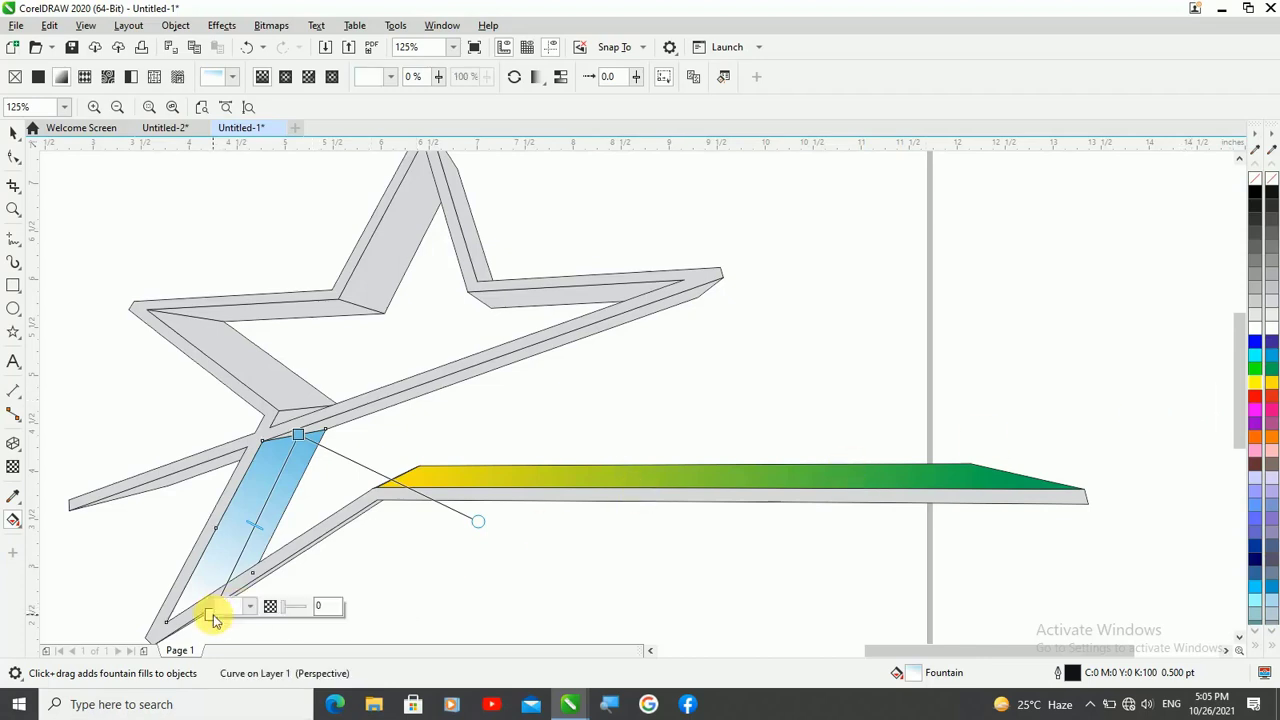
pyautogui.click(1274, 358)
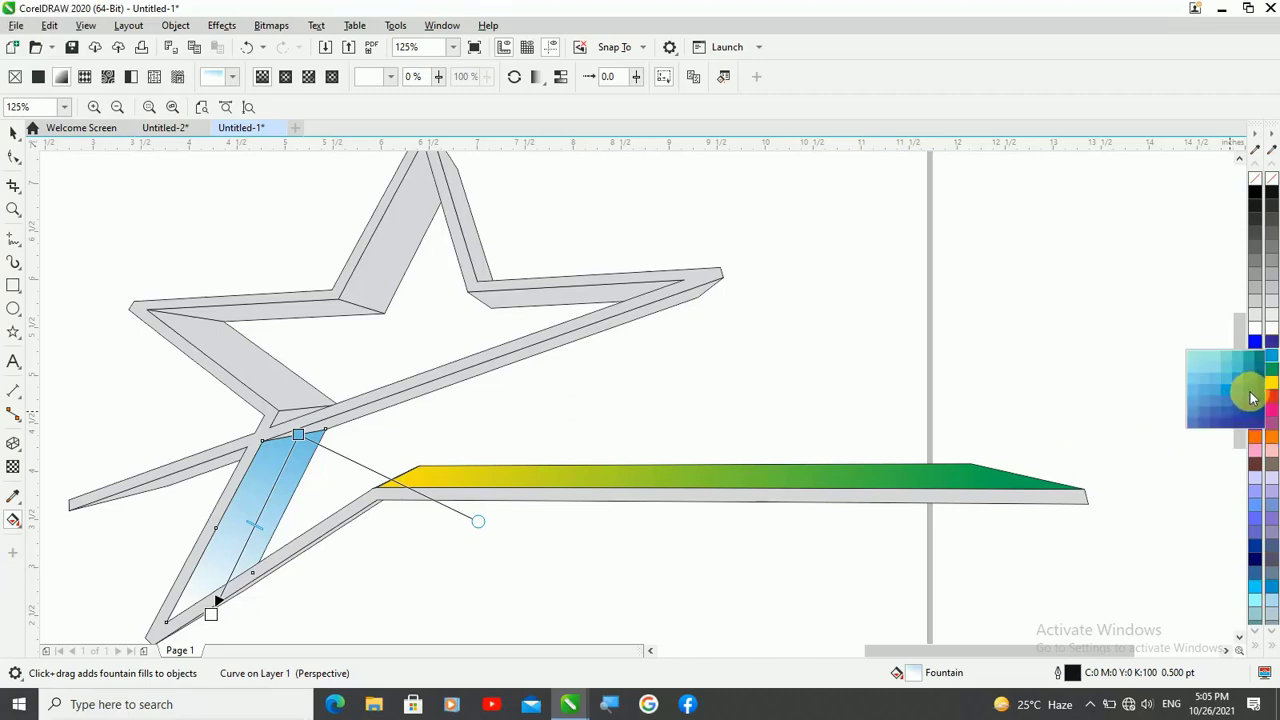
pyautogui.click(1240, 396)
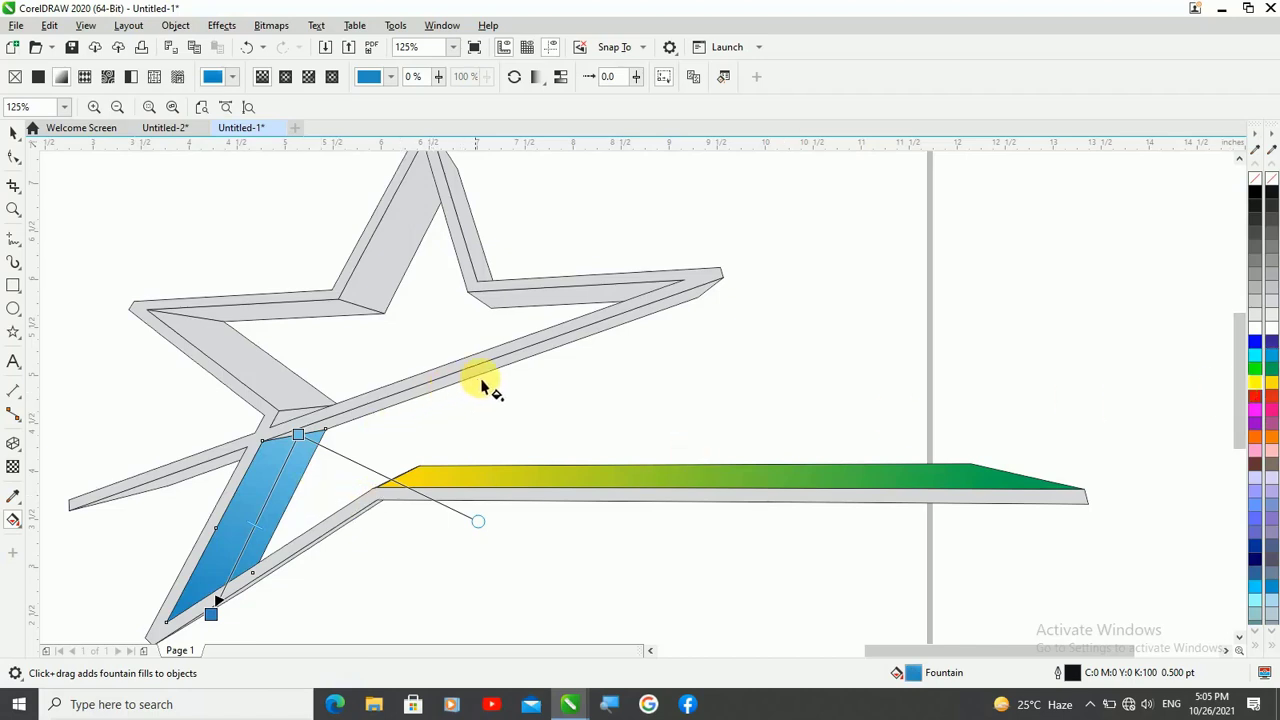
# - Apply a linear fountain fill along the thin underside of the long diagonal bar, from soft yellow at the right tip to light pink at the junction
pyautogui.click(689, 306)
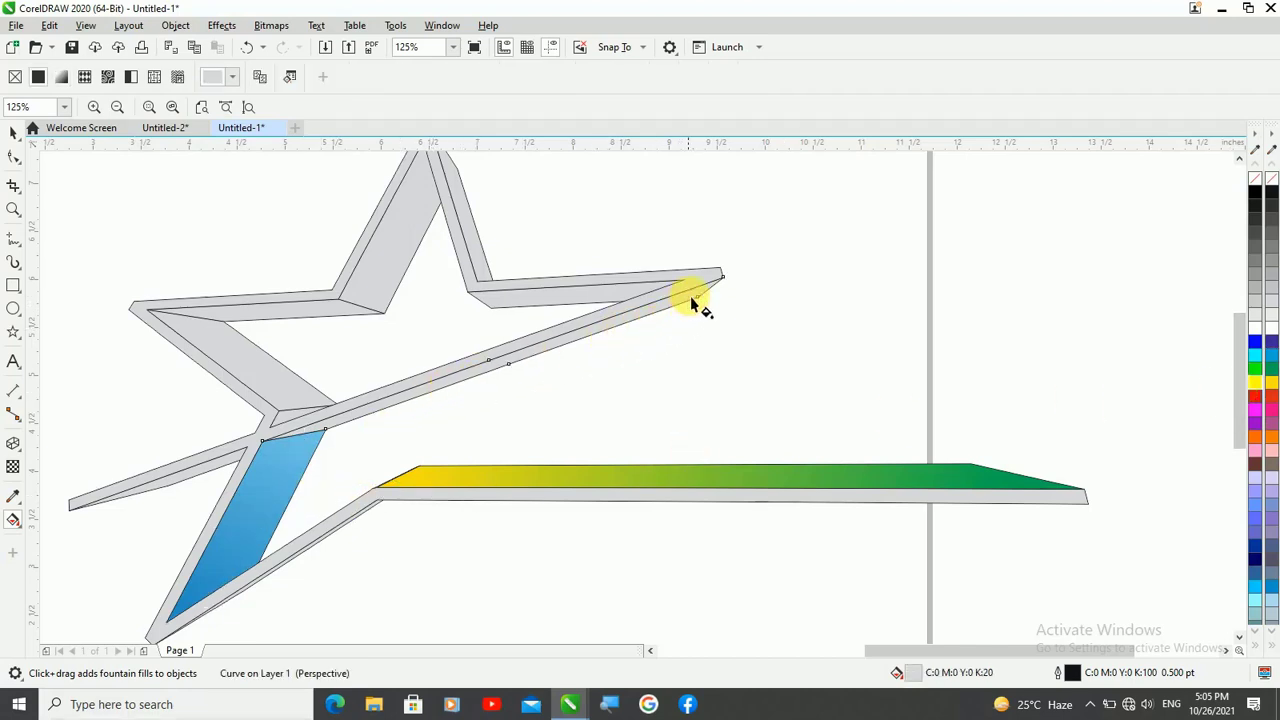
pyautogui.moveTo(707, 291); pyautogui.dragTo(292, 439)
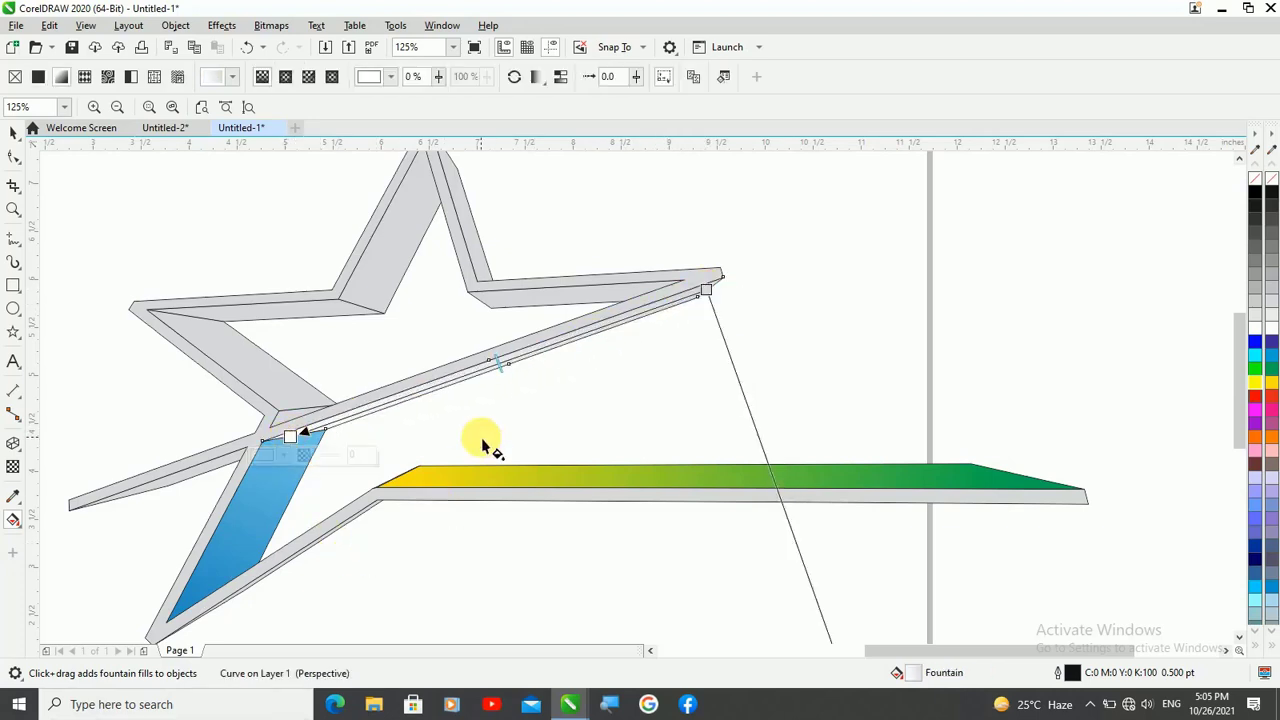
pyautogui.click(1260, 415)
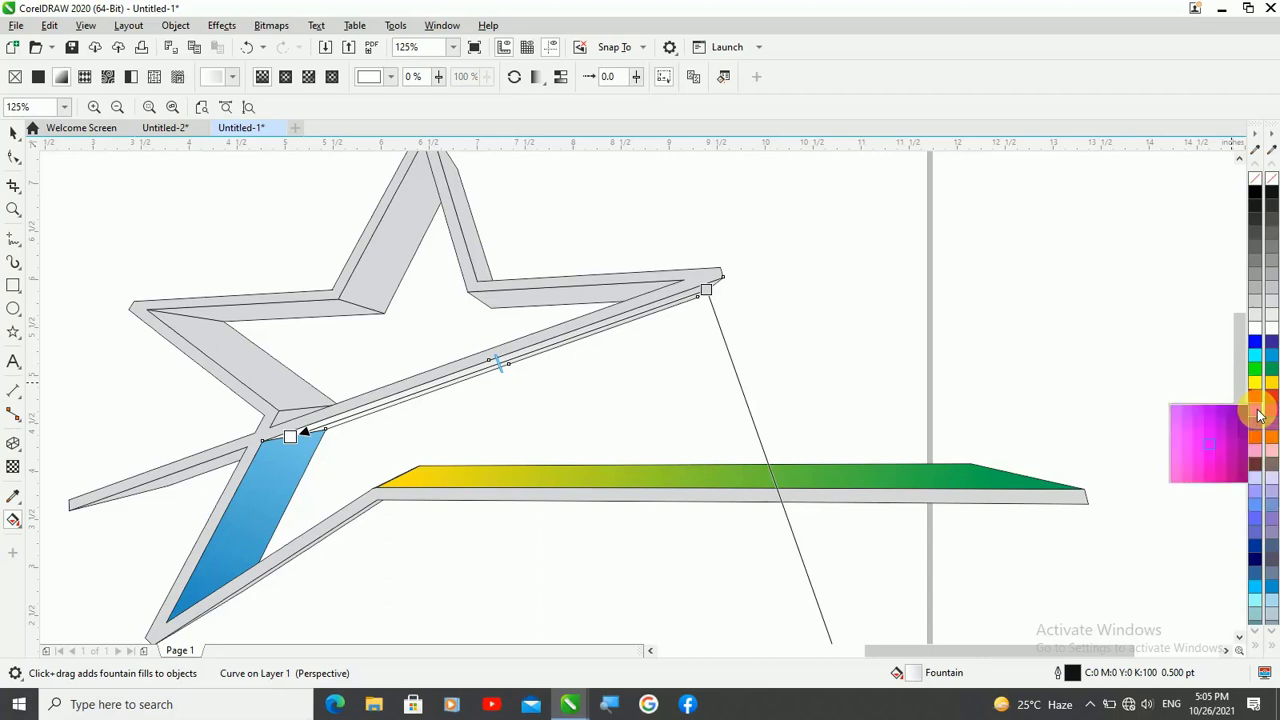
pyautogui.click(1178, 446)
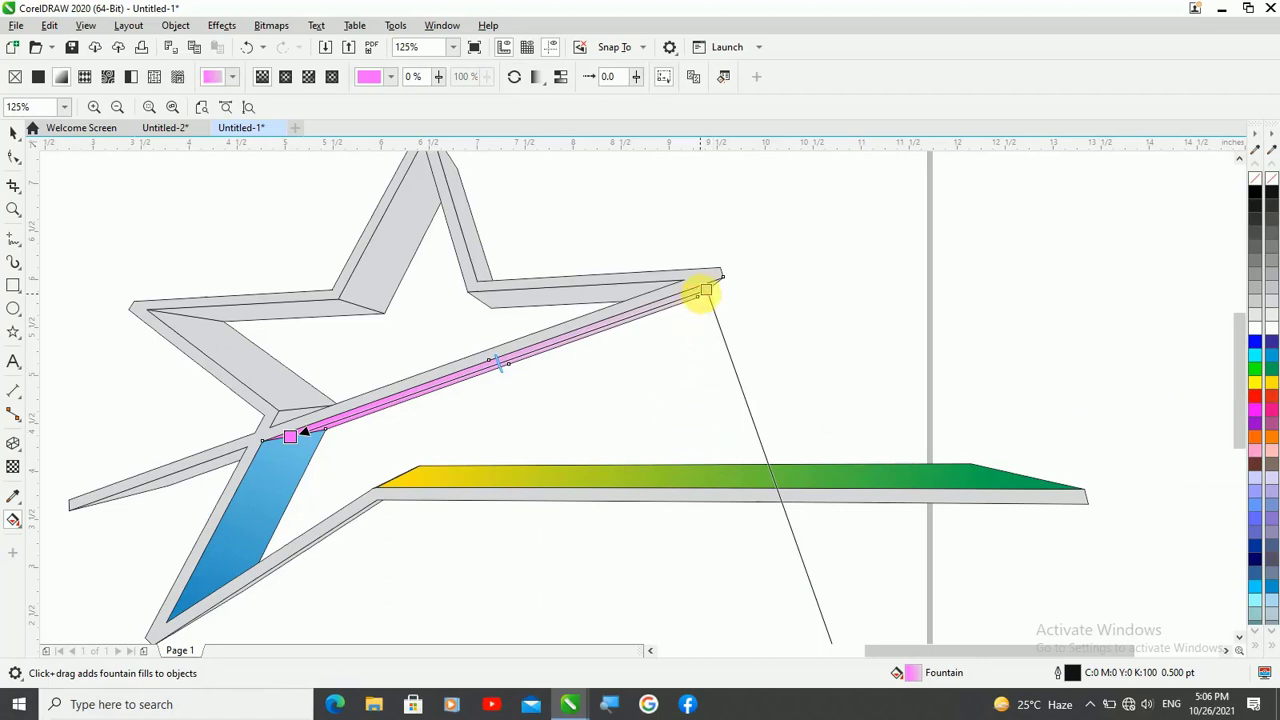
pyautogui.click(708, 295)
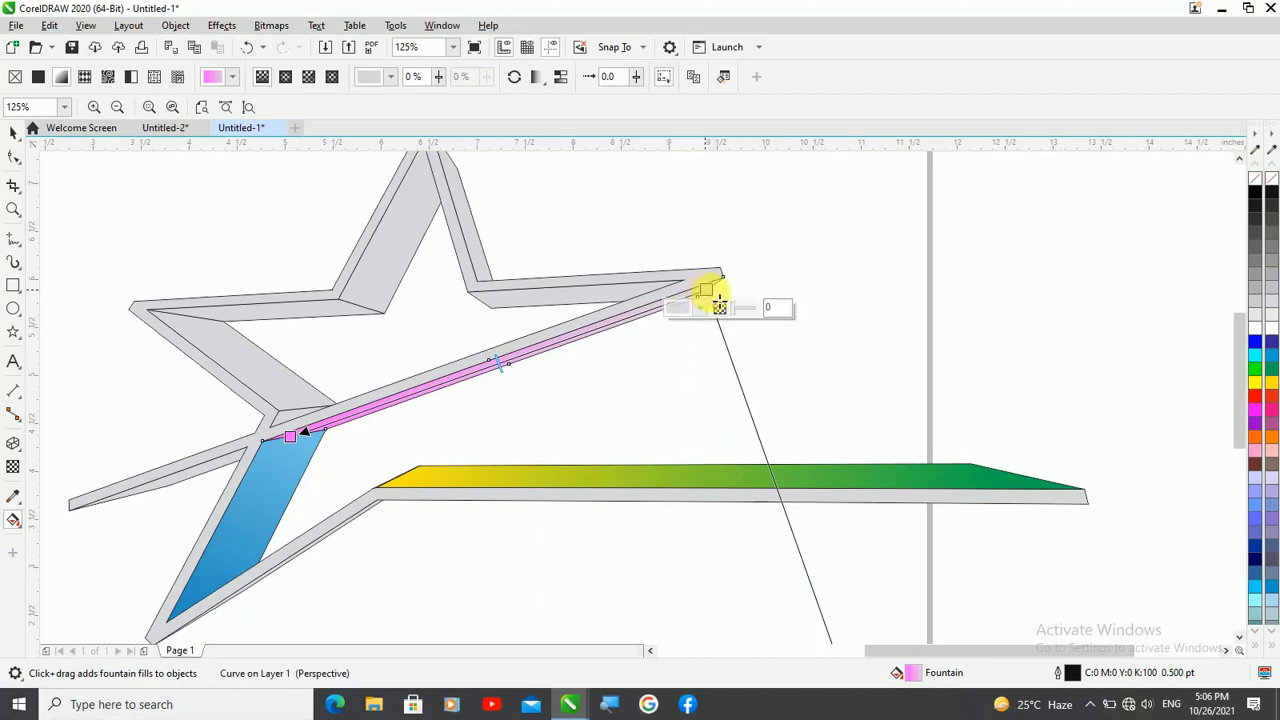
pyautogui.click(1273, 388)
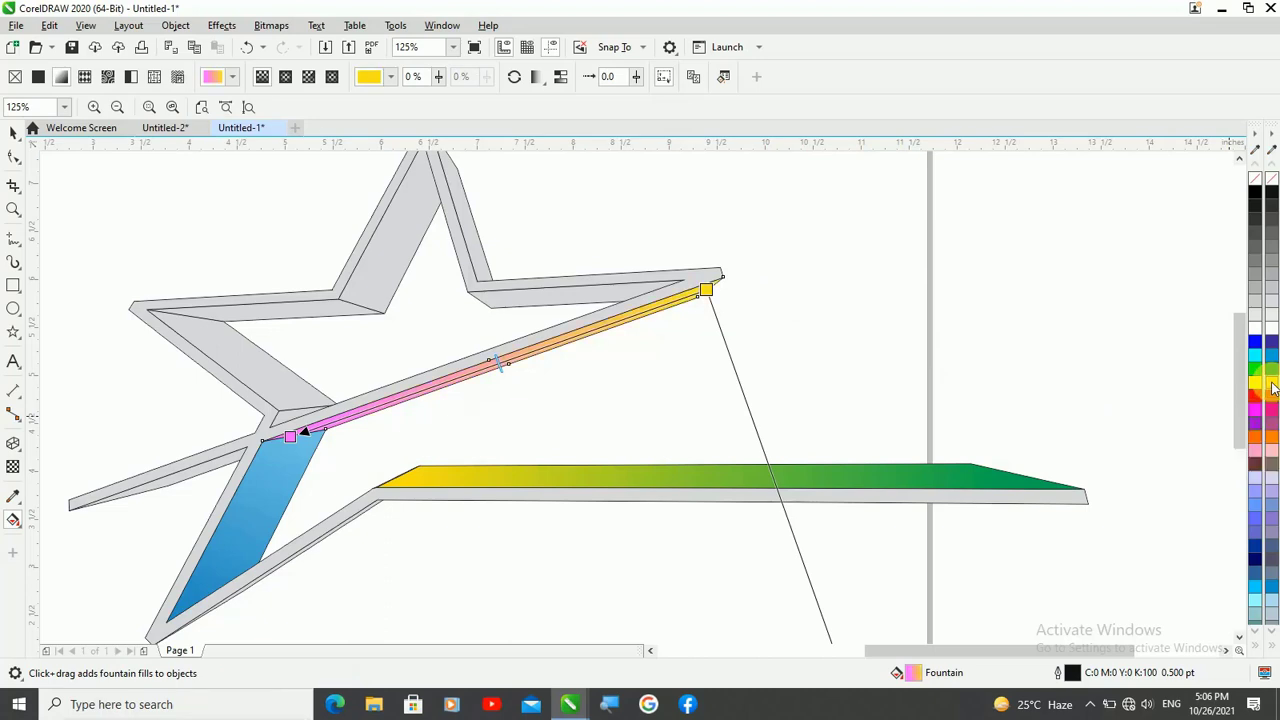
pyautogui.click(1273, 388)
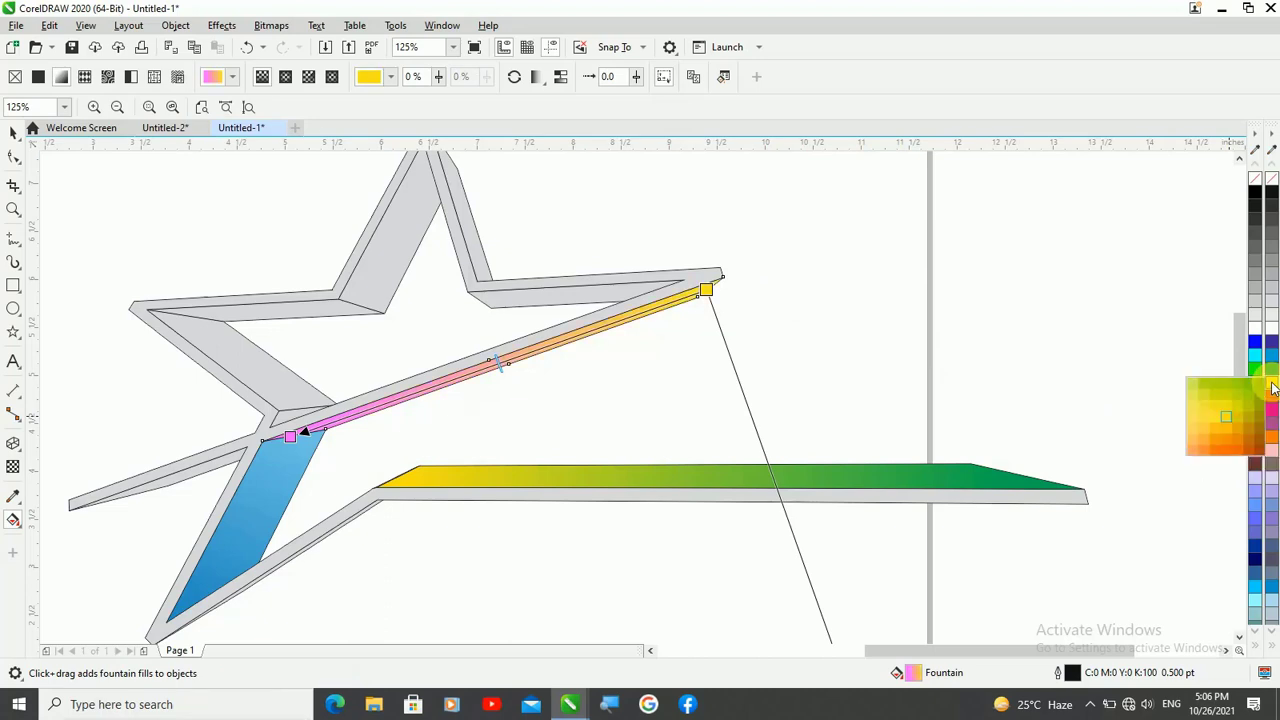
pyautogui.click(1195, 403)
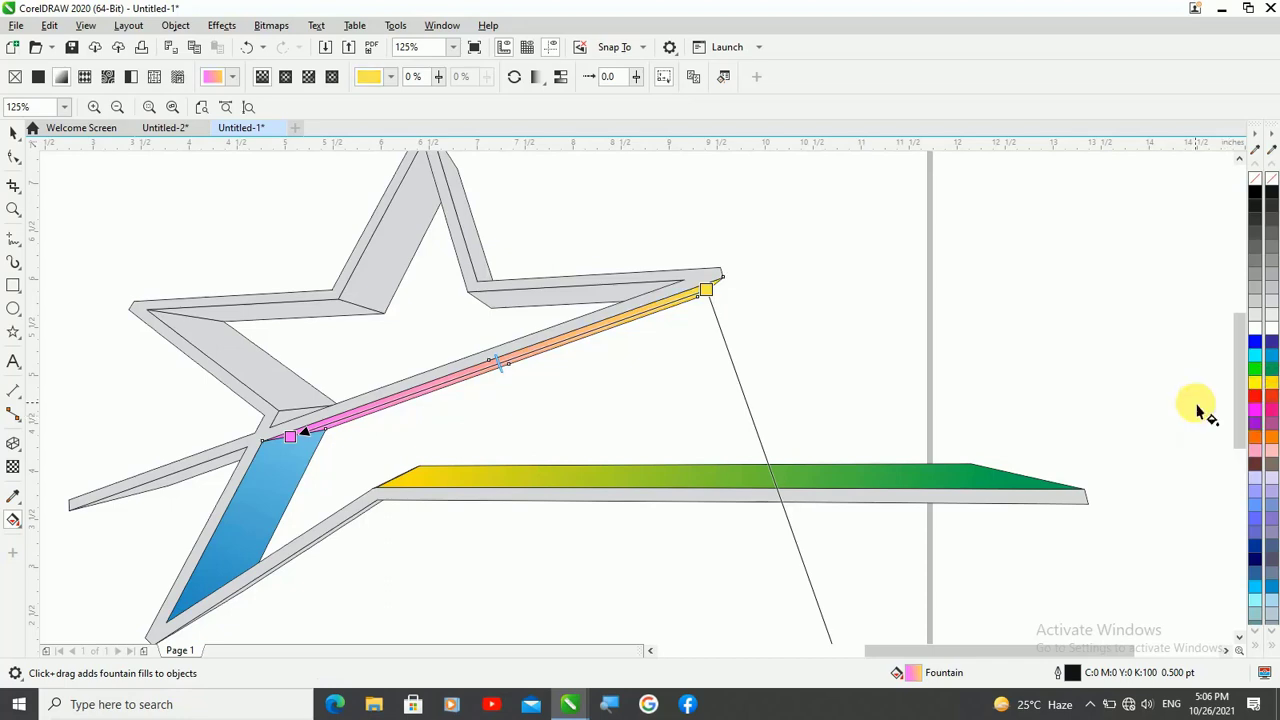
pyautogui.click(677, 398)
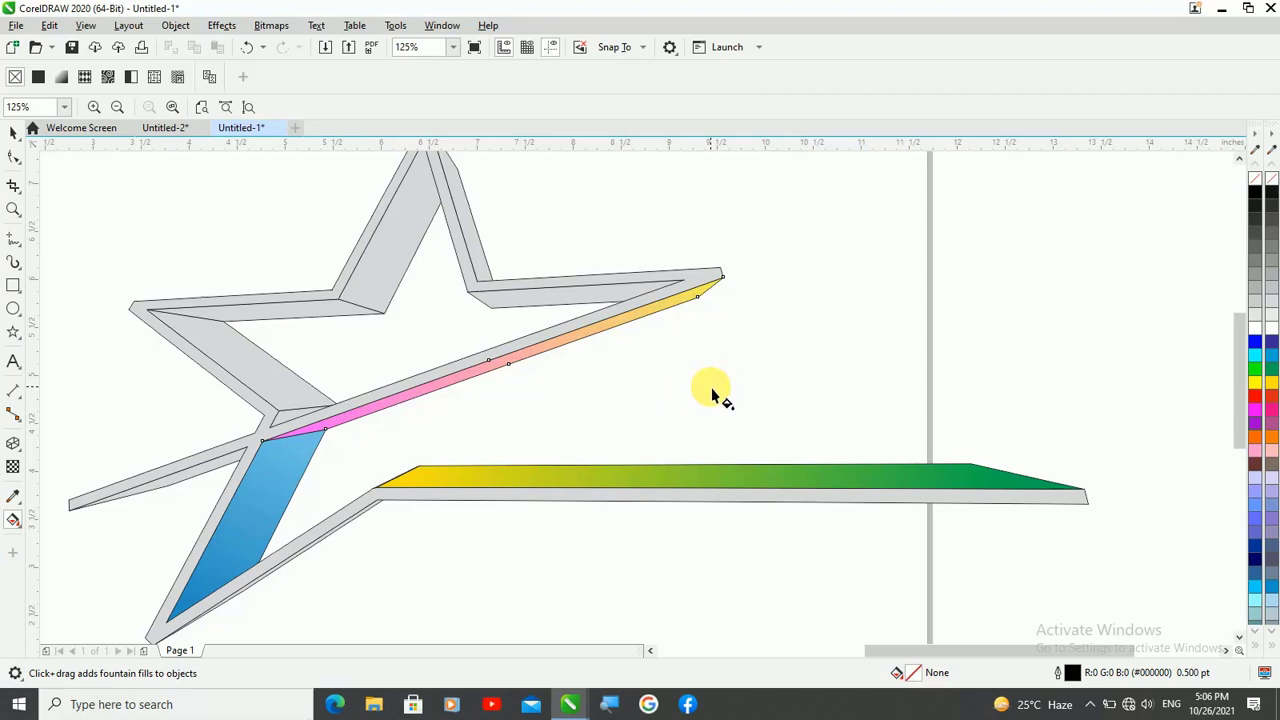
# - Apply a linear fountain fill along the inner underside face of the star's right arm, from magenta at the inner corner to coral red at the tip
pyautogui.click(518, 307)
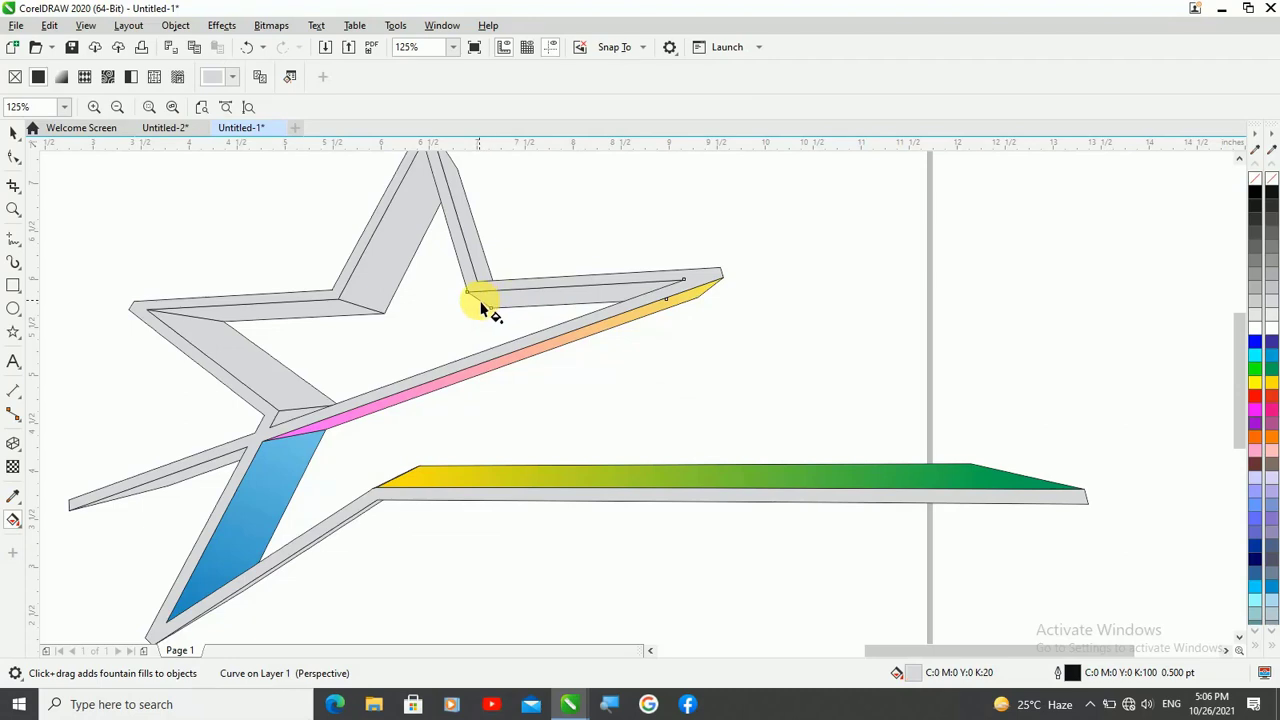
pyautogui.moveTo(481, 306); pyautogui.dragTo(685, 292)
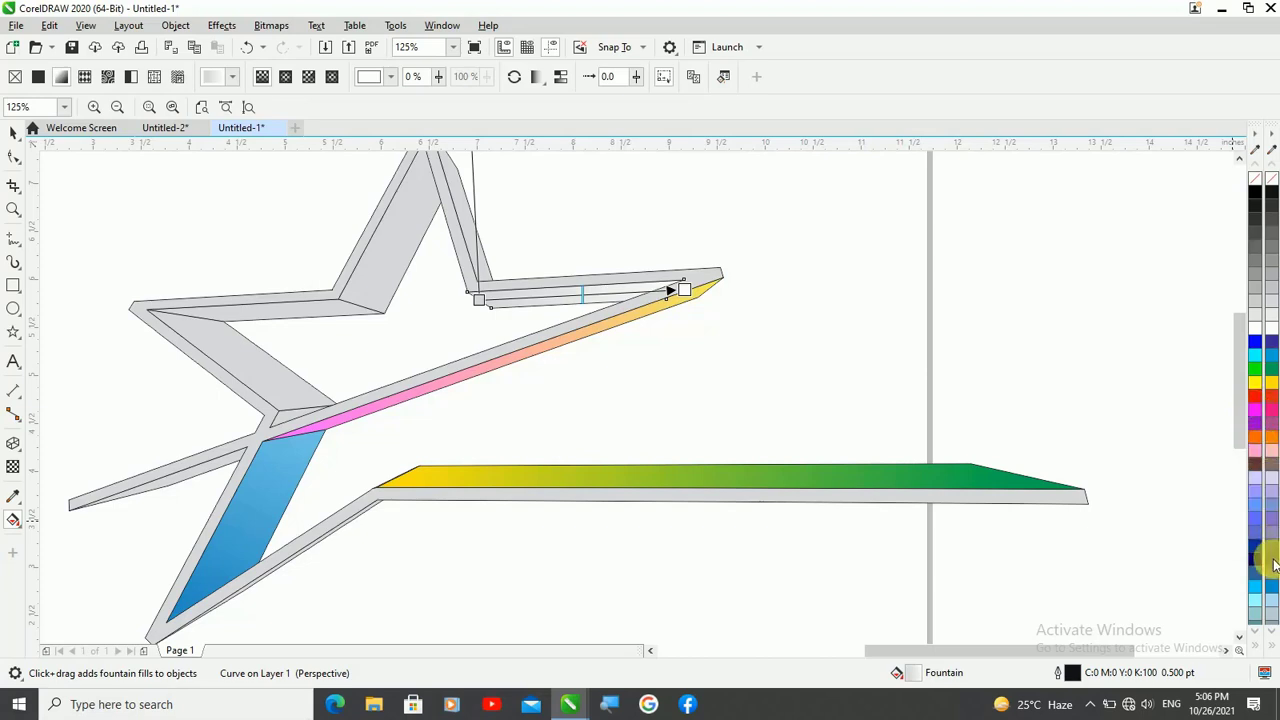
pyautogui.click(1273, 399)
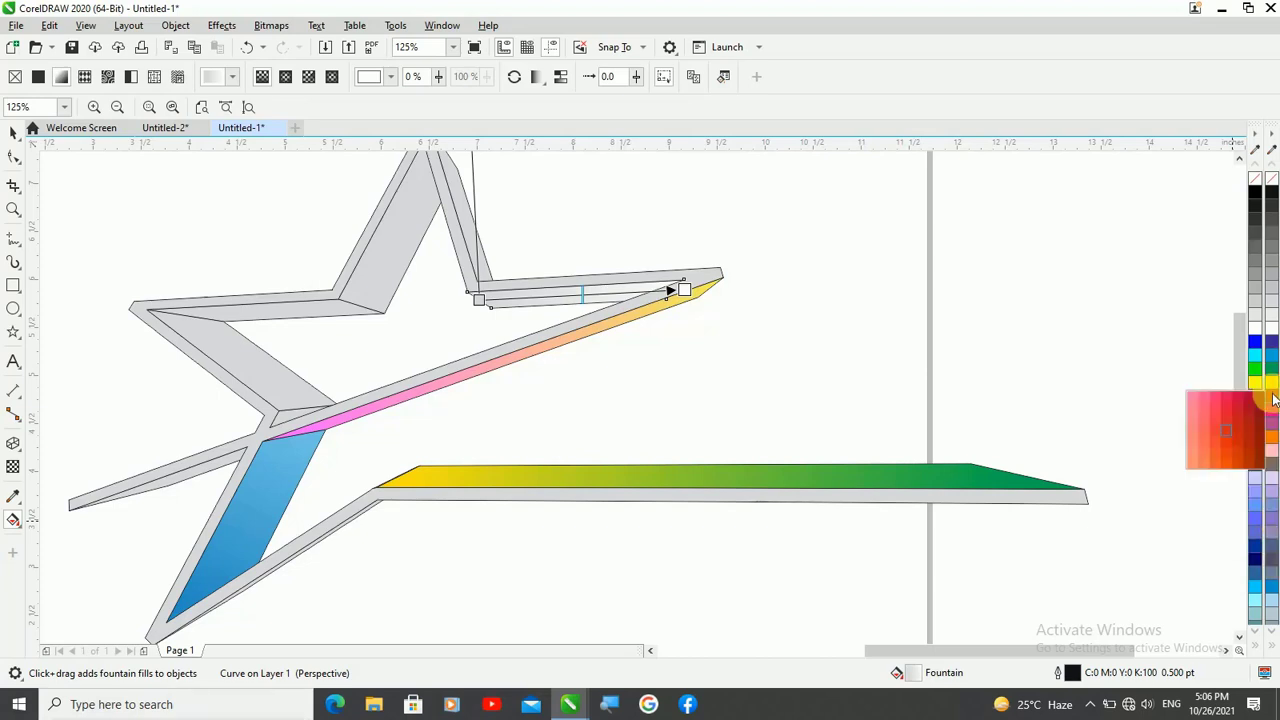
pyautogui.click(1205, 436)
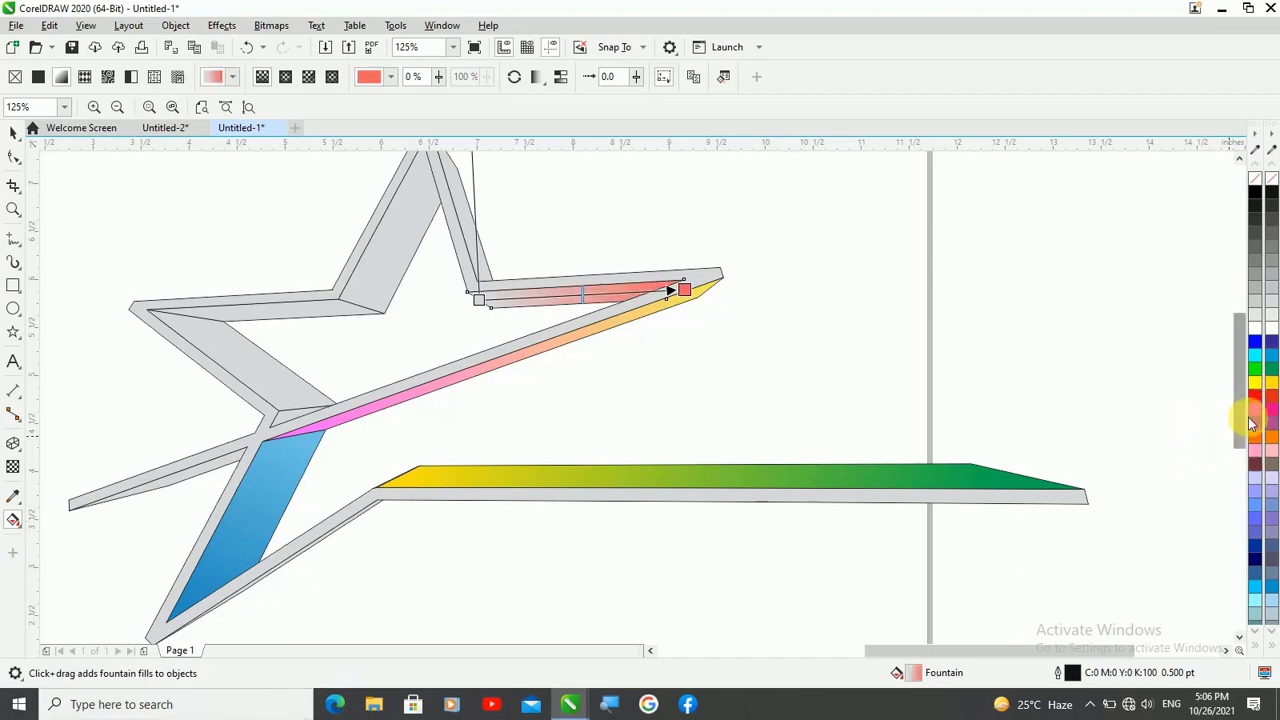
pyautogui.click(480, 302)
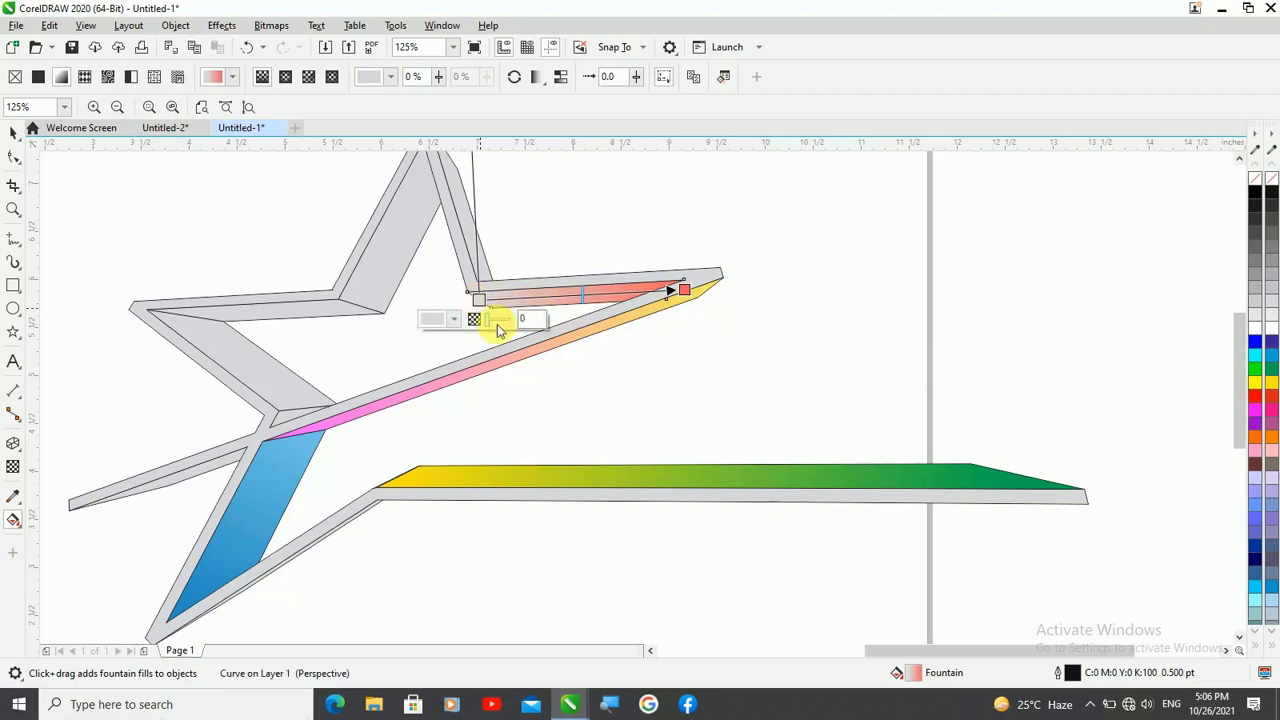
pyautogui.click(1258, 408)
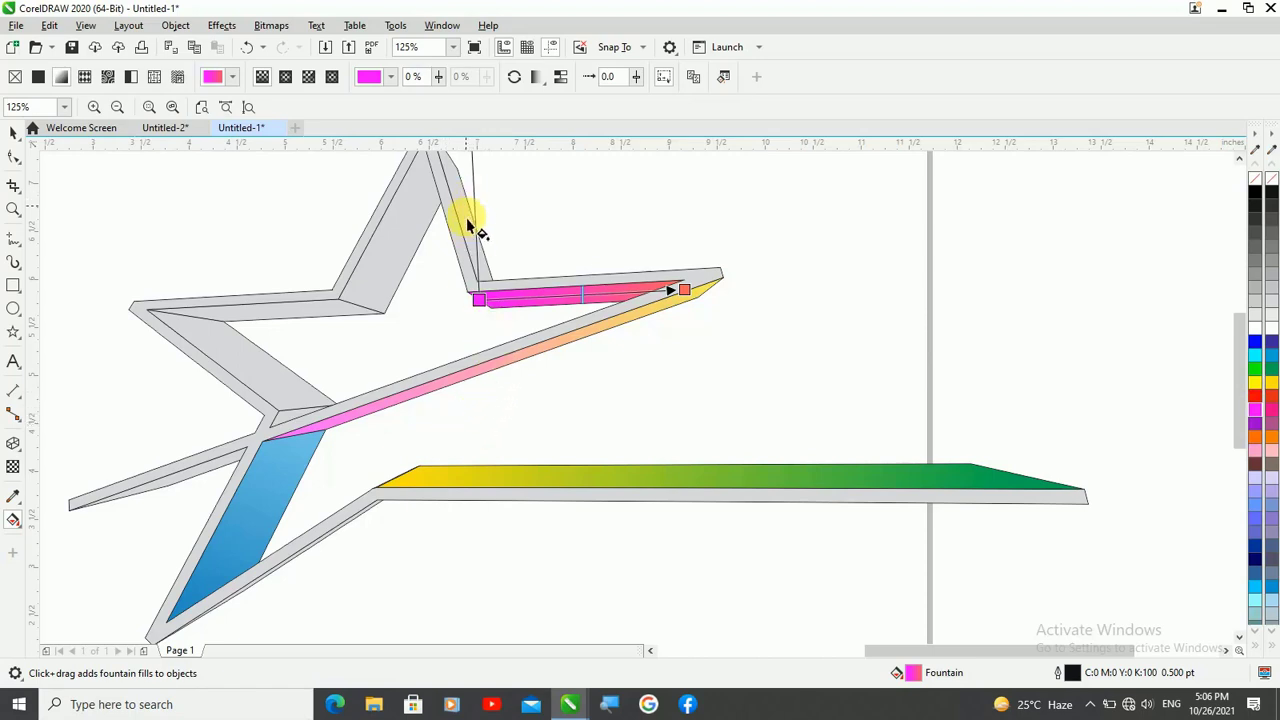
# - Apply a linear fountain fill down the outer right side face of the star's top point, from light orange at the peak to green at the base
pyautogui.scroll(-2, 466, 280)
pyautogui.scroll(2, 471, 277)
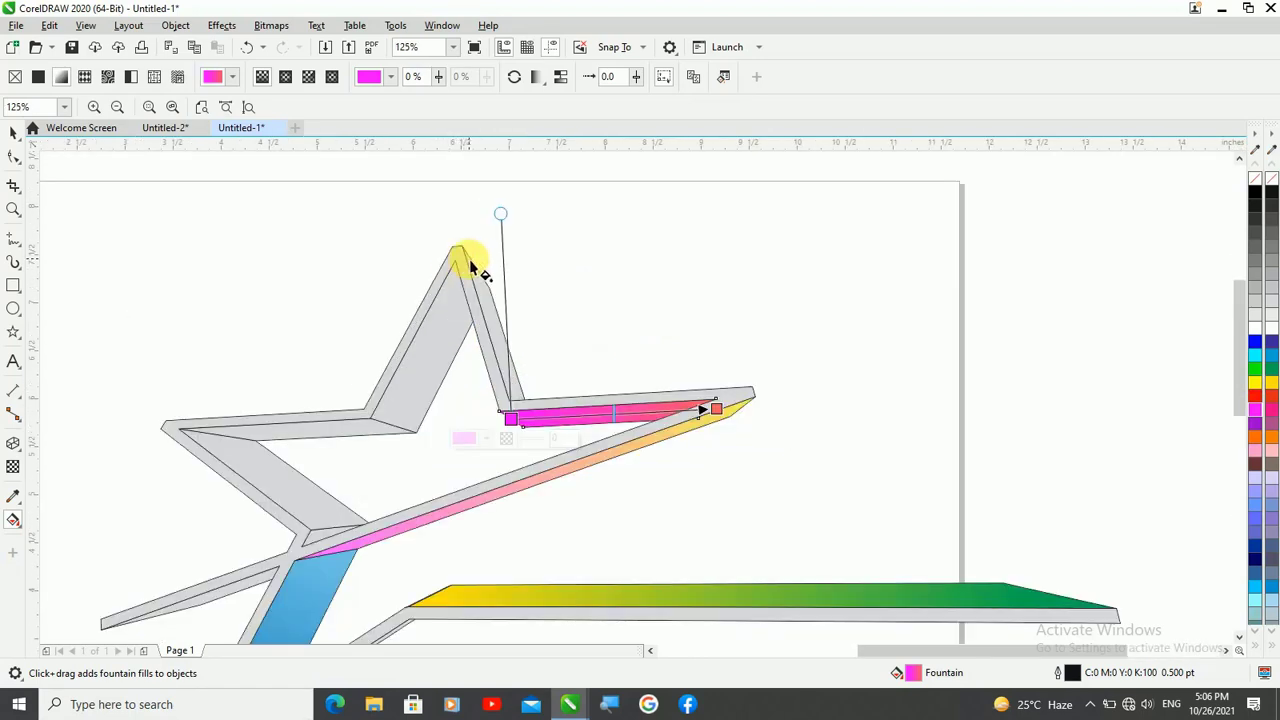
pyautogui.click(477, 270)
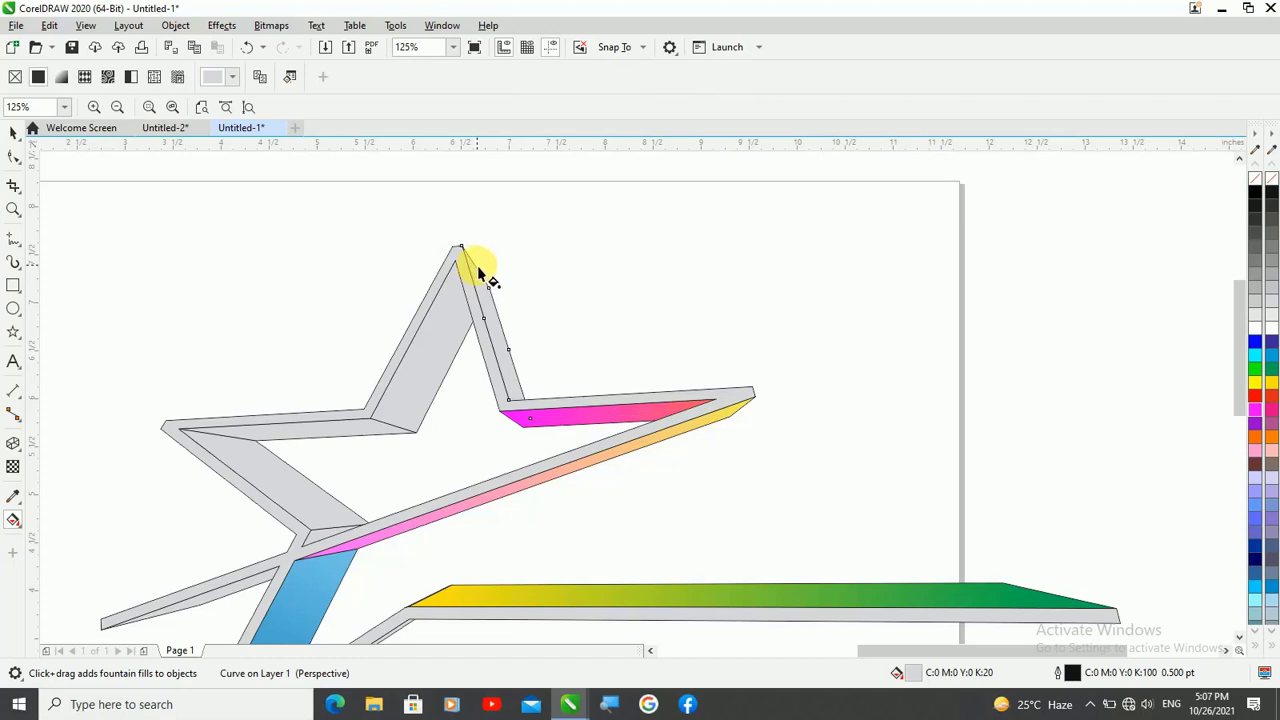
pyautogui.moveTo(477, 270); pyautogui.dragTo(532, 436)
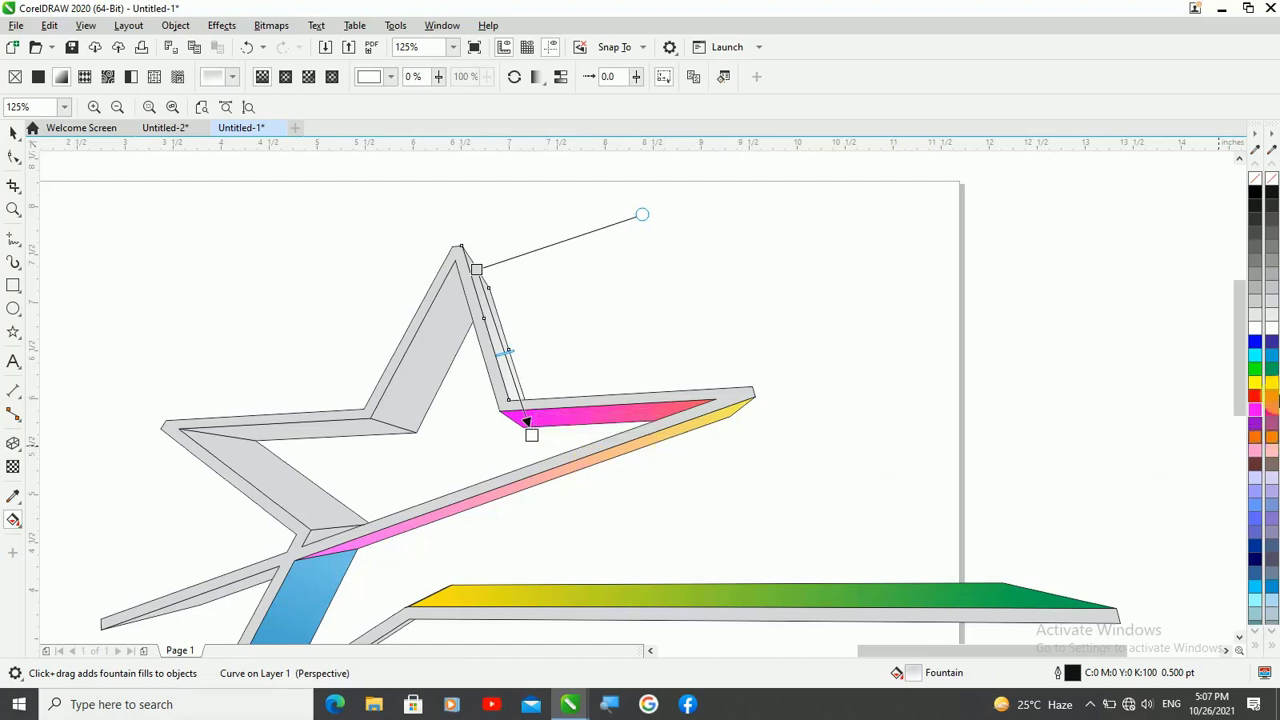
pyautogui.click(1274, 522)
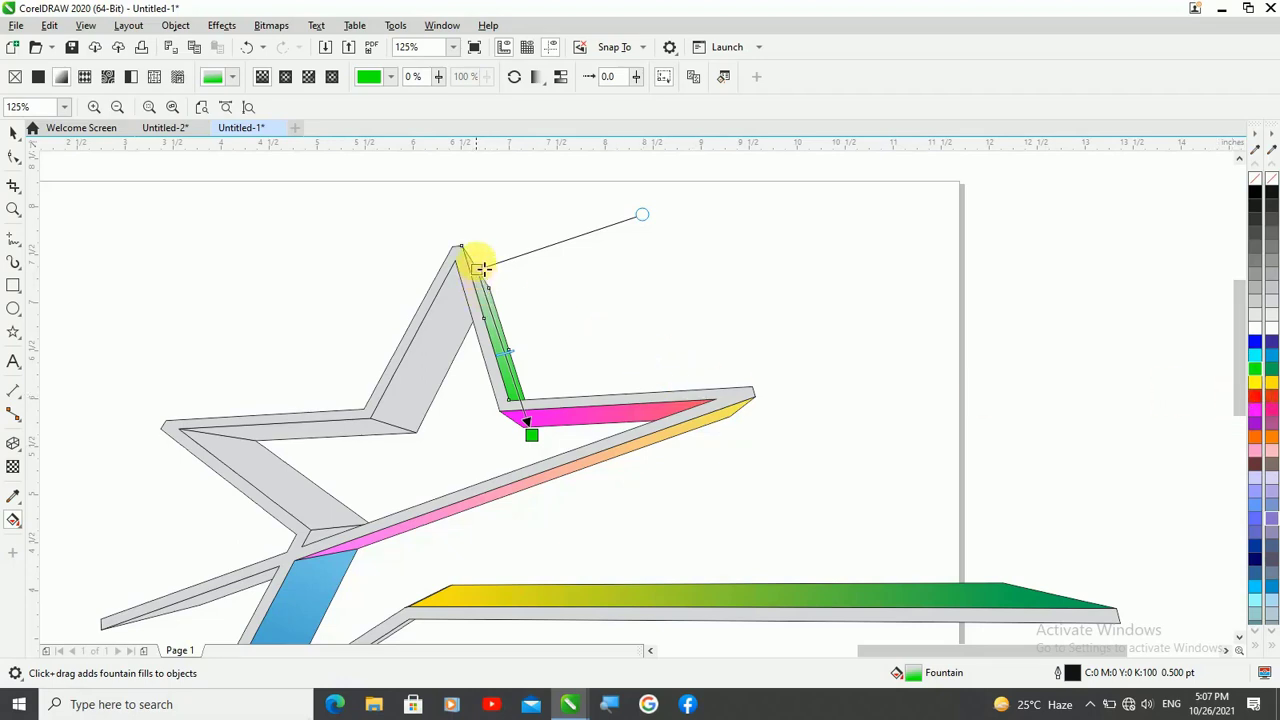
pyautogui.moveTo(482, 268); pyautogui.dragTo(480, 258)
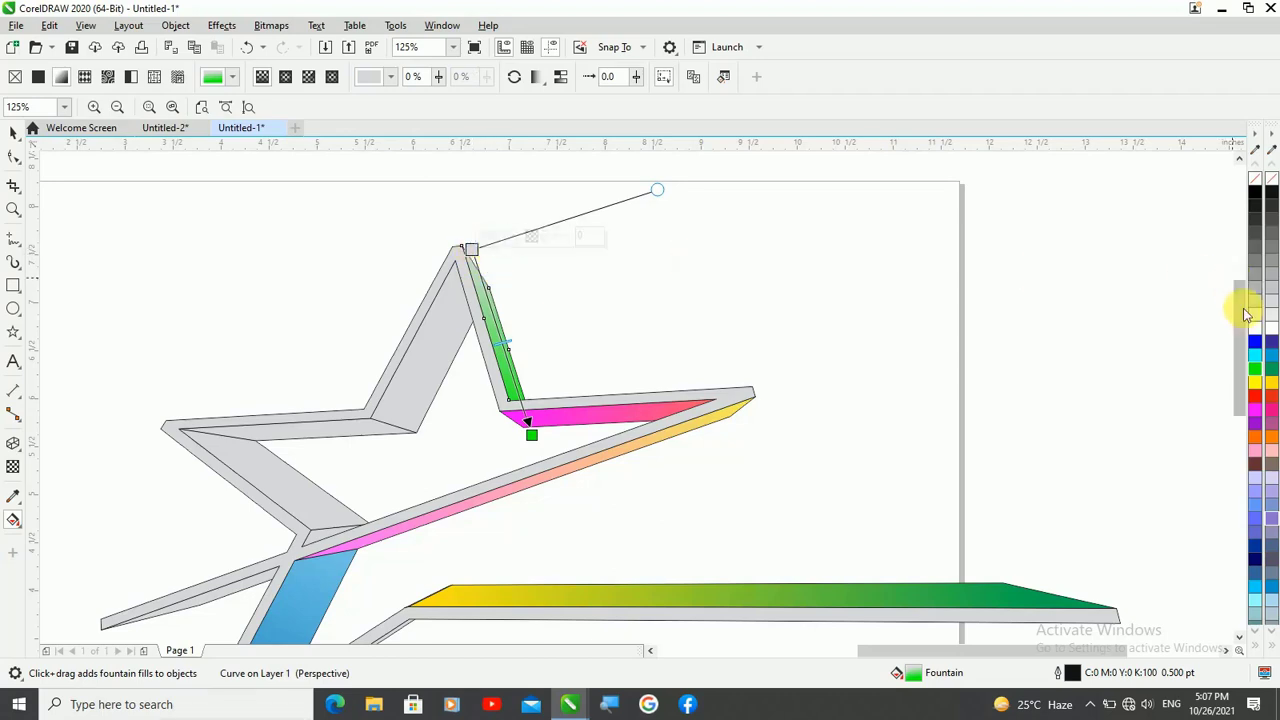
pyautogui.click(1259, 399)
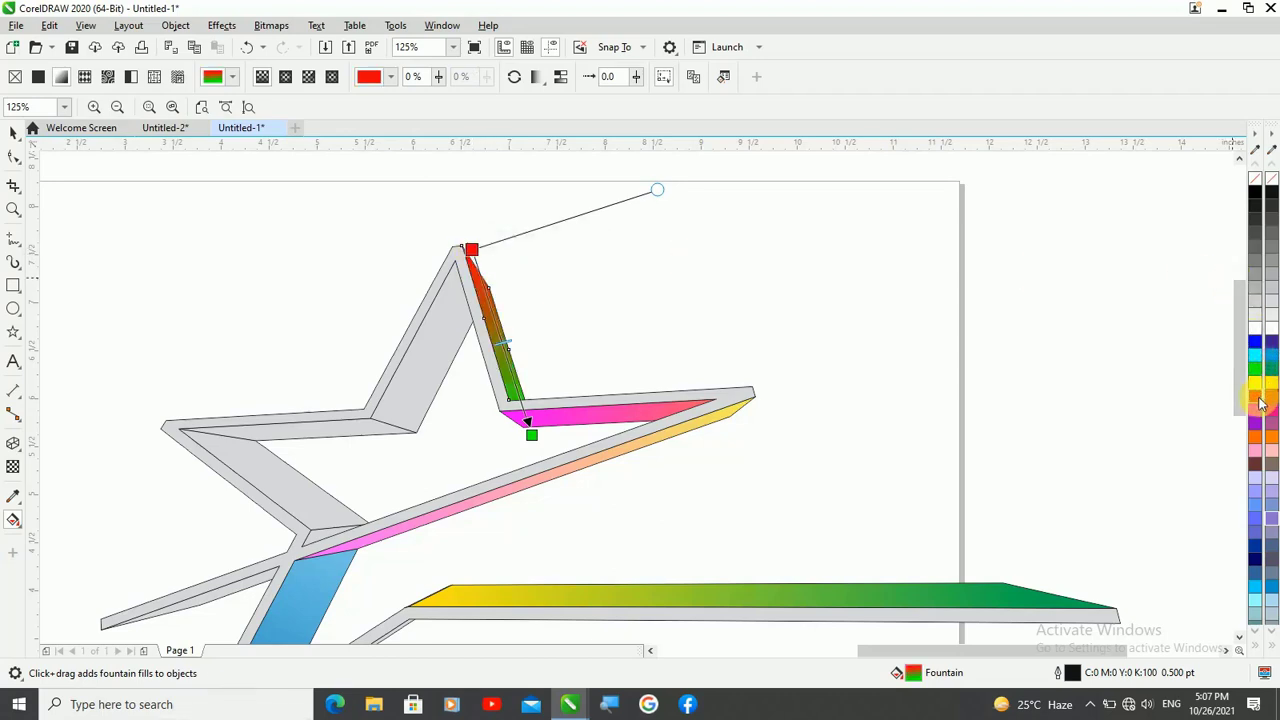
pyautogui.click(1260, 403)
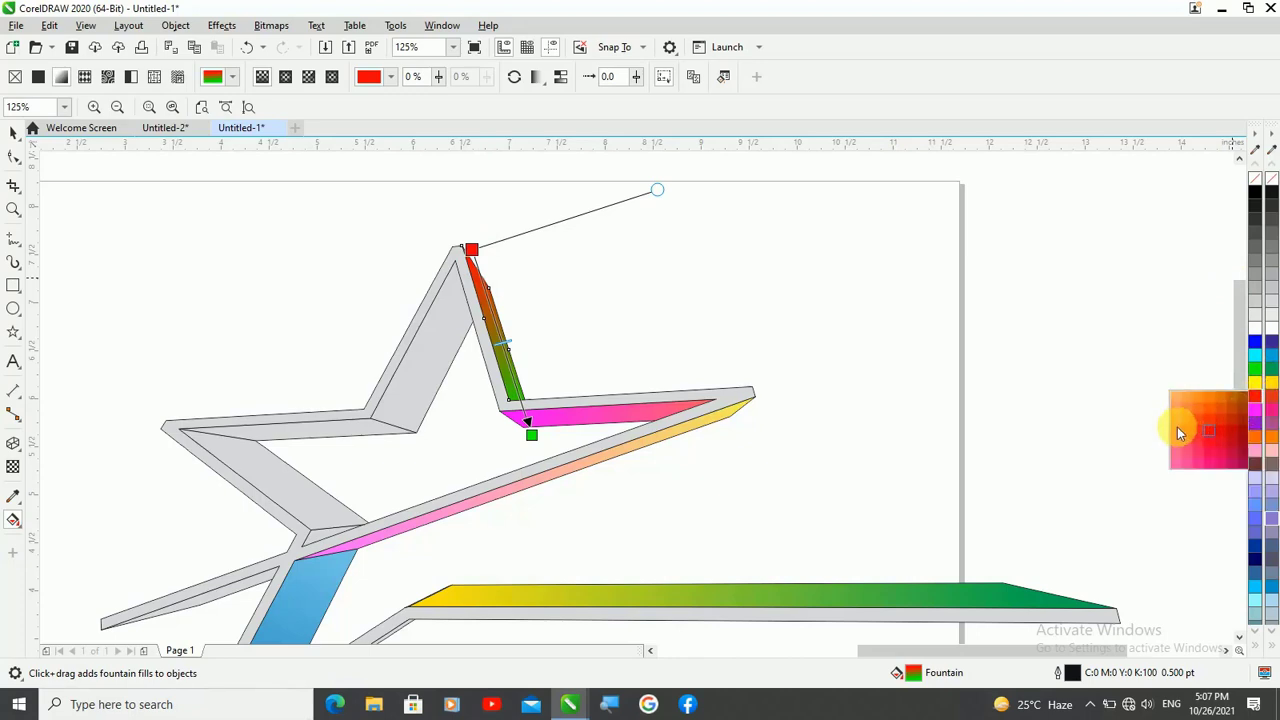
pyautogui.click(1175, 424)
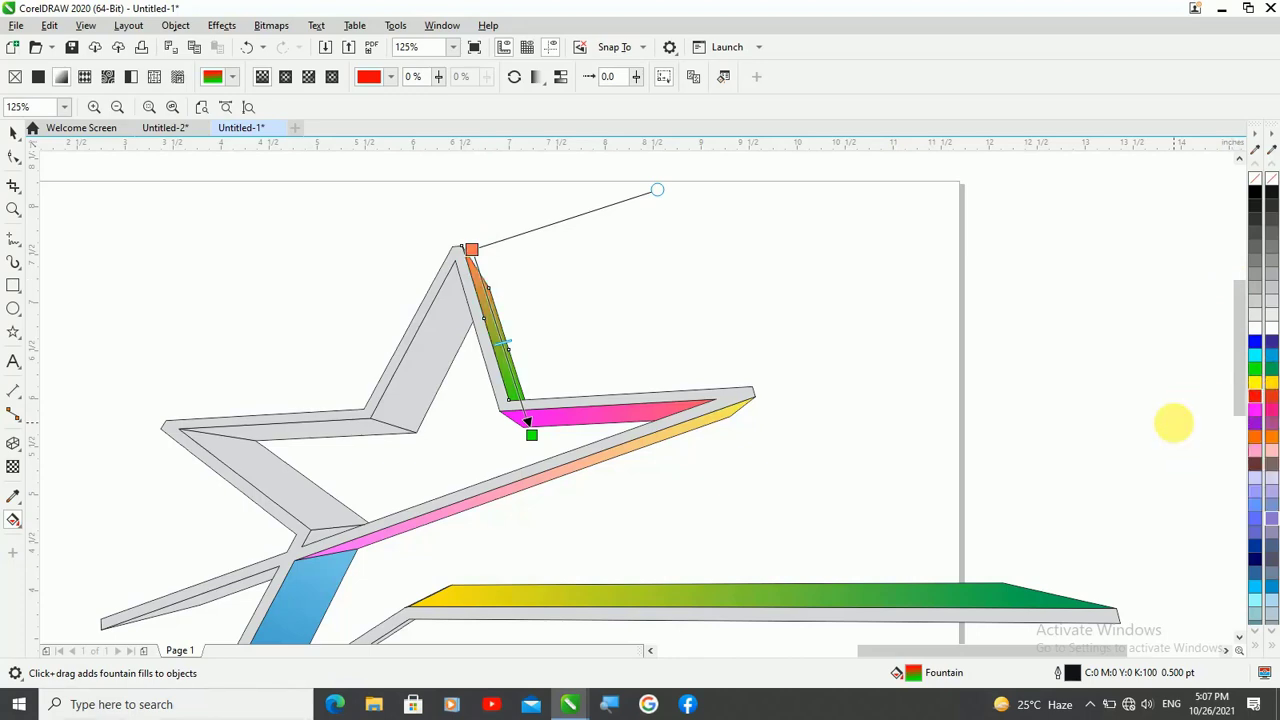
pyautogui.click(330, 350)
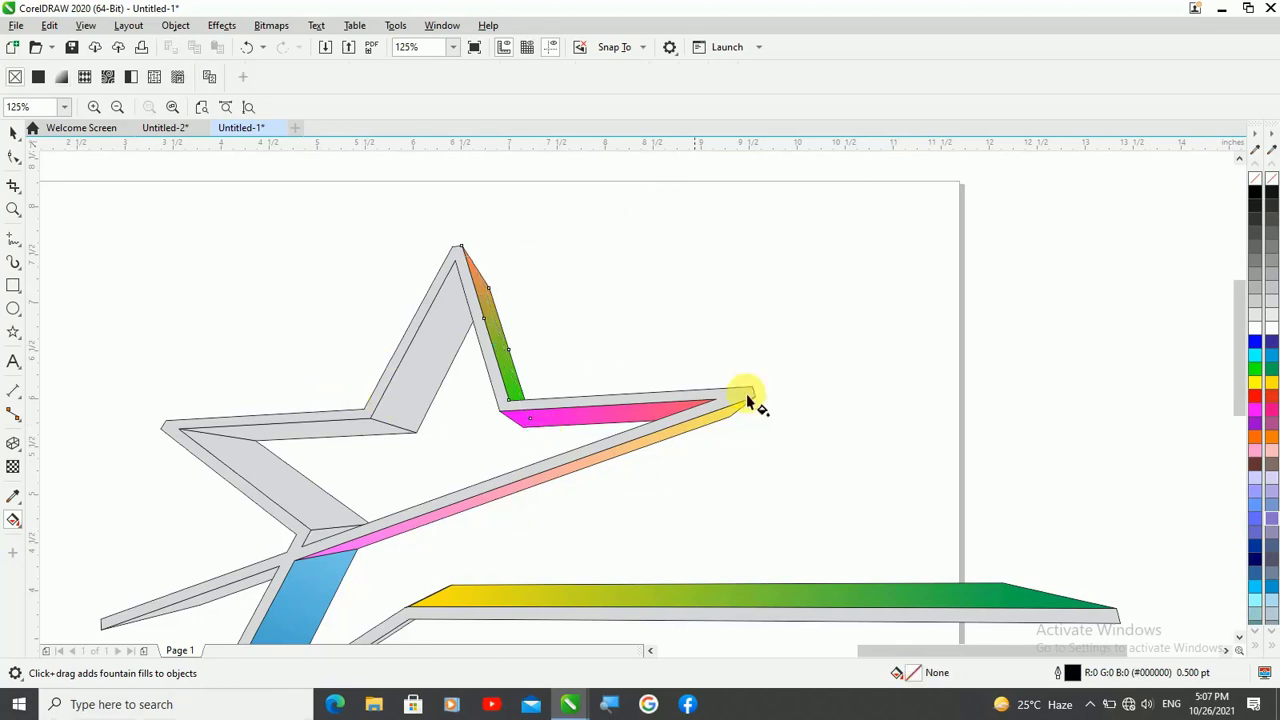
# - Apply a linear fountain fill down the wide inner face of the star's top point, from light coral red at the peak to green at the base
pyautogui.click(447, 320)
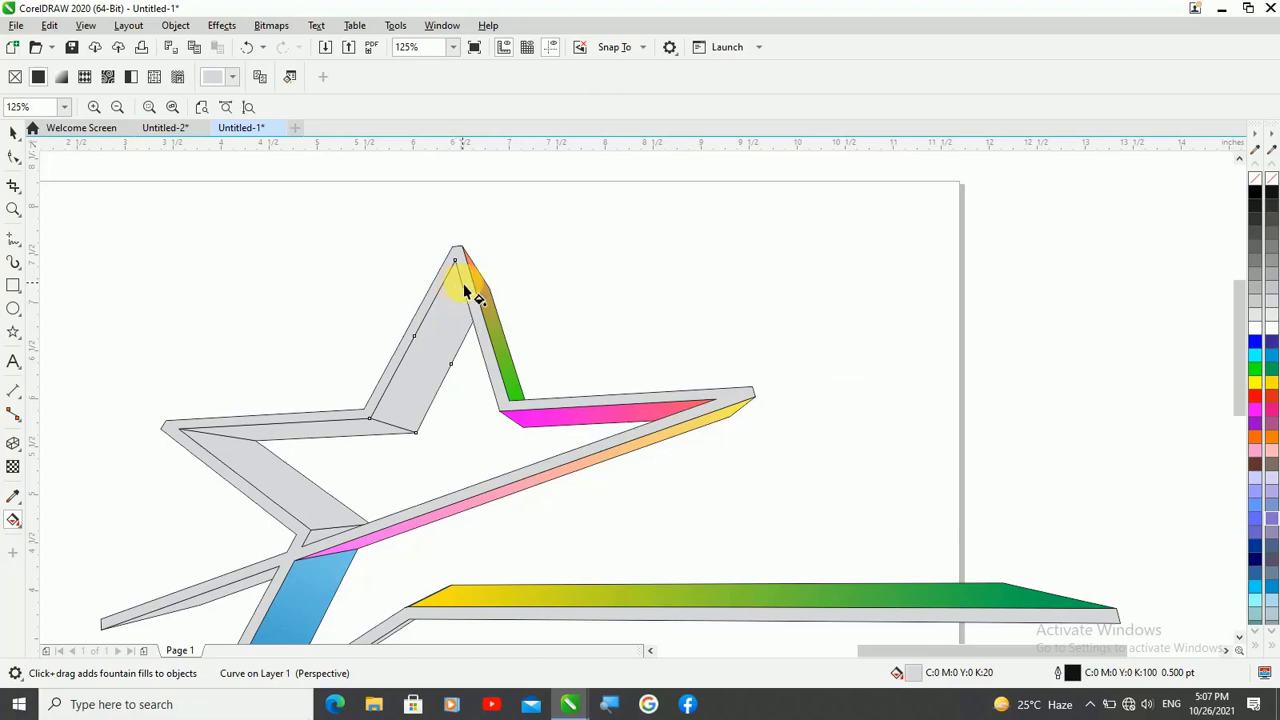
pyautogui.moveTo(462, 290); pyautogui.dragTo(386, 449)
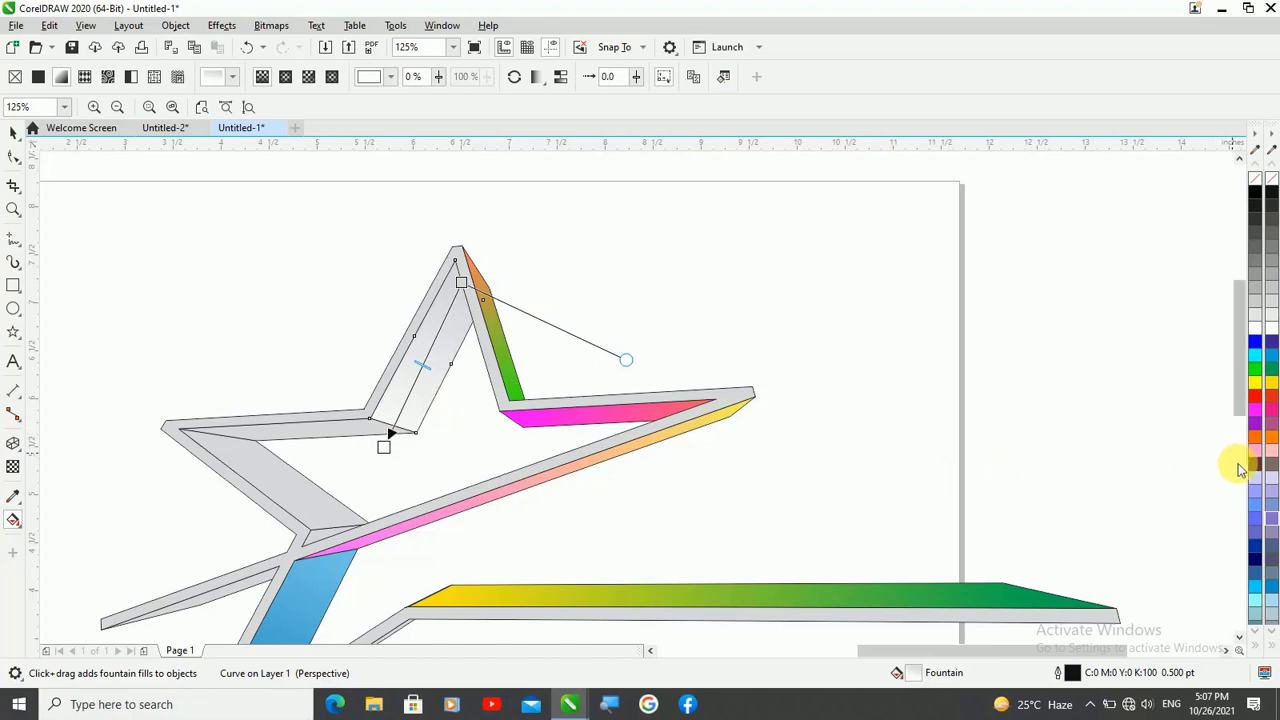
pyautogui.click(1268, 369)
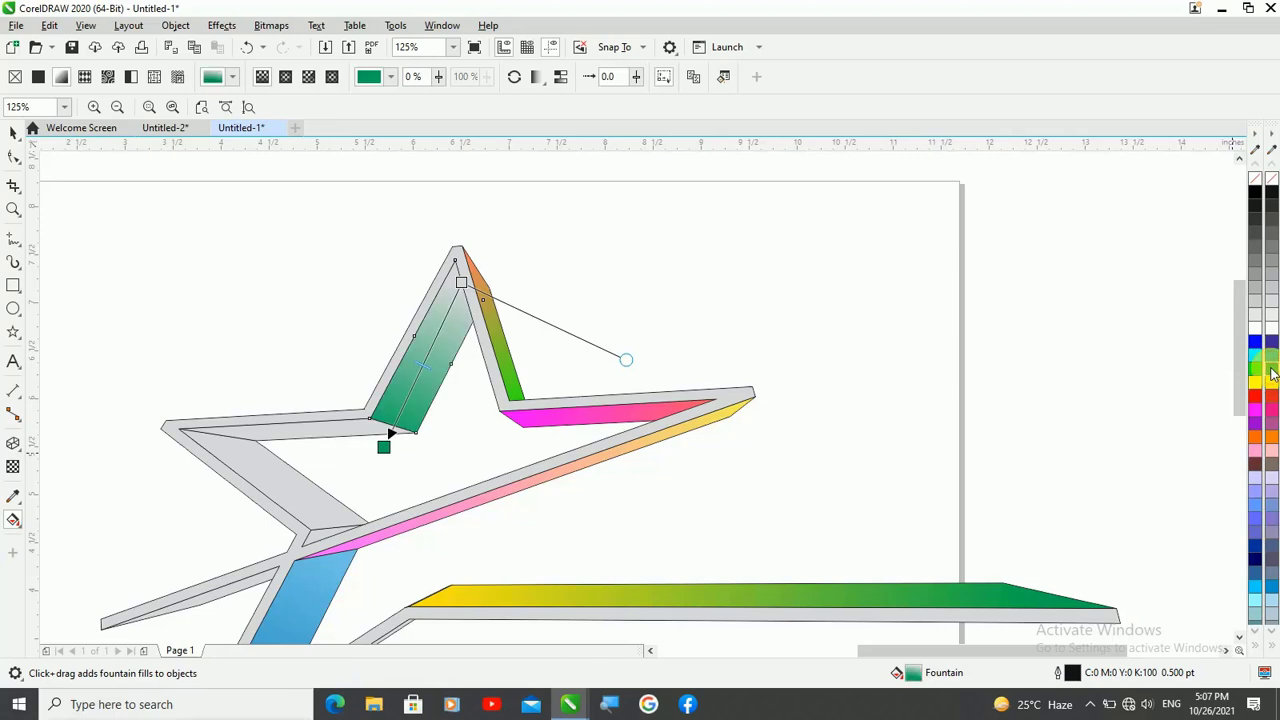
pyautogui.click(463, 287)
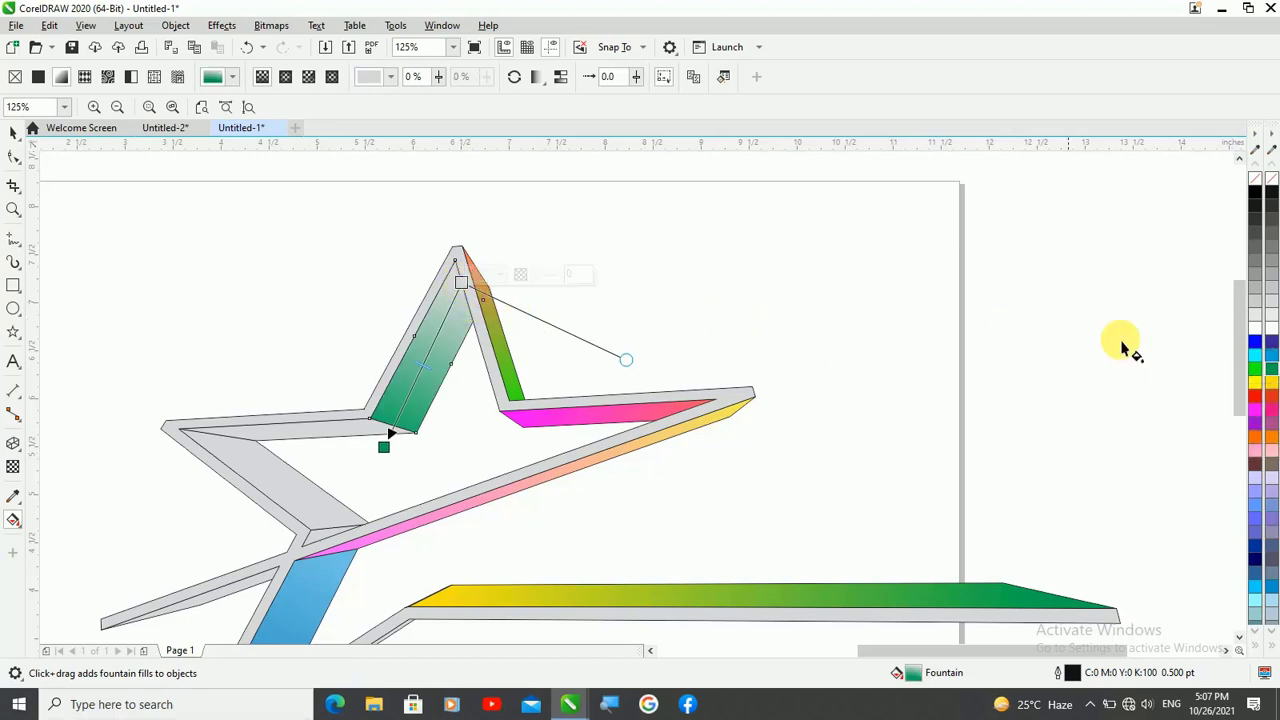
pyautogui.click(1273, 400)
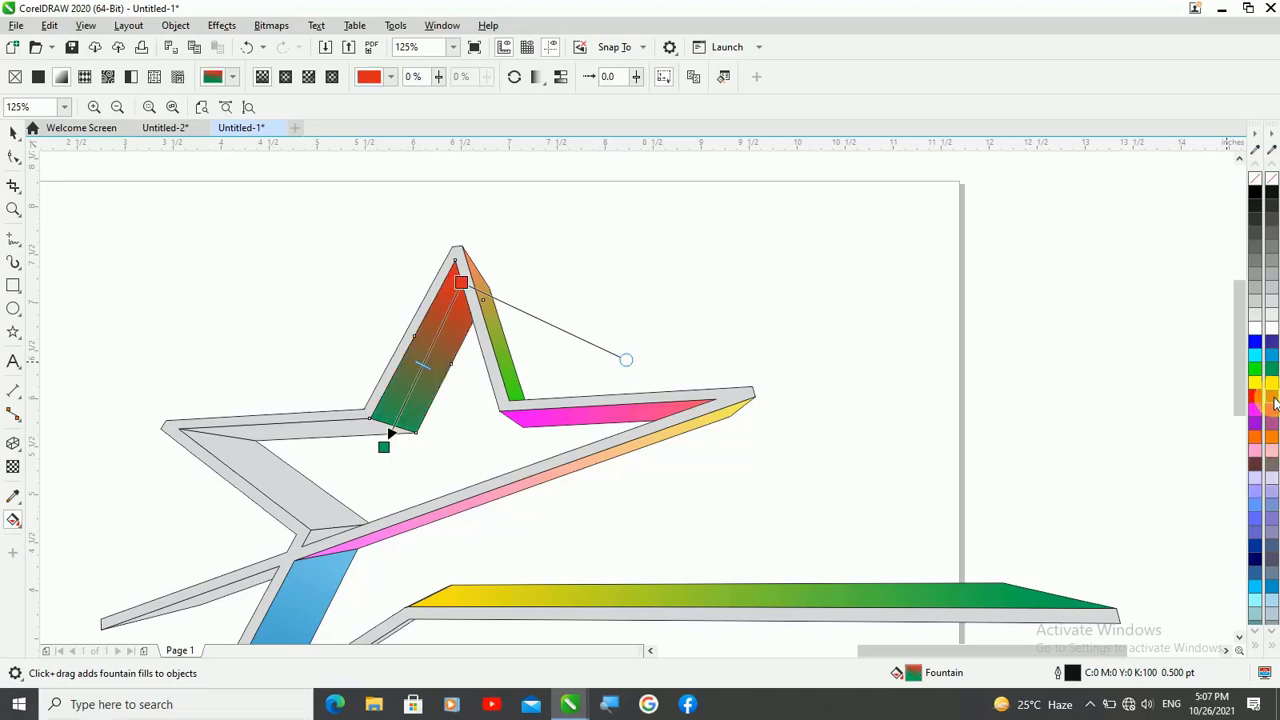
pyautogui.click(1273, 400)
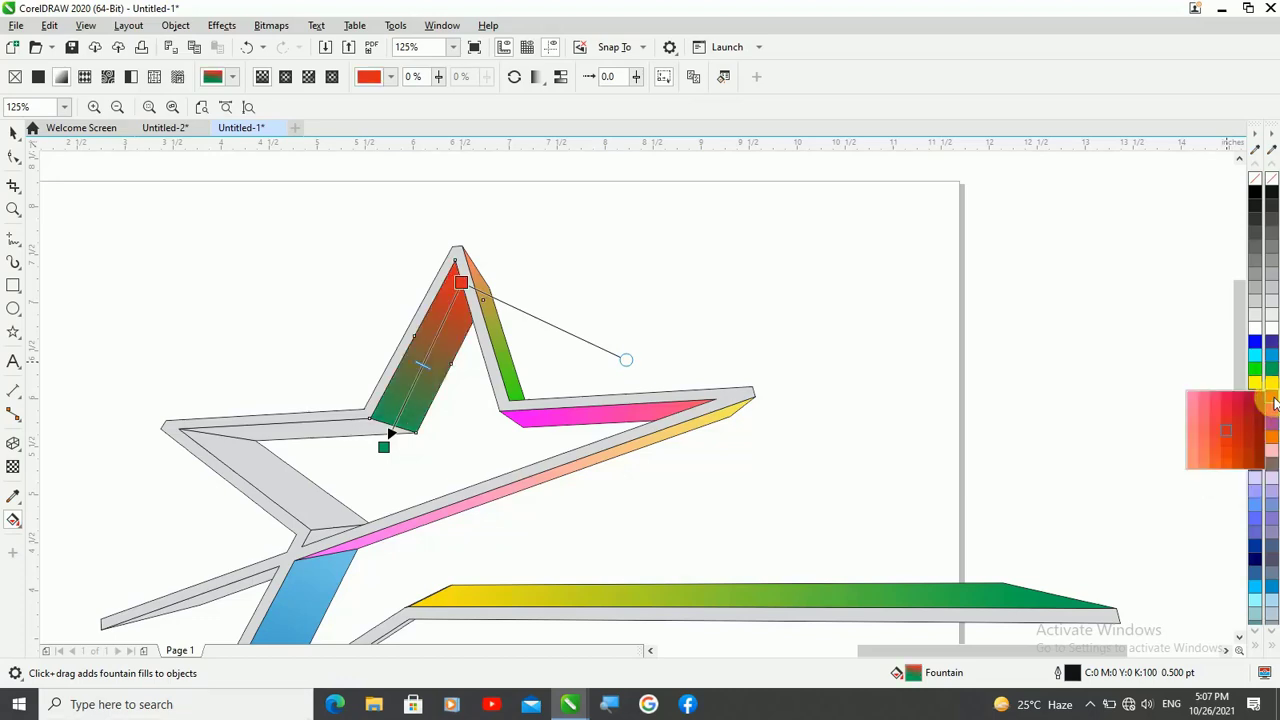
pyautogui.click(1194, 409)
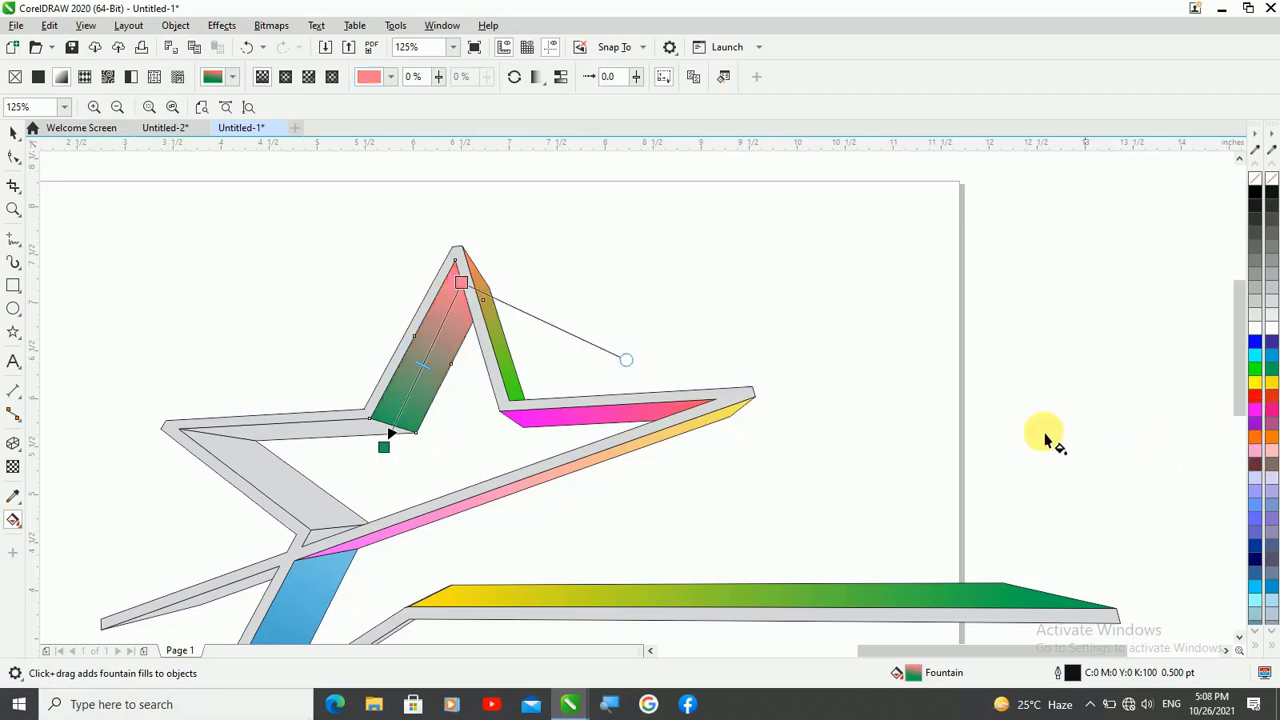
pyautogui.click(329, 305)
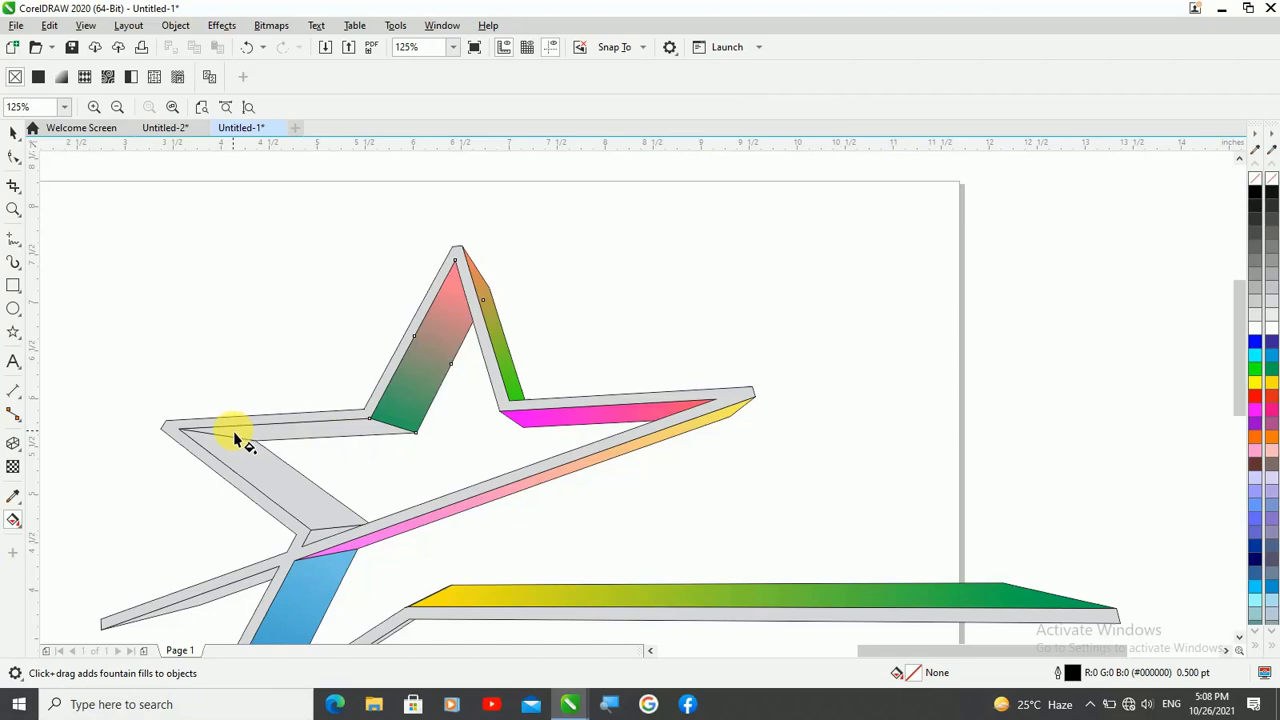
# - Apply a linear fountain fill along the upper inner face of the star's left arm, from red at the tip to soft yellow at the inner corner
pyautogui.moveTo(237, 432); pyautogui.dragTo(450, 426)
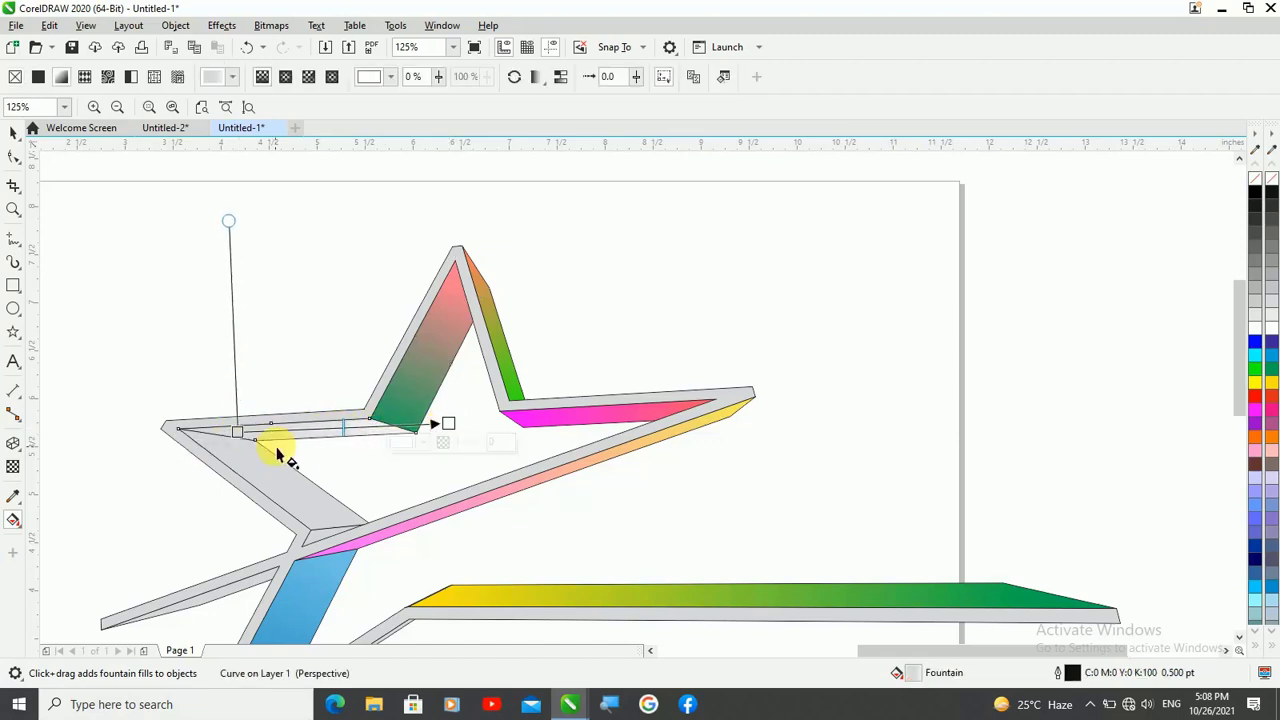
pyautogui.moveTo(245, 437); pyautogui.dragTo(228, 444)
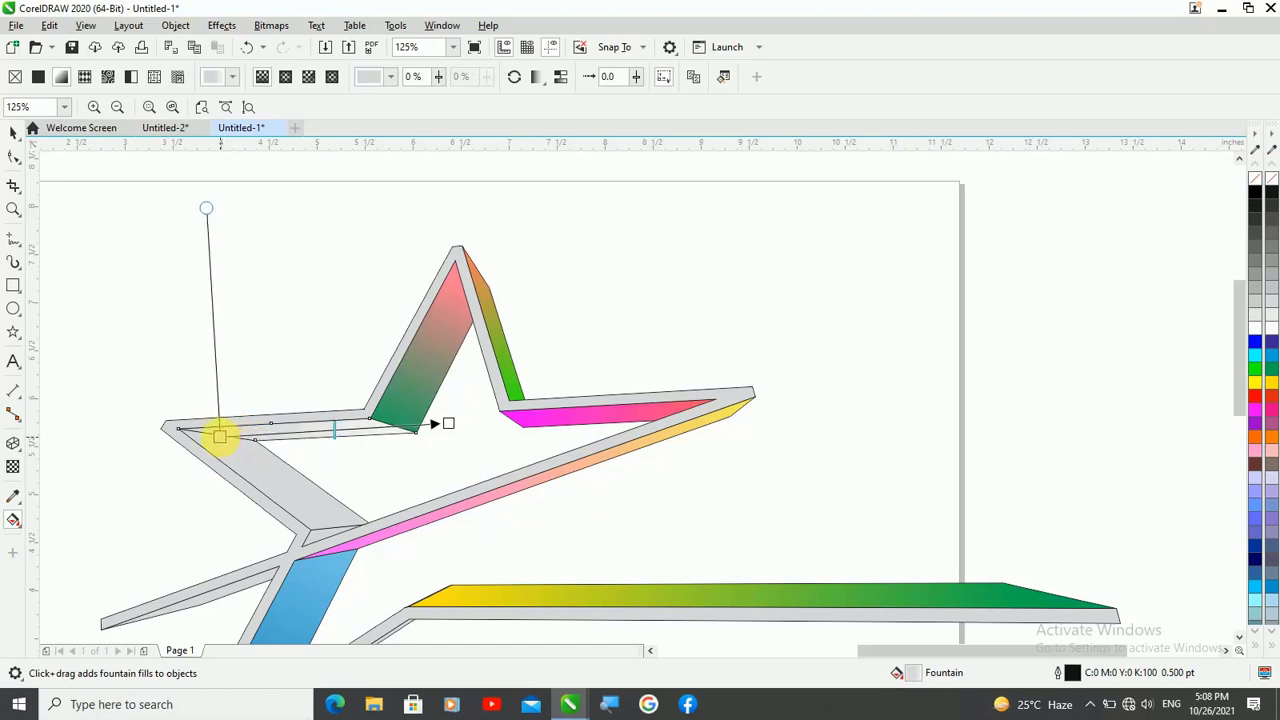
pyautogui.click(451, 425)
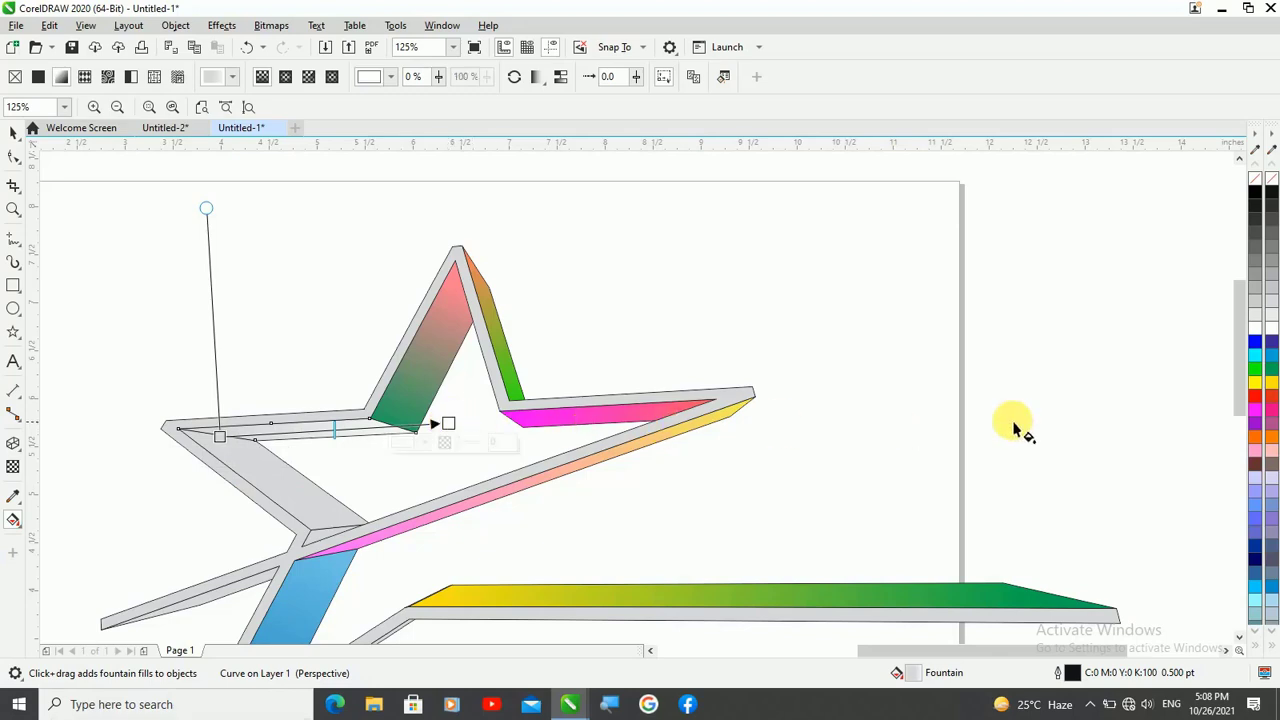
pyautogui.click(1274, 389)
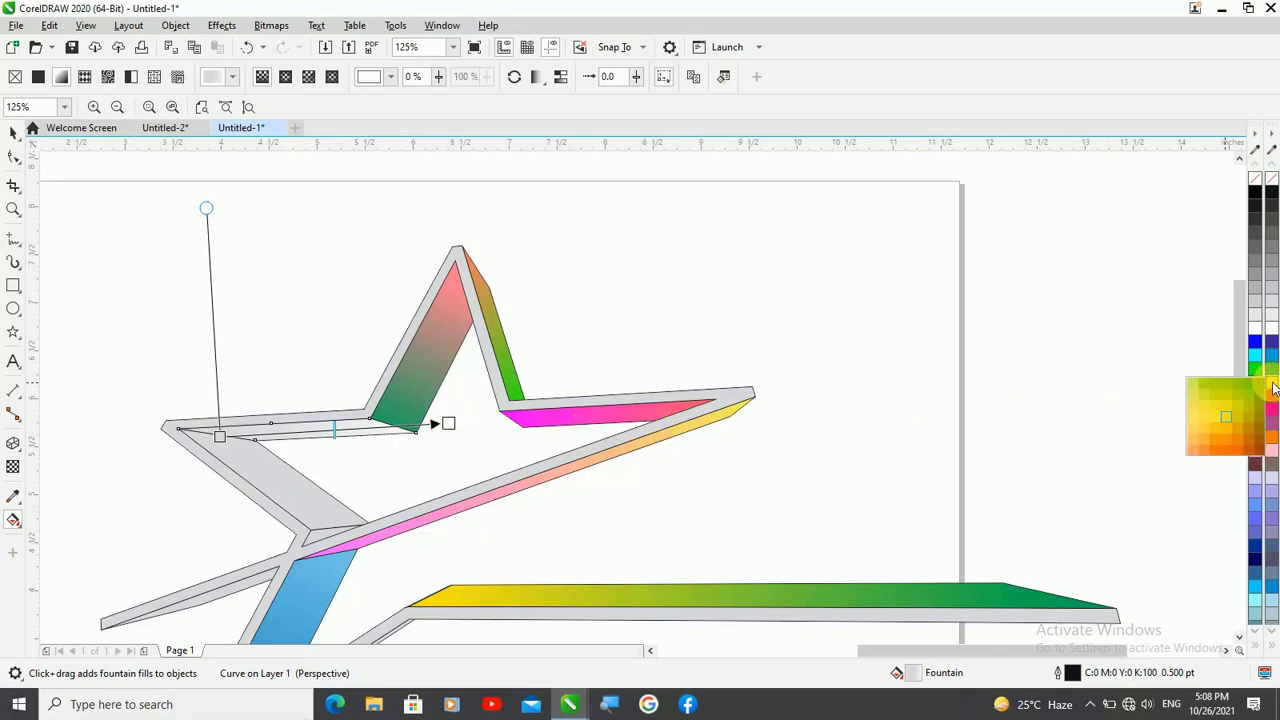
pyautogui.click(1194, 405)
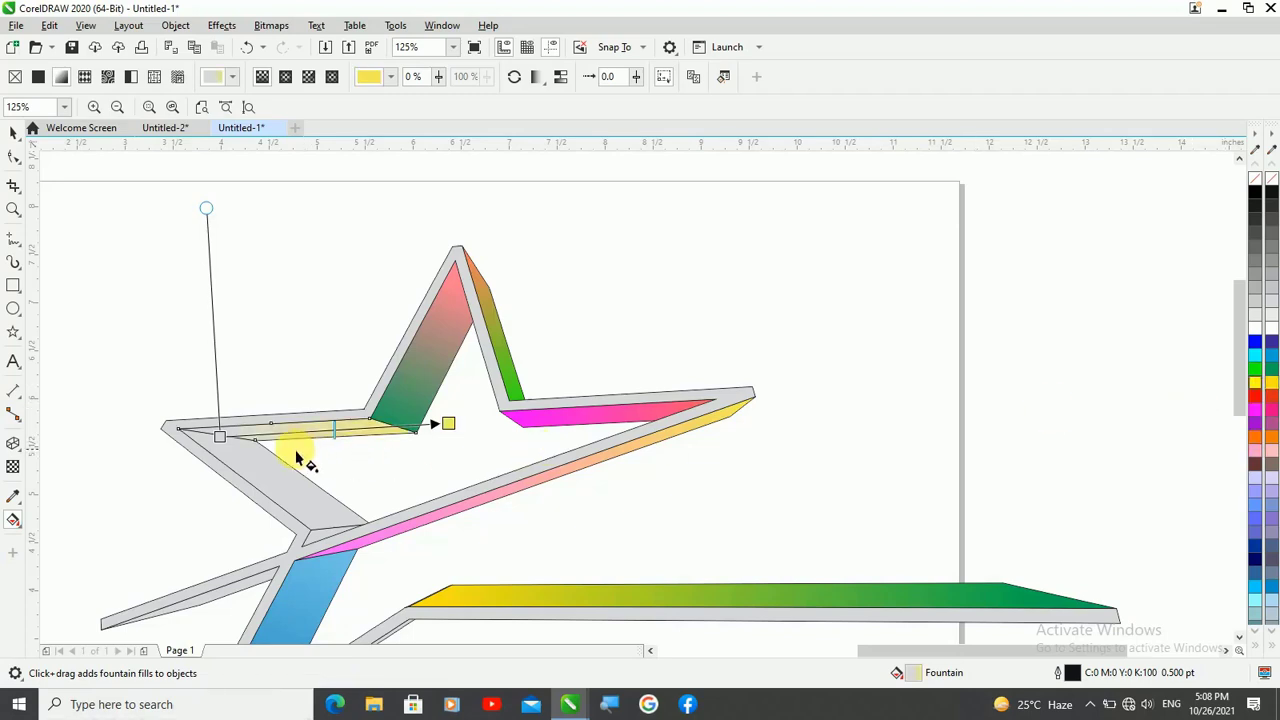
pyautogui.click(221, 438)
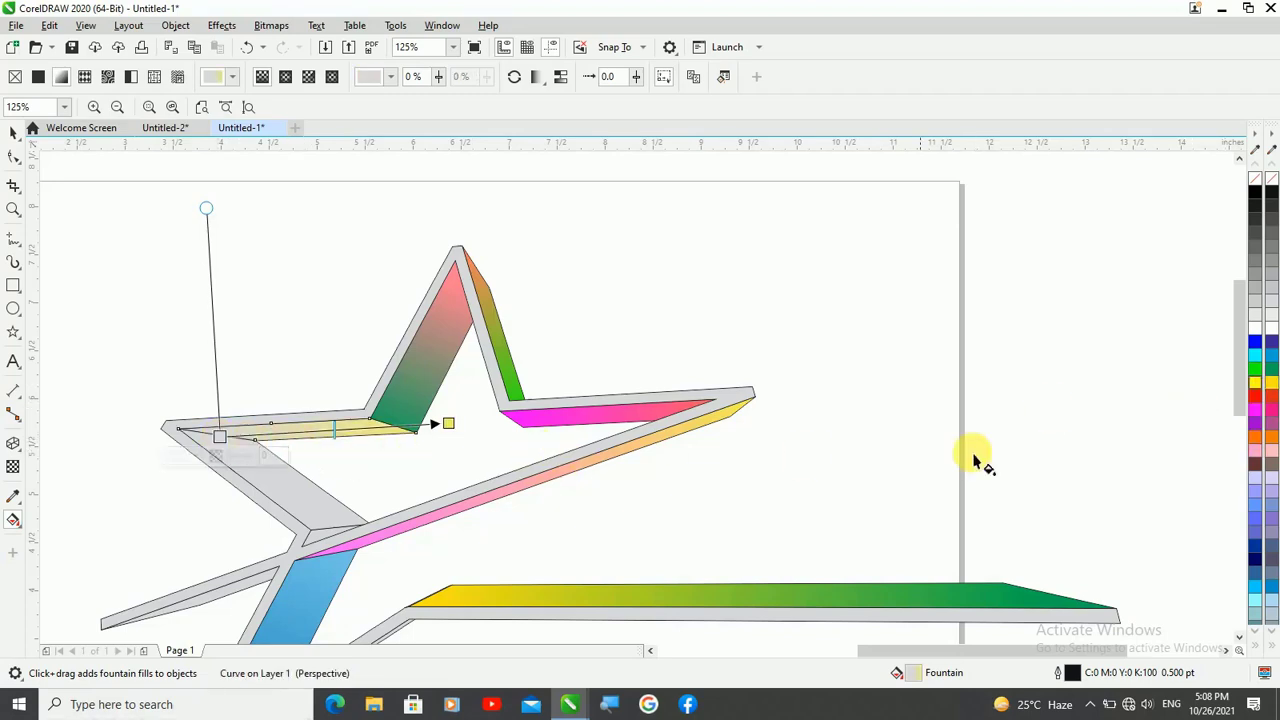
pyautogui.click(1268, 403)
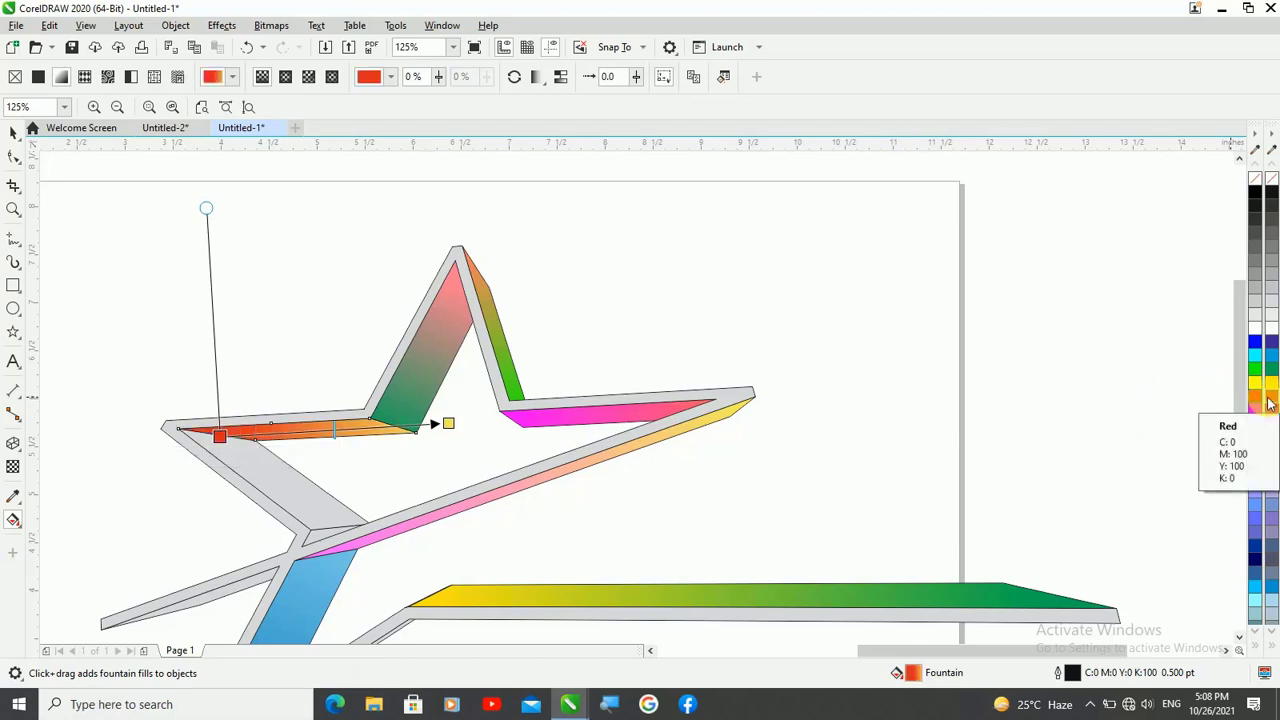
# - Apply a linear fountain fill down the wide lower inner face of the star's left arm, from dark green at the tip to magenta at the junction
pyautogui.click(245, 454)
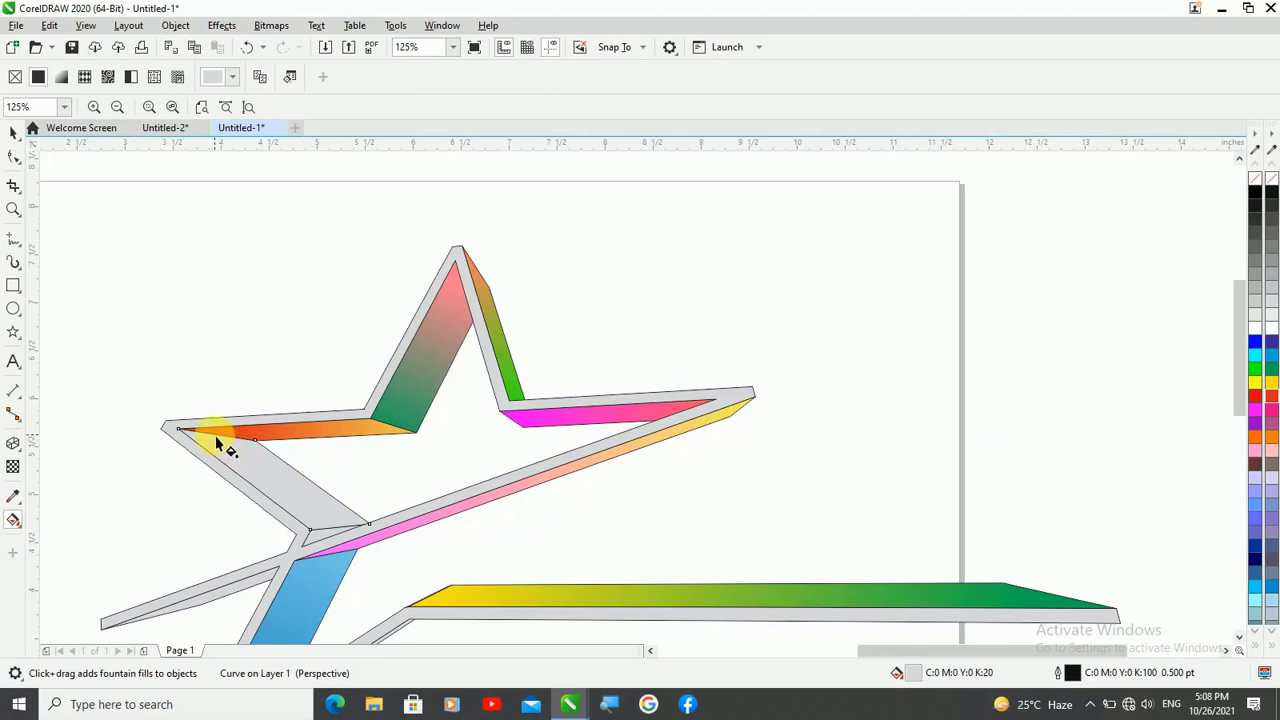
pyautogui.moveTo(215, 436); pyautogui.dragTo(363, 548)
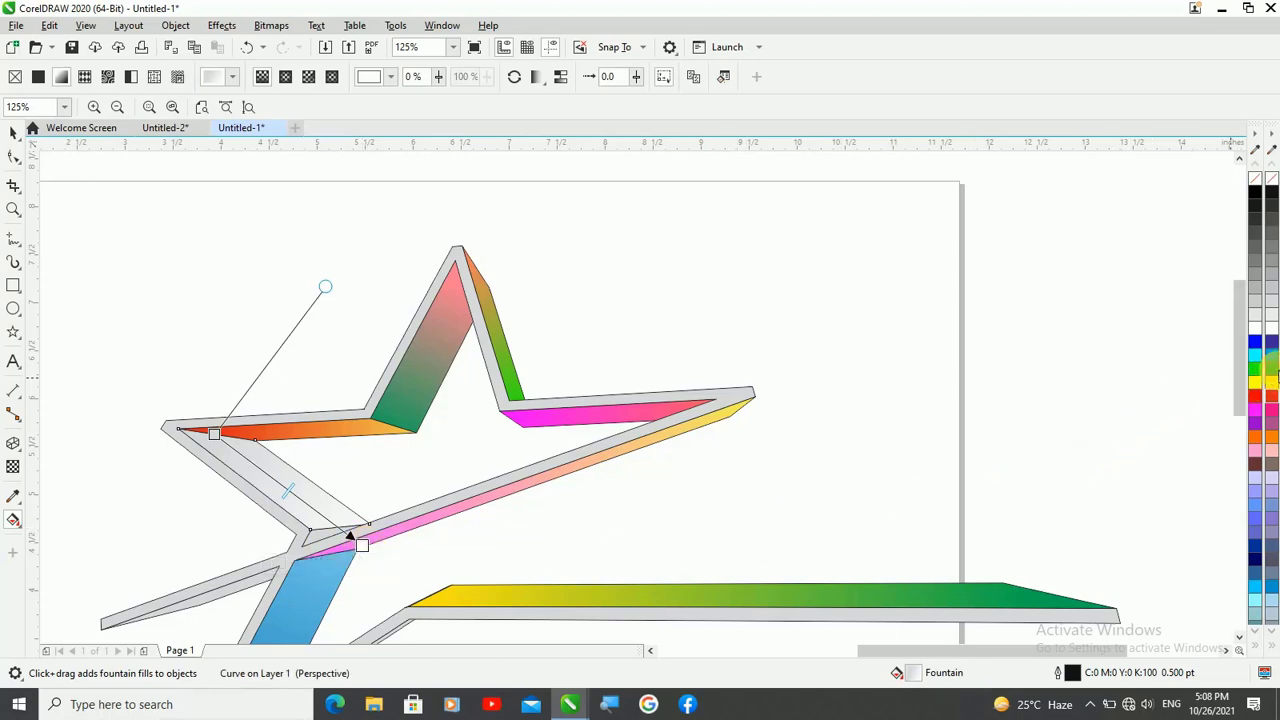
pyautogui.click(1269, 371)
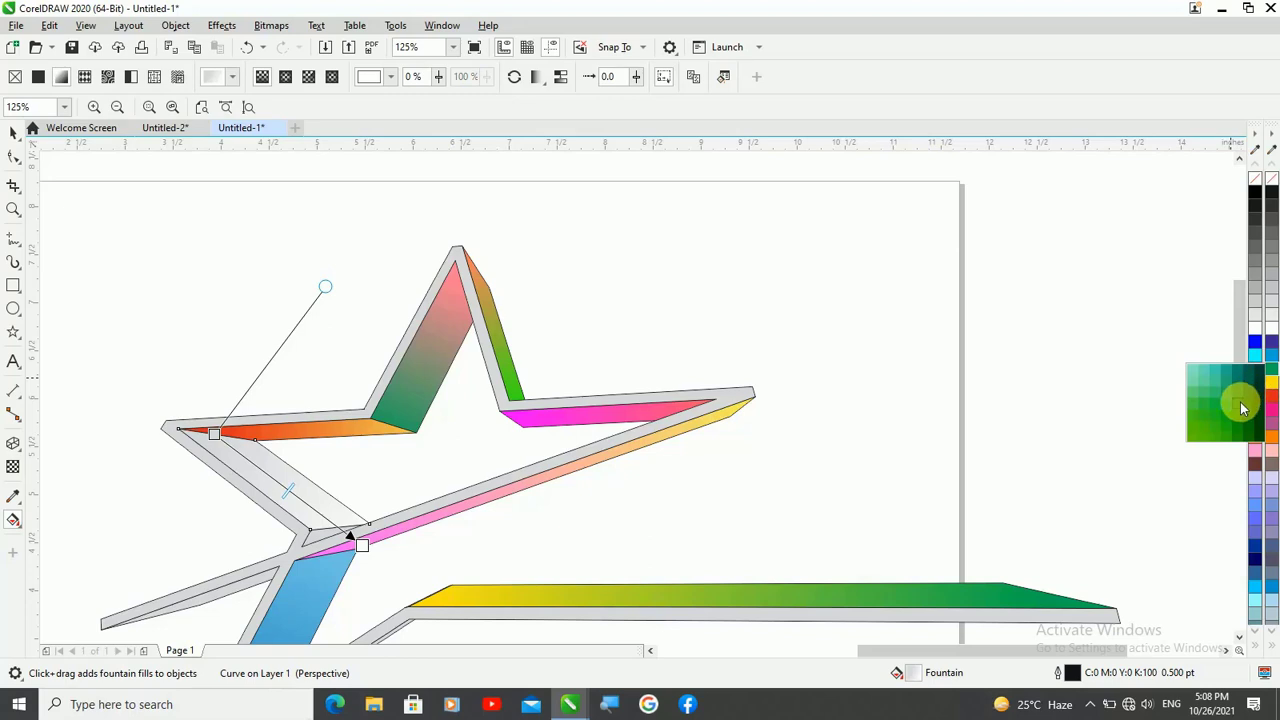
pyautogui.click(1240, 407)
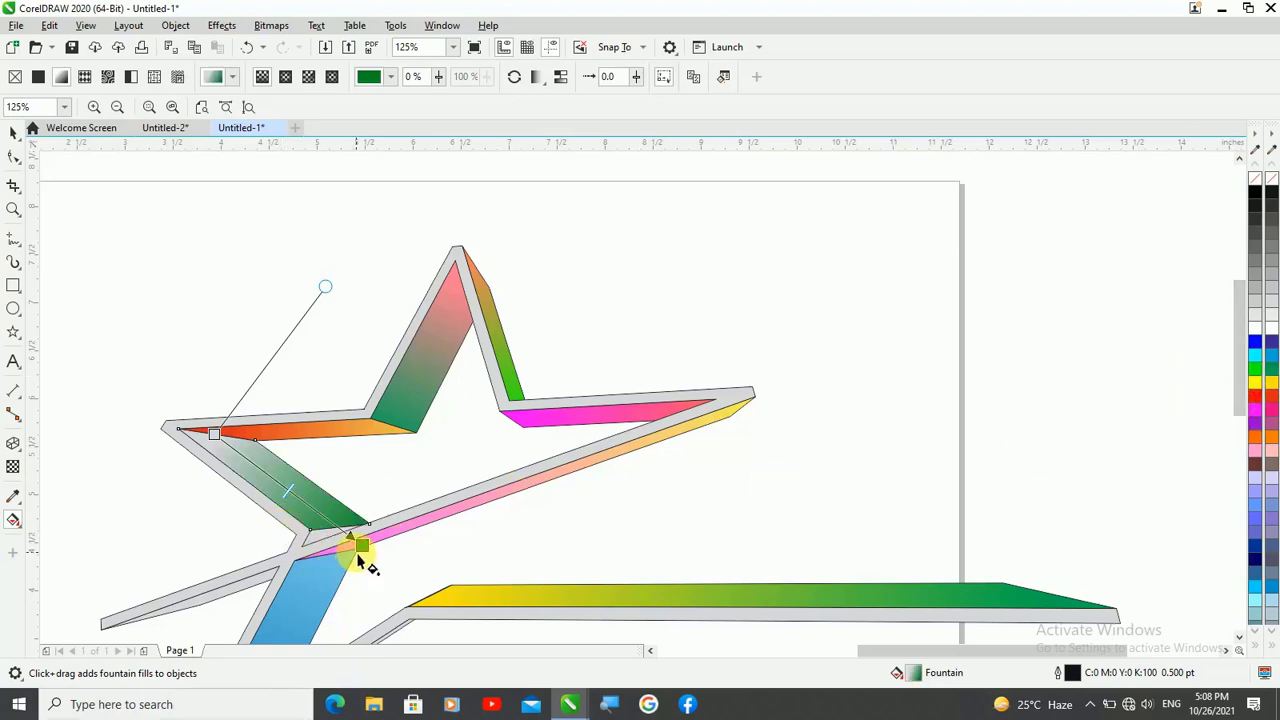
pyautogui.click(216, 436)
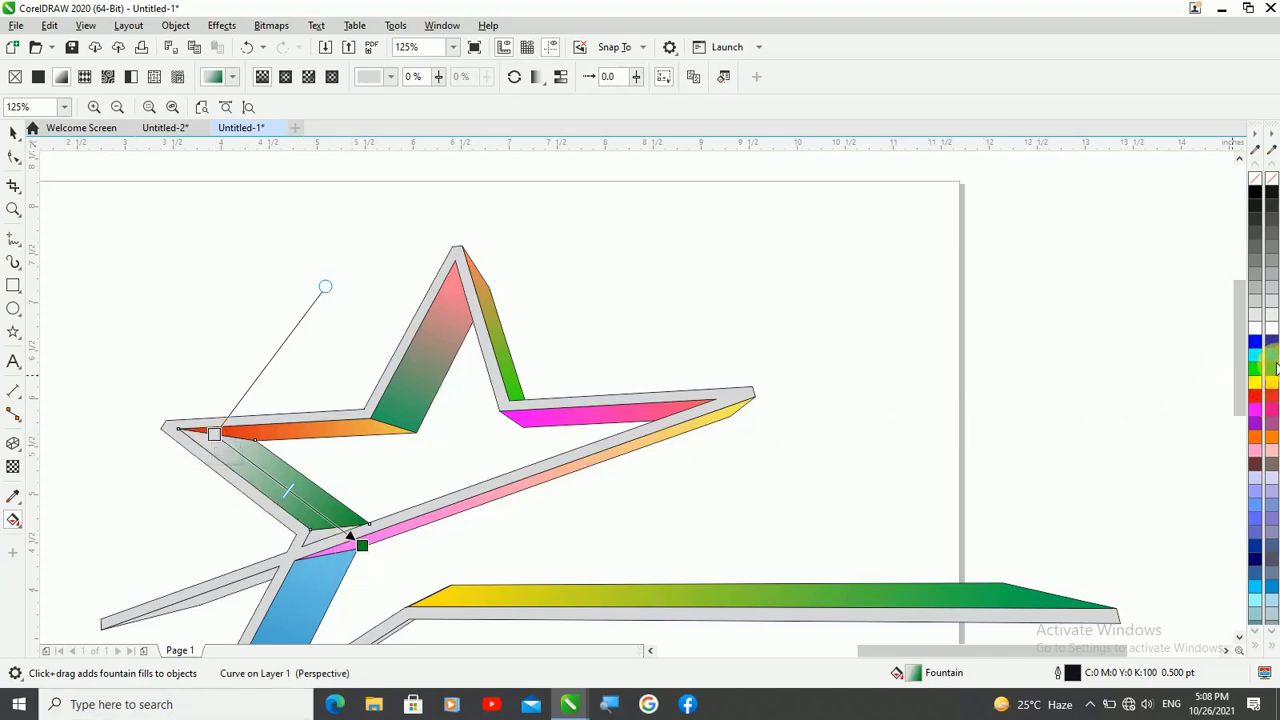
pyautogui.moveTo(1275, 370); pyautogui.dragTo(1249, 404)
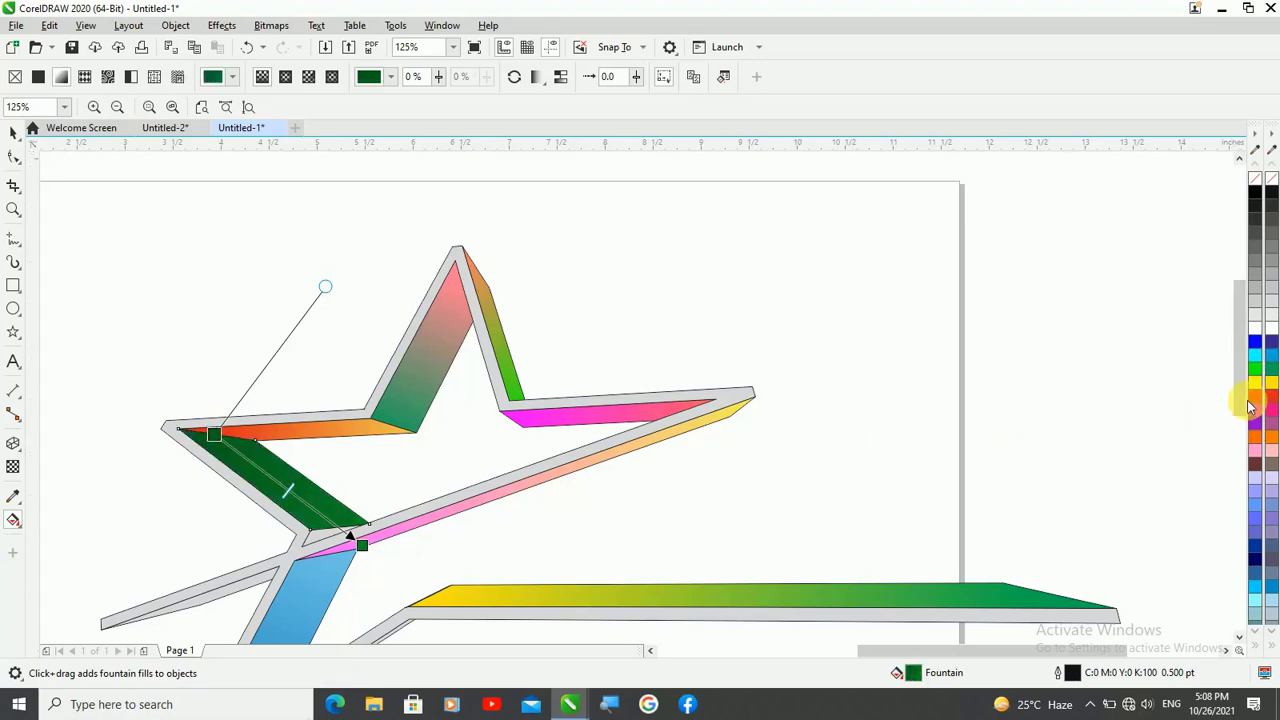
pyautogui.click(362, 543)
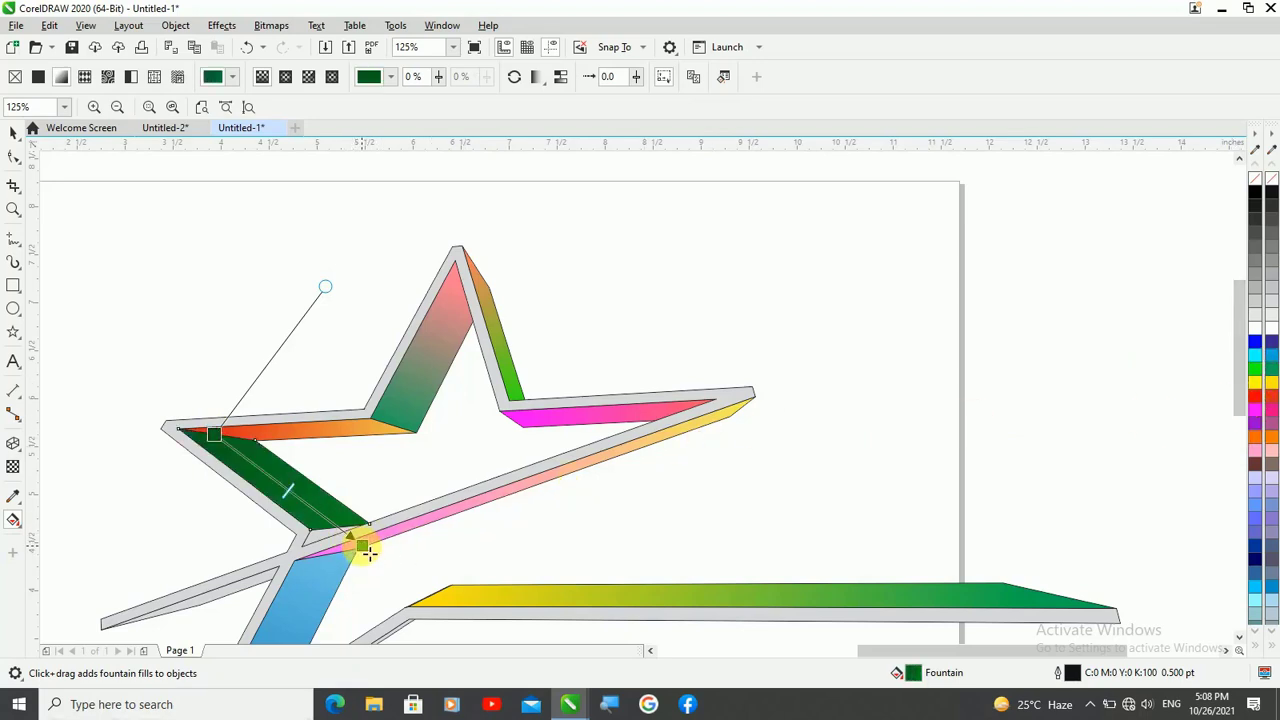
pyautogui.click(1273, 413)
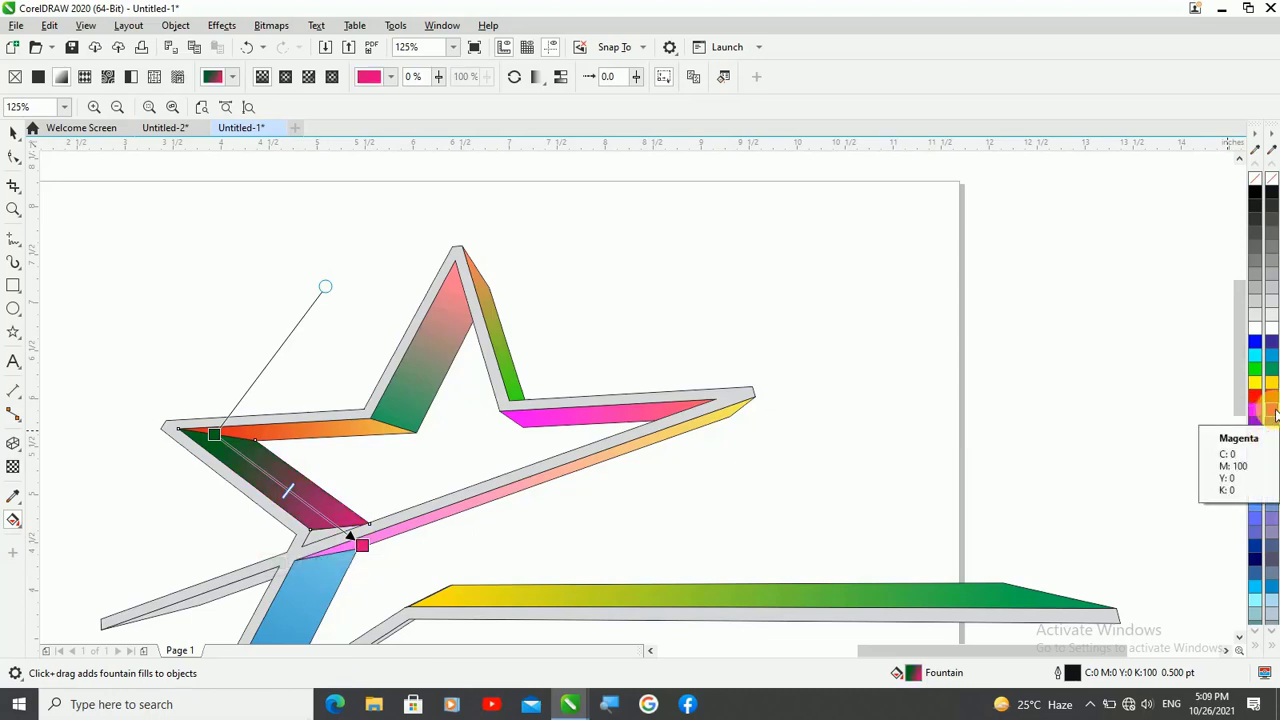
pyautogui.click(1255, 410)
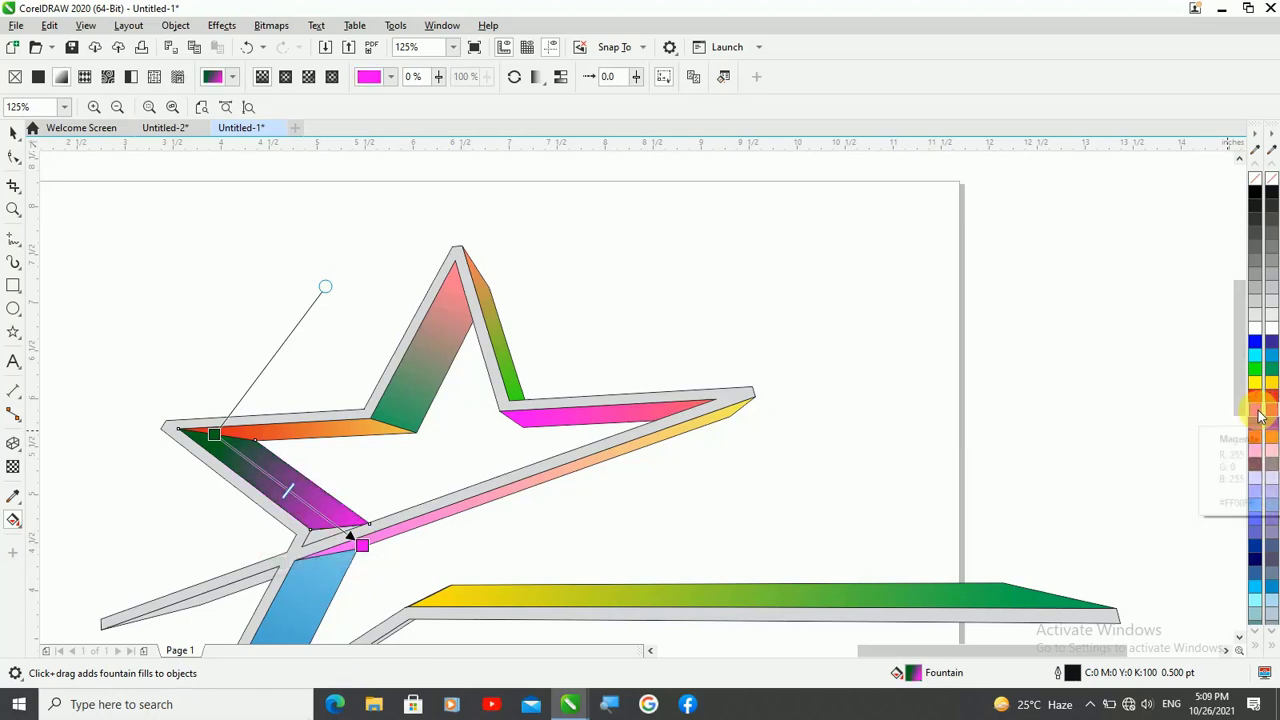
pyautogui.click(200, 510)
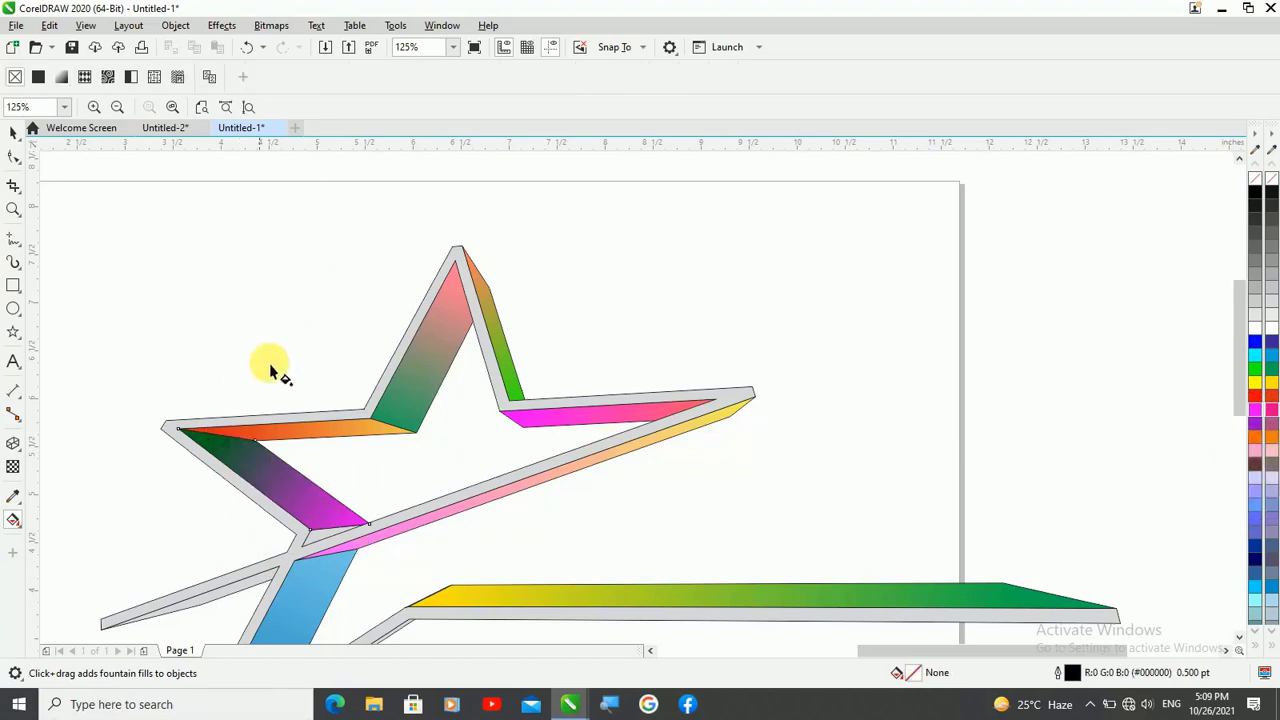
pyautogui.scroll(-2, 333, 297)
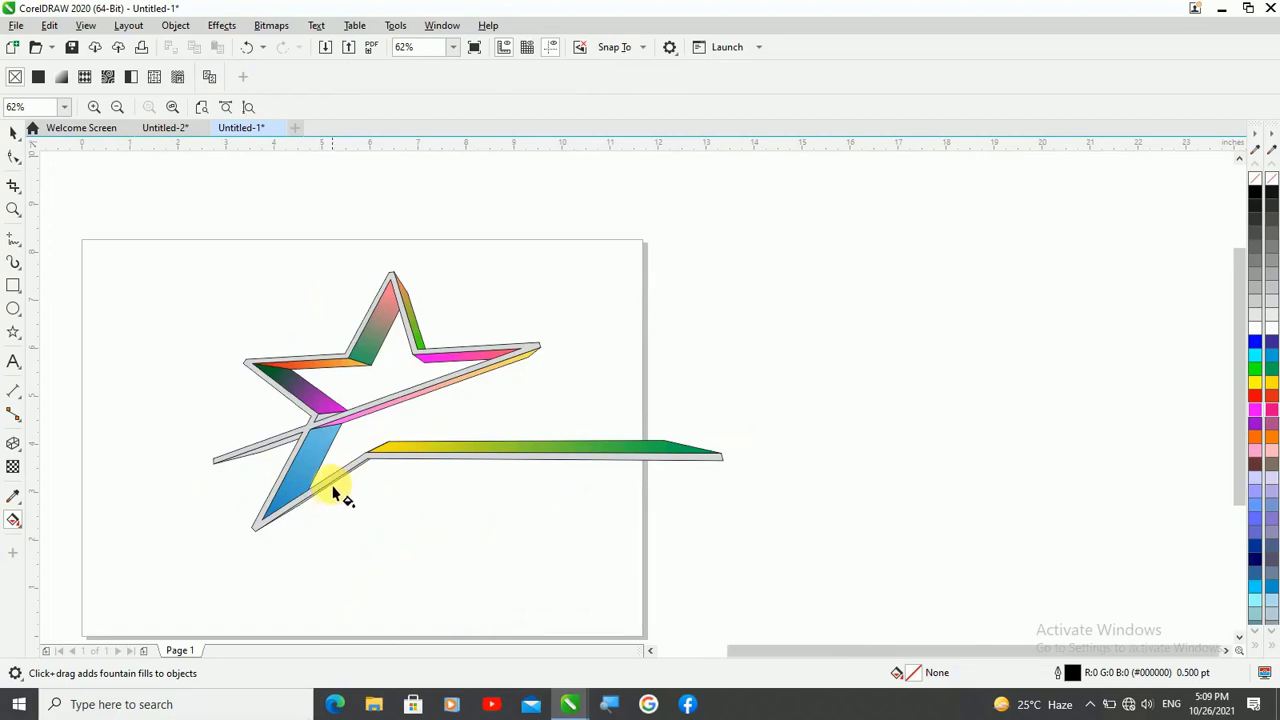
pyautogui.scroll(2, 335, 493)
pyautogui.scroll(2, 333, 492)
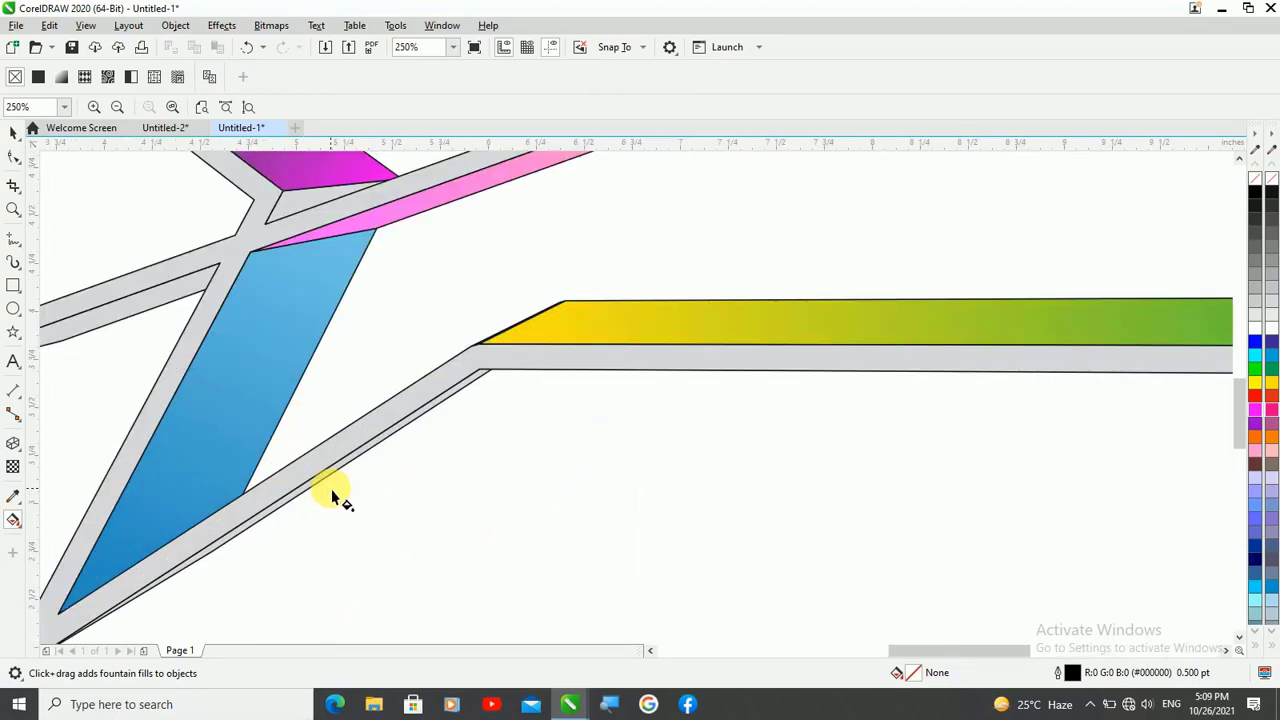
pyautogui.click(485, 377)
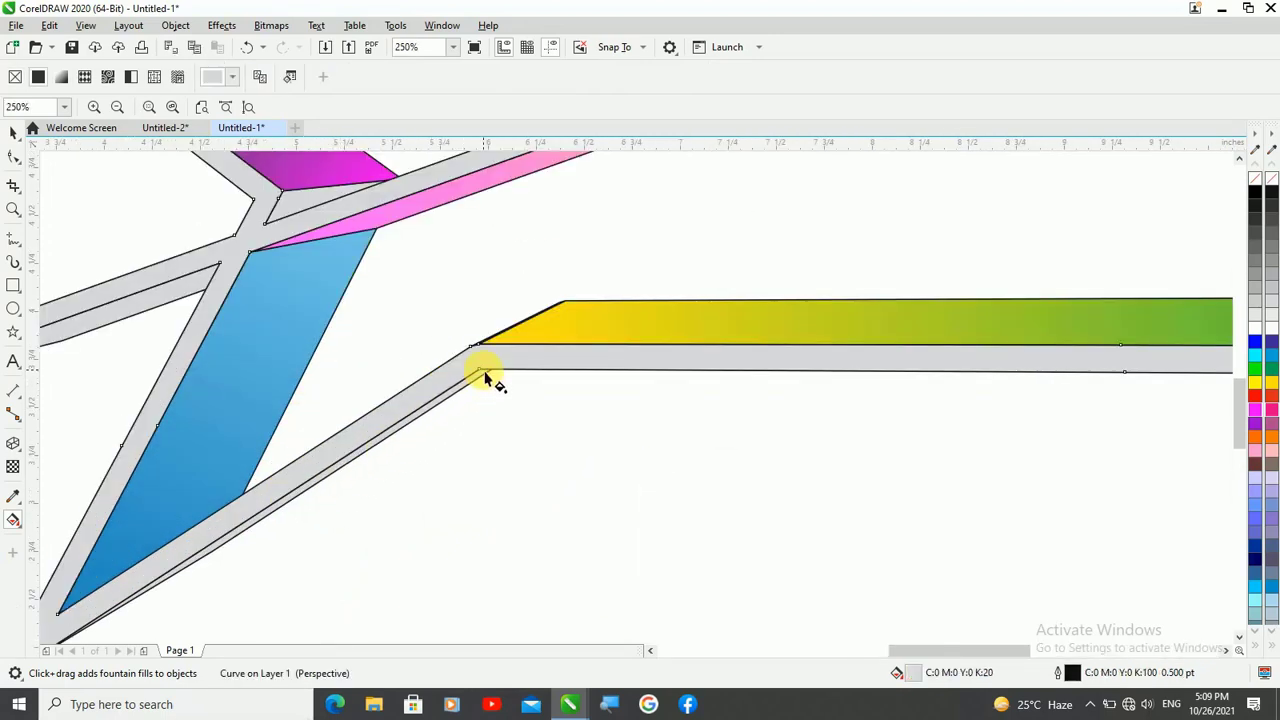
pyautogui.moveTo(485, 377); pyautogui.dragTo(156, 594)
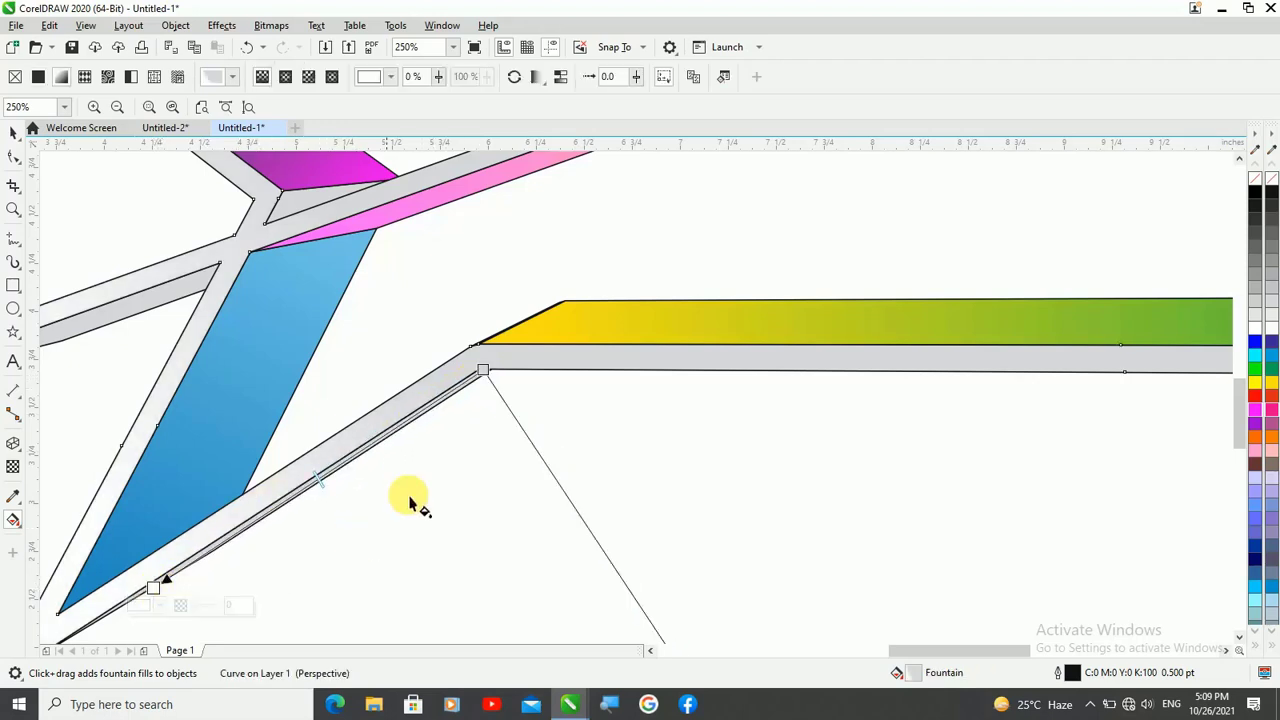
pyautogui.scroll(-2, 565, 375)
pyautogui.moveTo(414, 486)
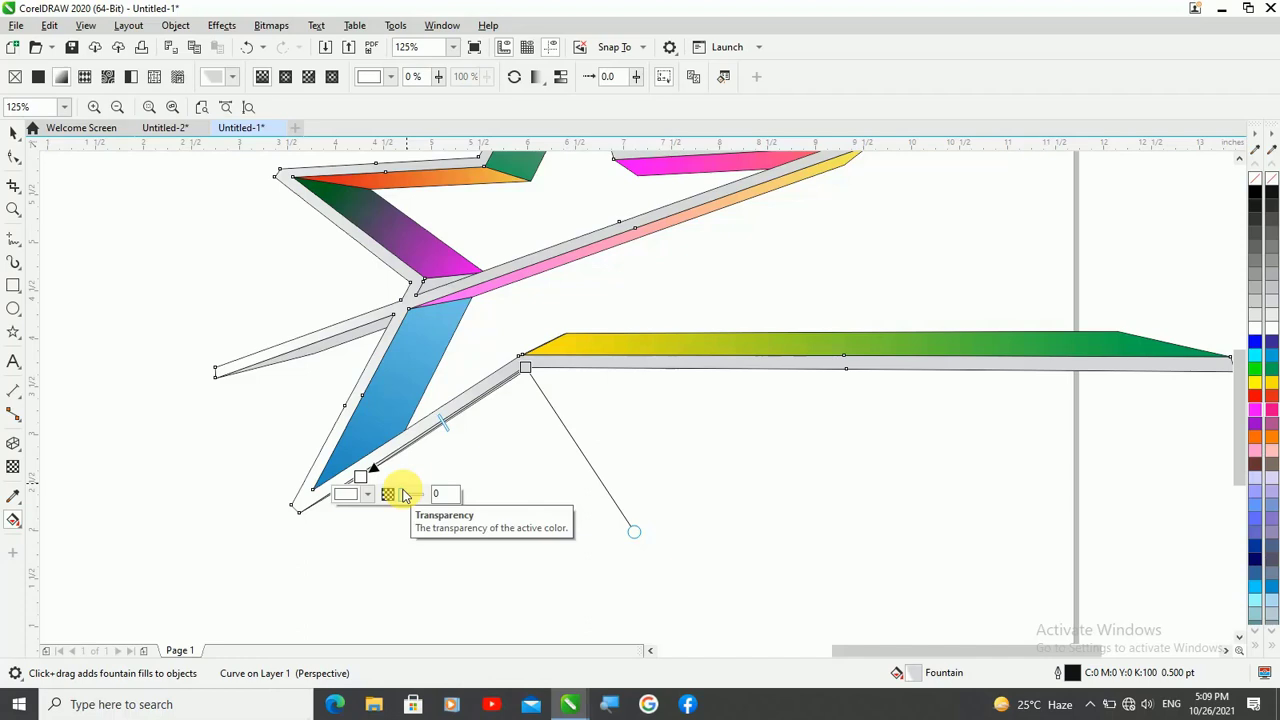
pyautogui.hotkey('ctrl', 'z')
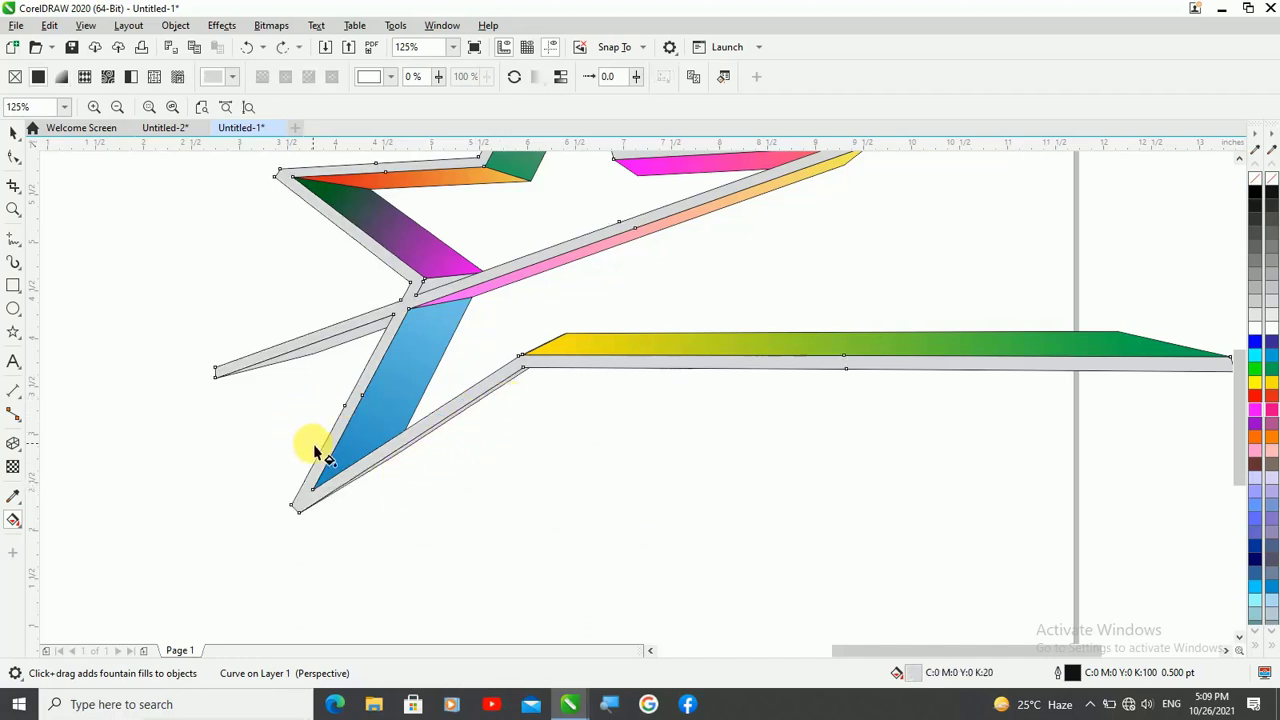
# - Apply a linear fountain fill along the thin underside face of the star's lower left leg, from light magenta at the inner corner to golden yellow towards the tip
pyautogui.scroll(4, 533, 385)
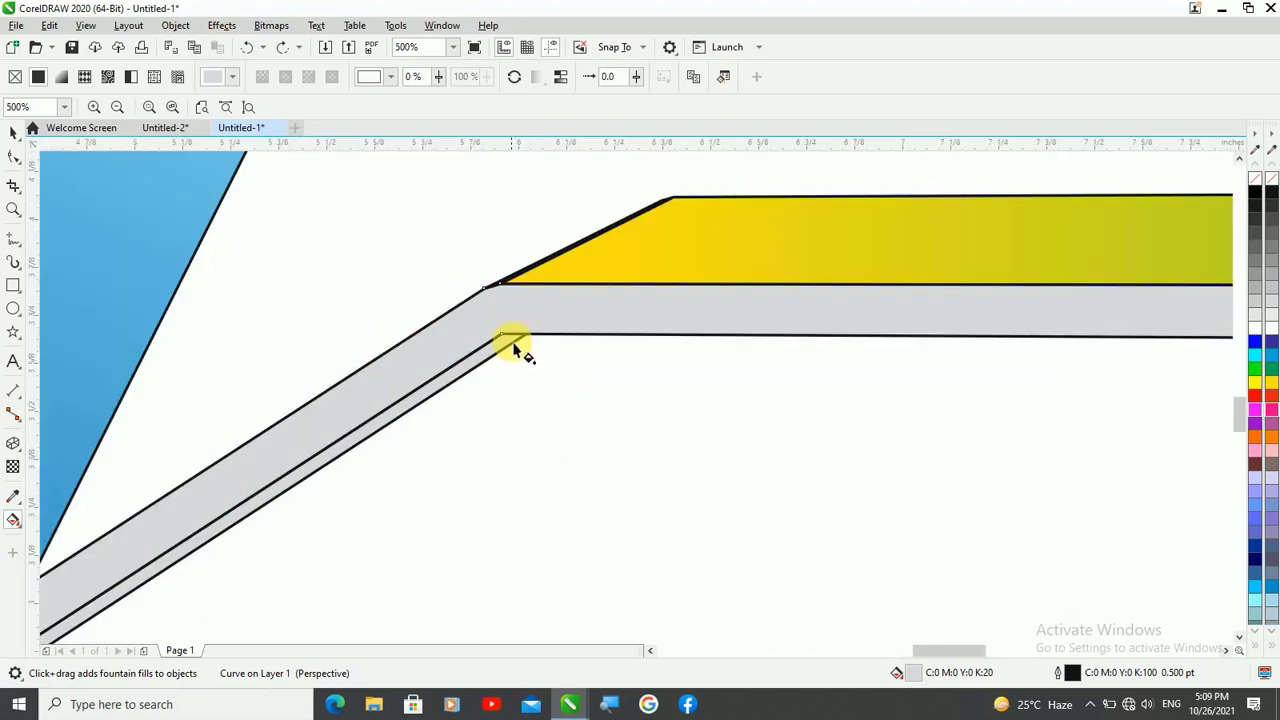
pyautogui.click(517, 343)
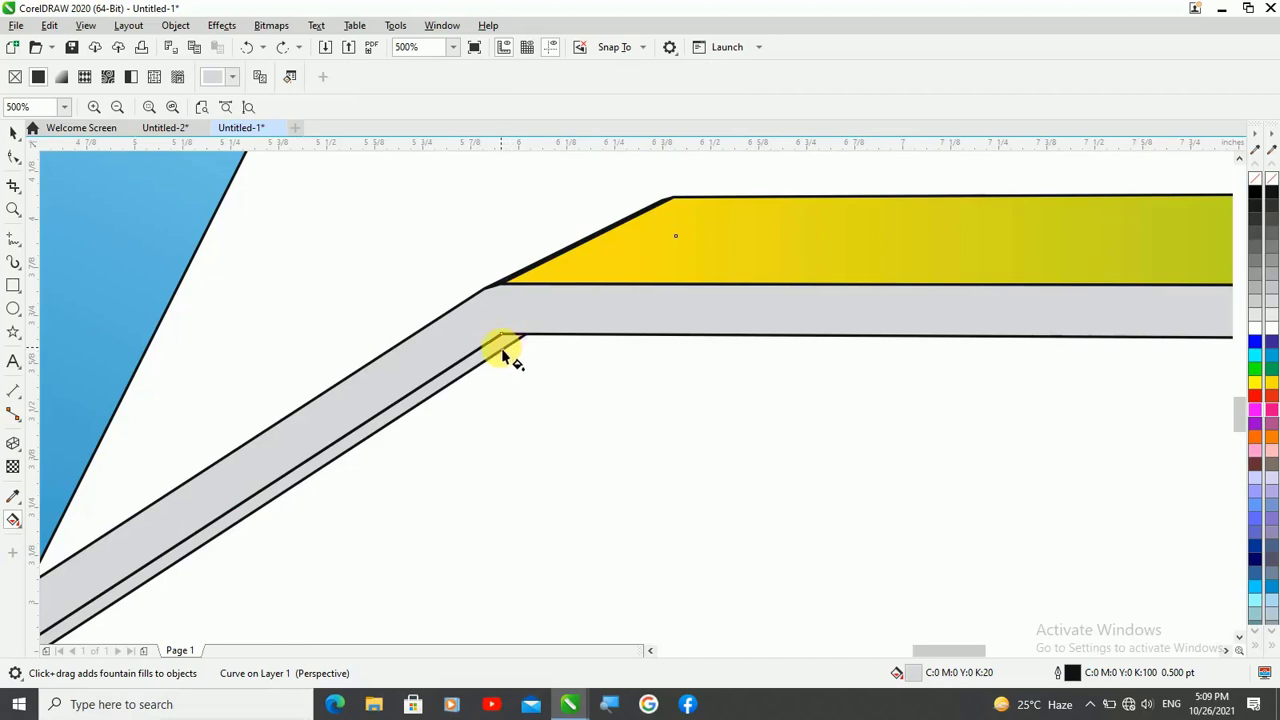
pyautogui.moveTo(508, 342); pyautogui.dragTo(268, 494)
pyautogui.scroll(-2, 508, 338)
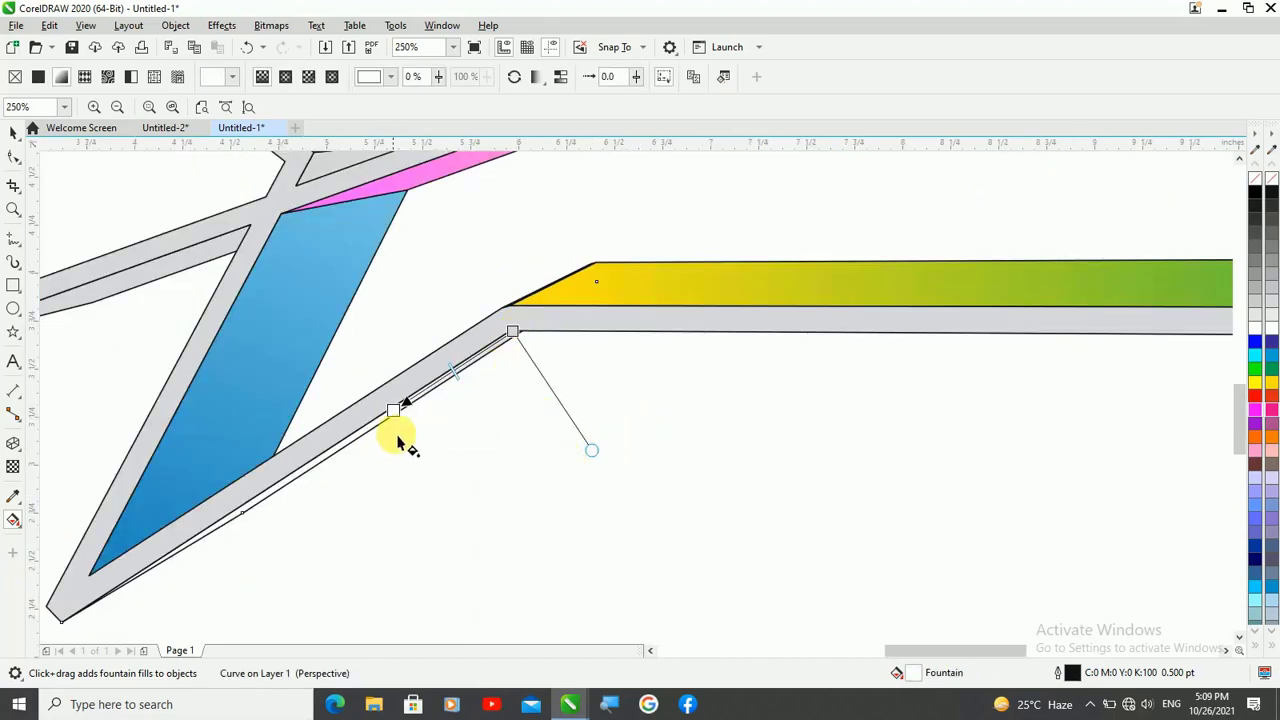
pyautogui.moveTo(399, 419); pyautogui.dragTo(285, 480)
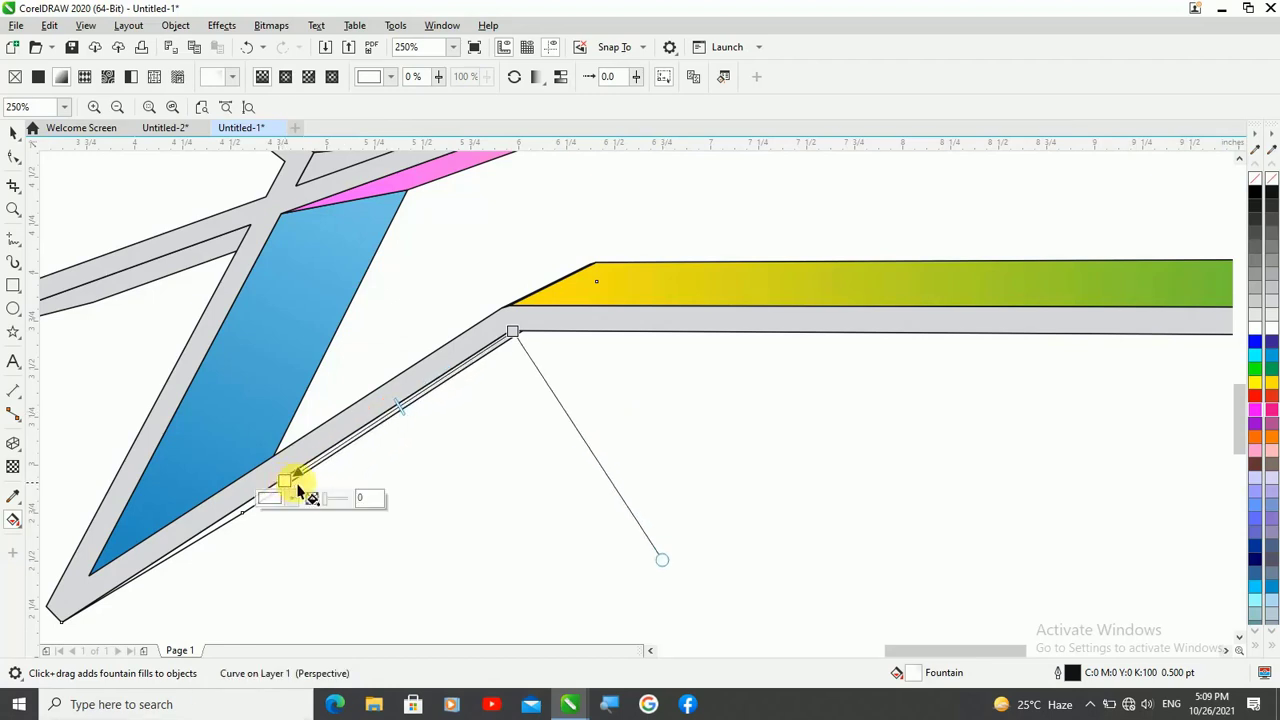
pyautogui.click(1271, 385)
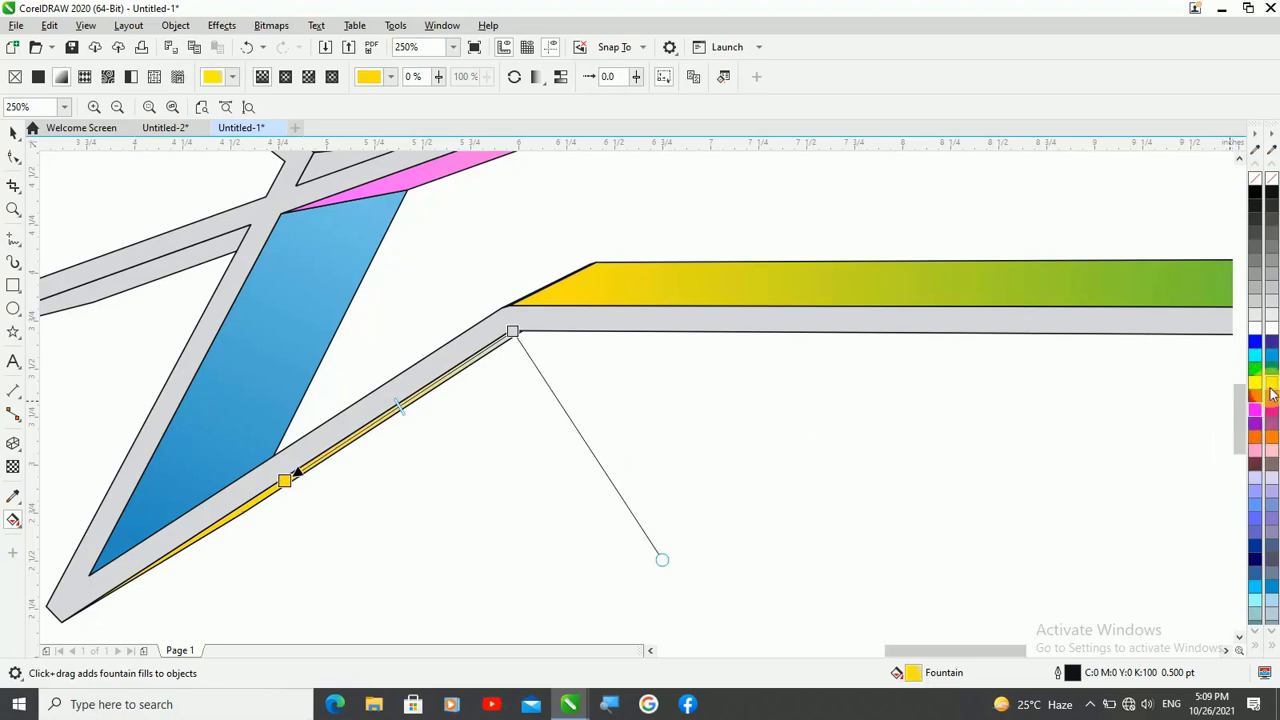
pyautogui.click(512, 331)
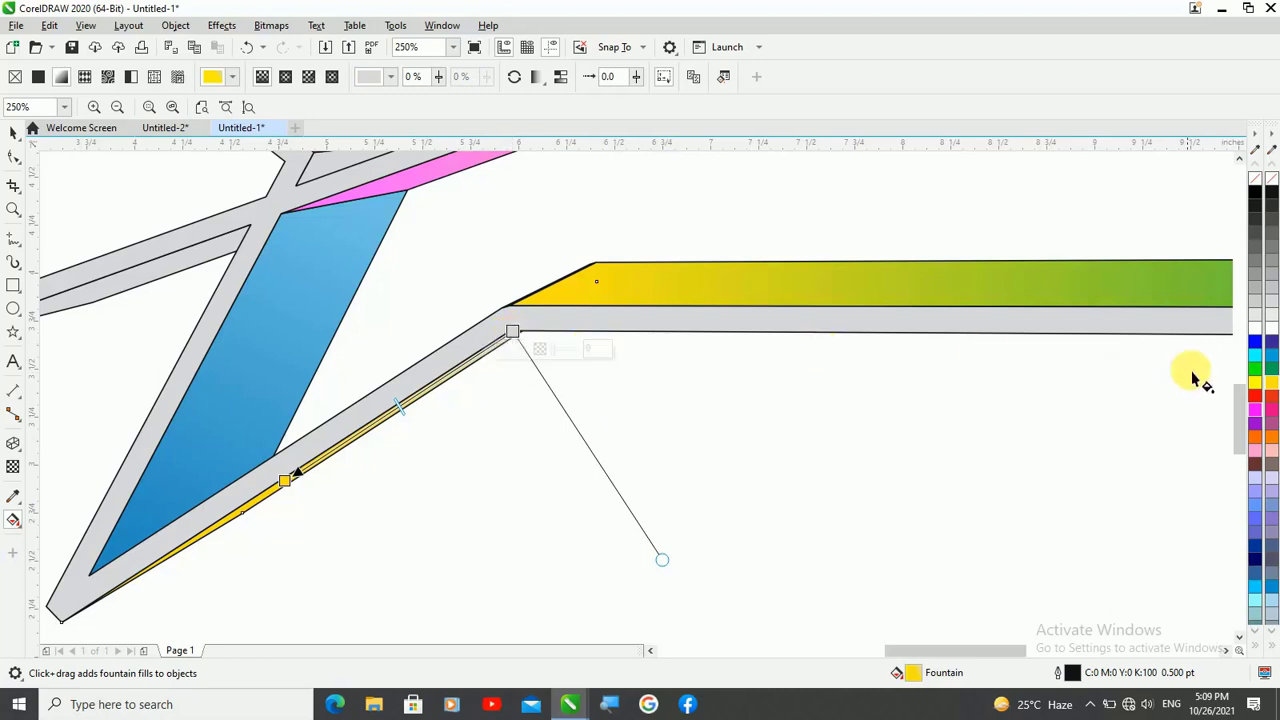
pyautogui.click(1258, 390)
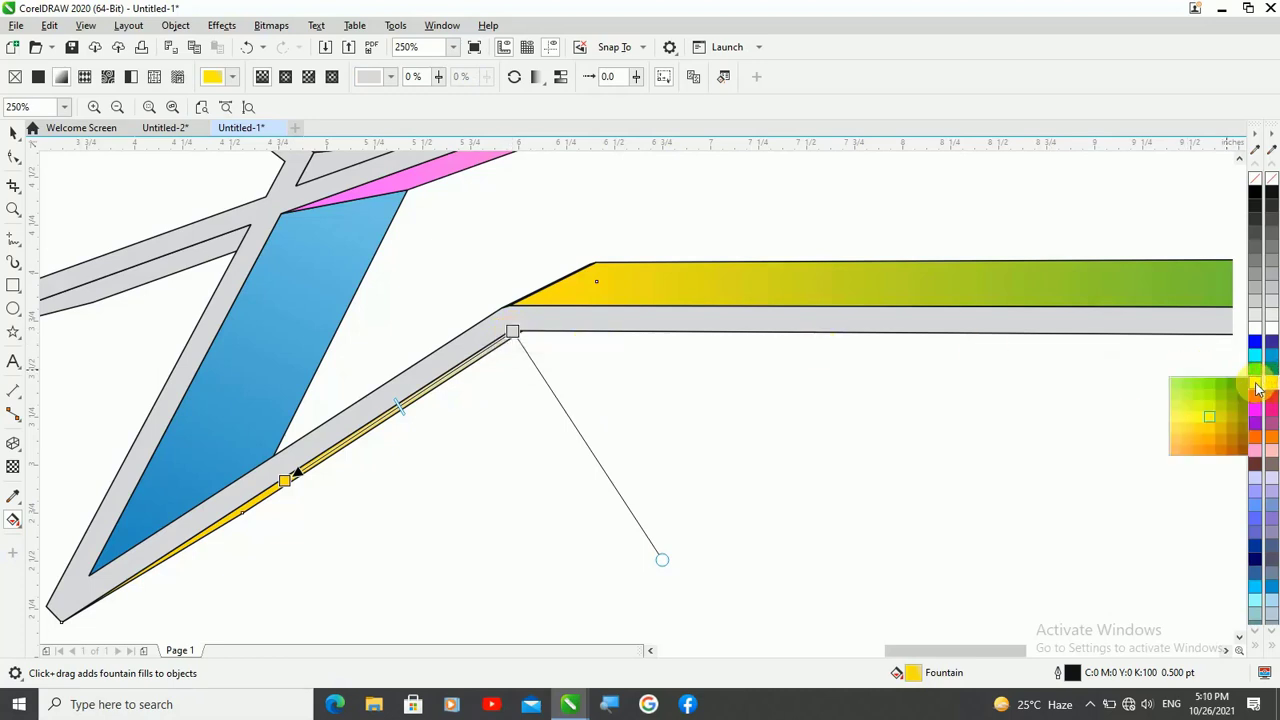
pyautogui.click(1172, 420)
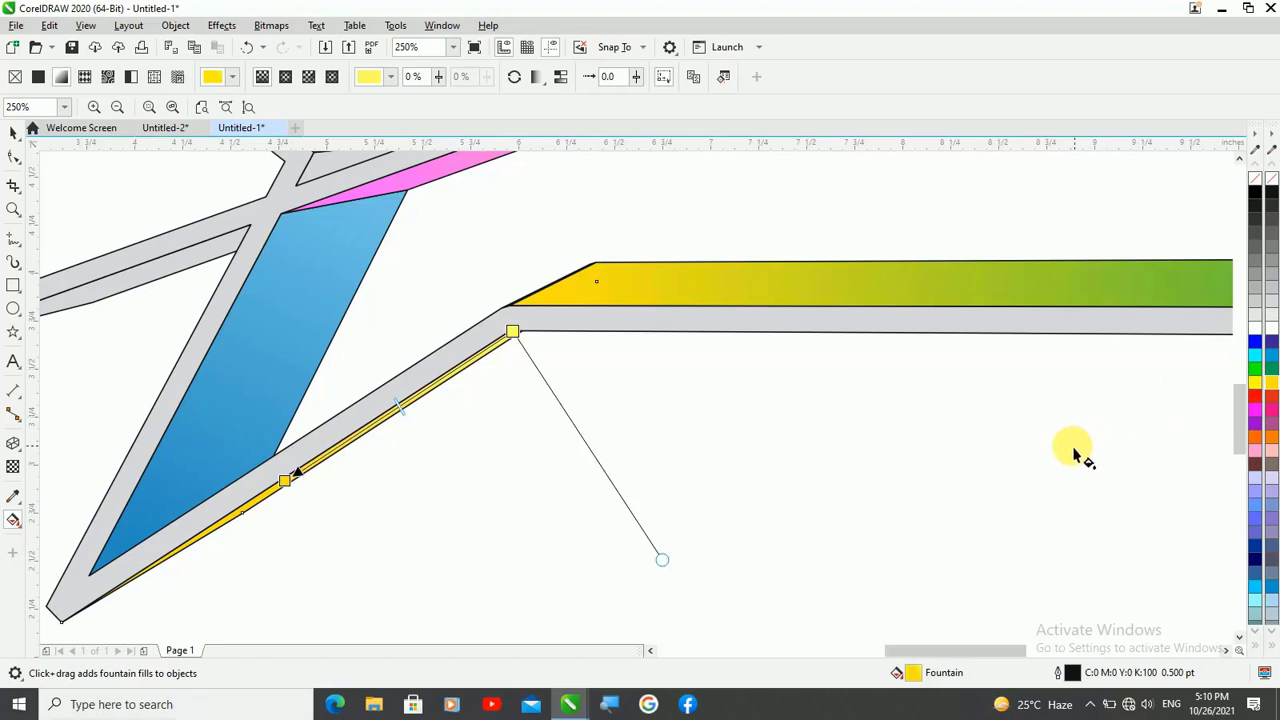
pyautogui.click(1259, 420)
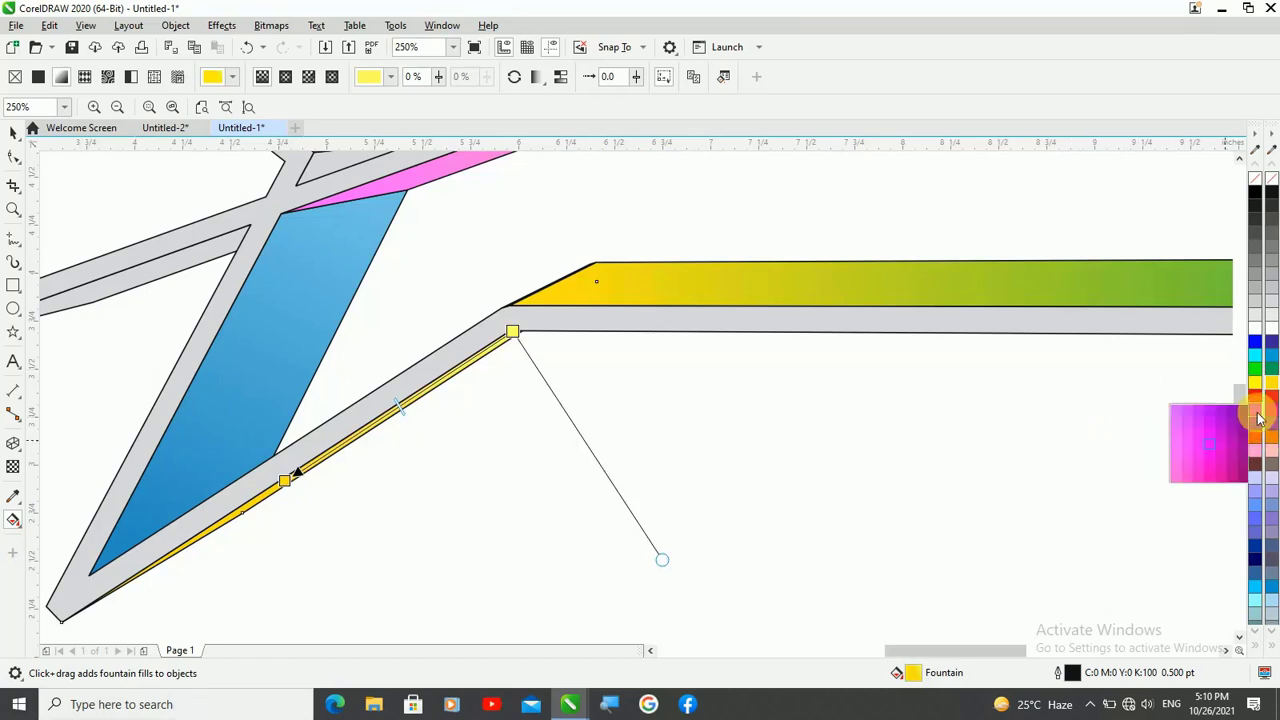
pyautogui.click(1174, 434)
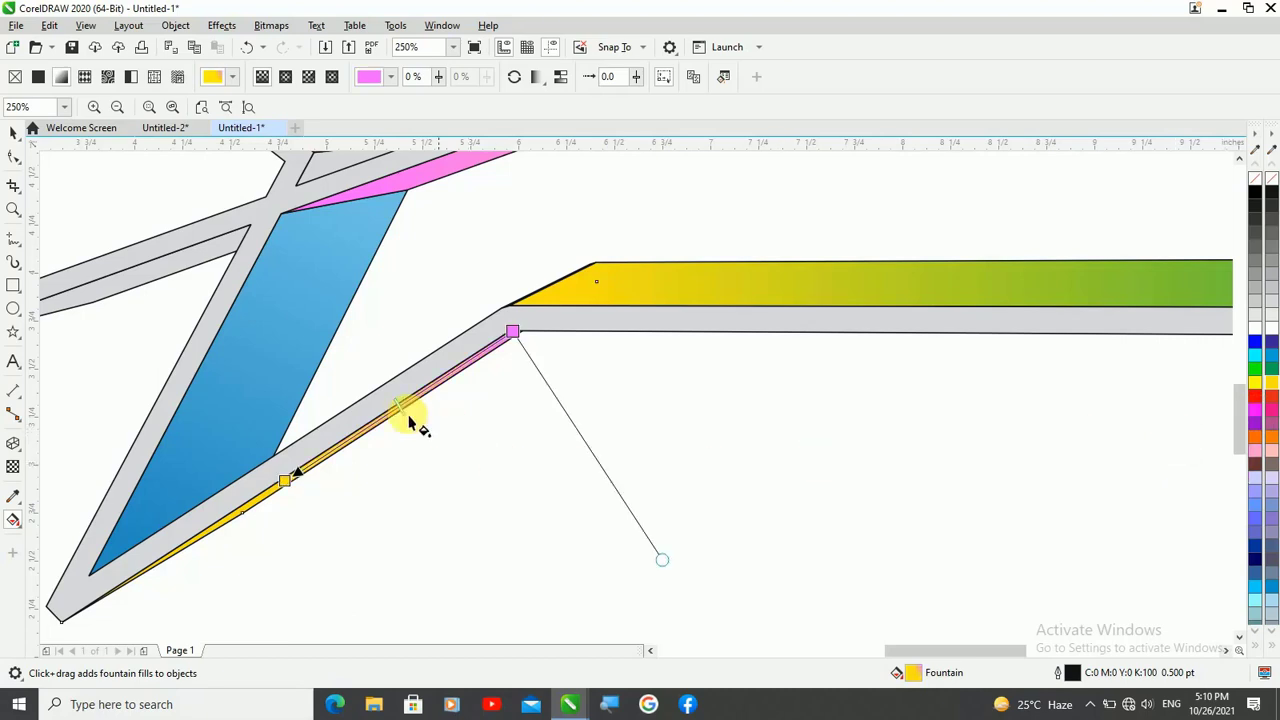
pyautogui.click(114, 391)
# - Apply a linear fountain fill along the lower face of the star's short left tail, from red at the junction to pink at the tip
pyautogui.scroll(-2, 714, 339)
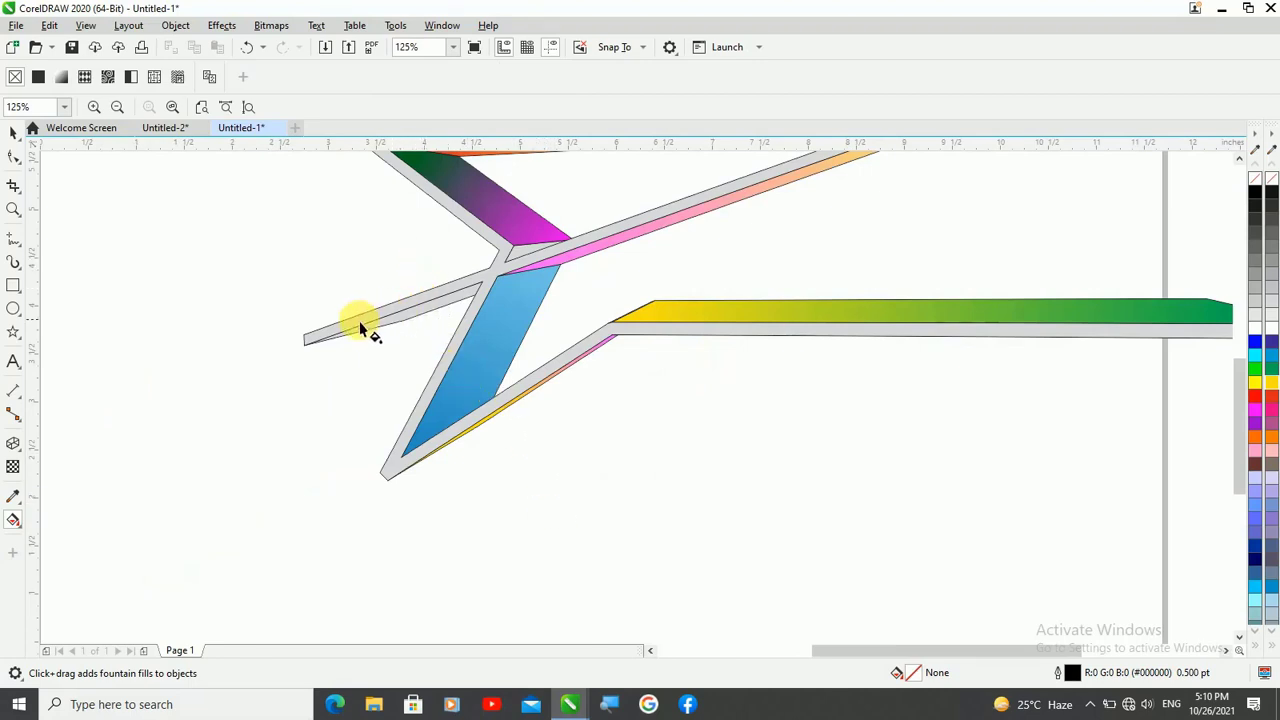
pyautogui.scroll(2, 429, 269)
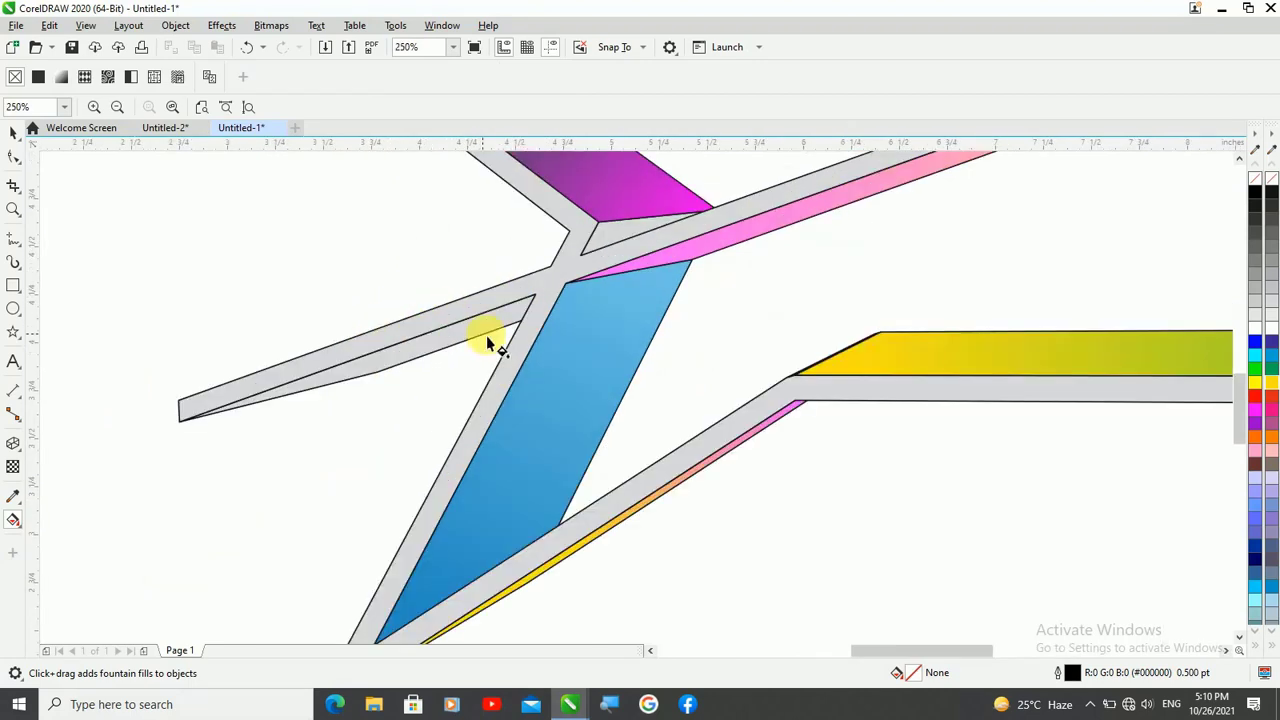
pyautogui.click(527, 315)
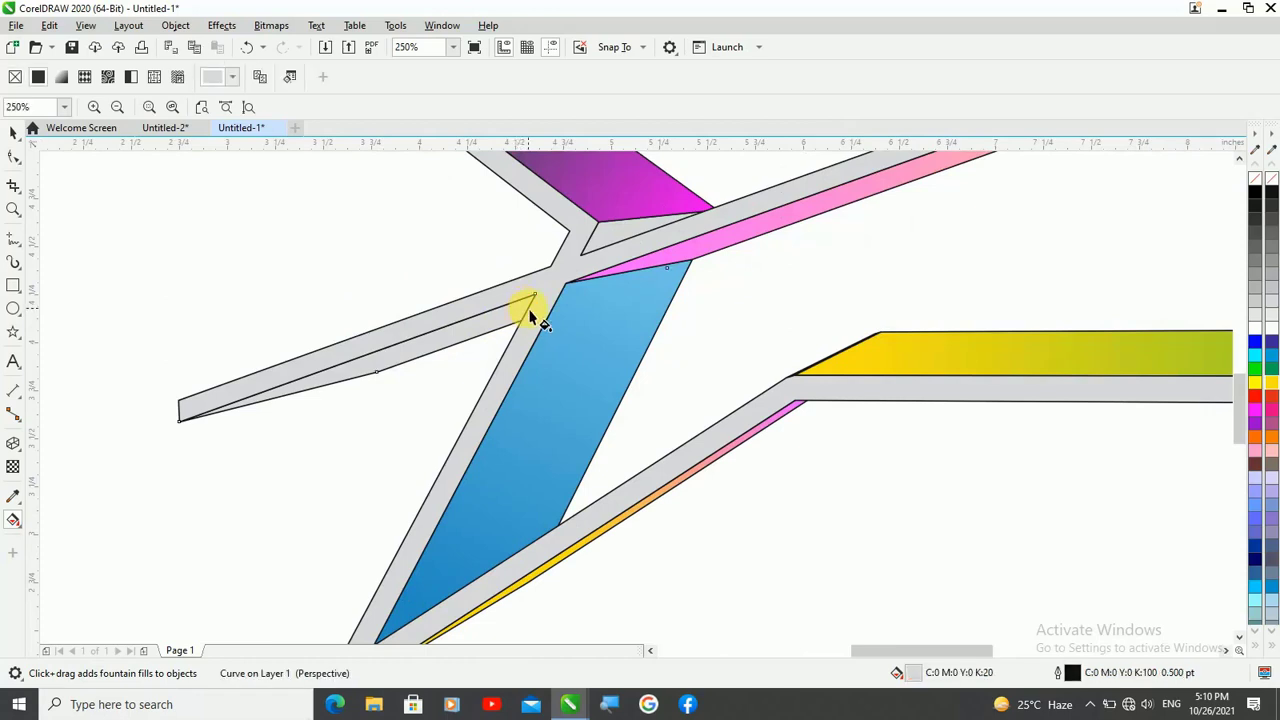
pyautogui.moveTo(531, 315); pyautogui.dragTo(204, 428)
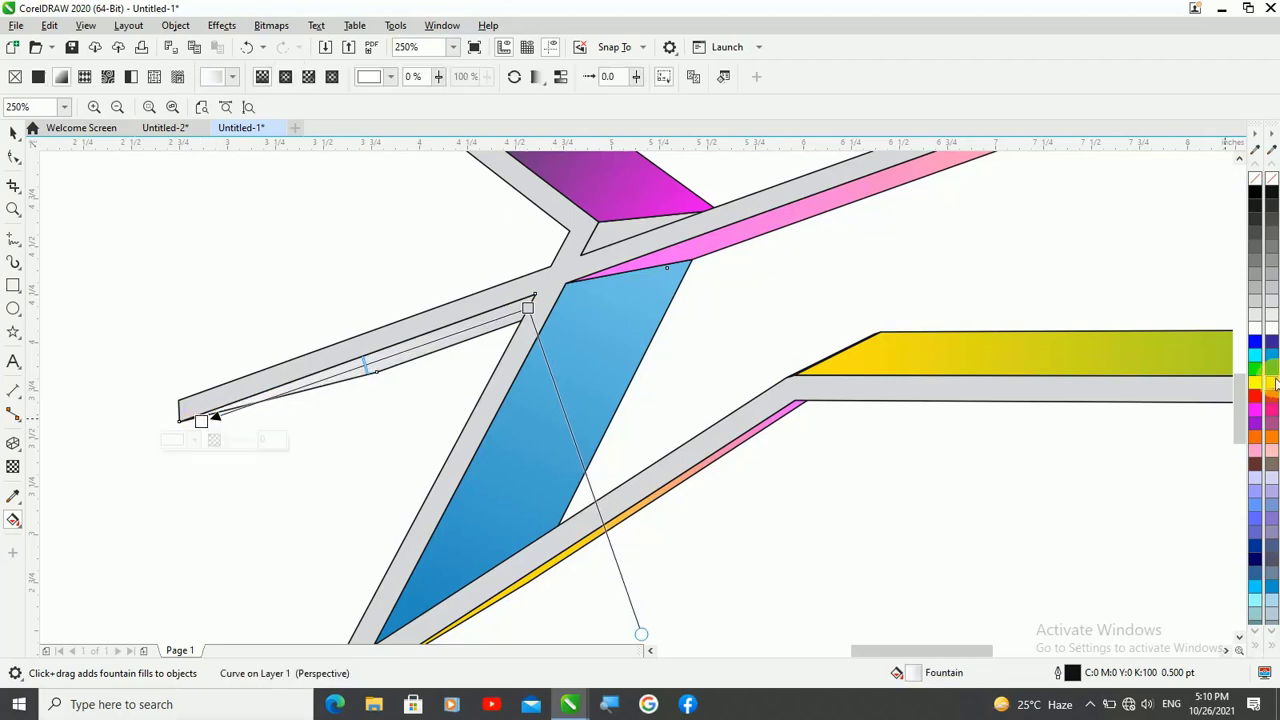
pyautogui.click(1271, 440)
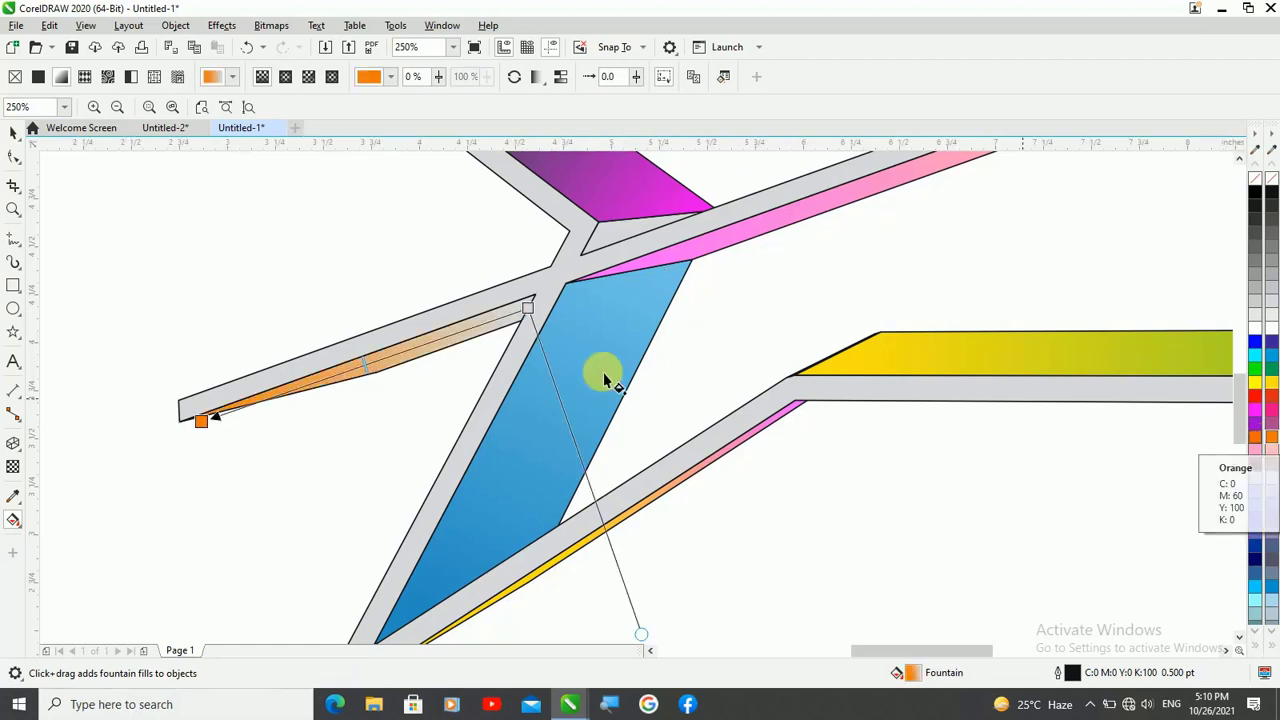
pyautogui.click(537, 314)
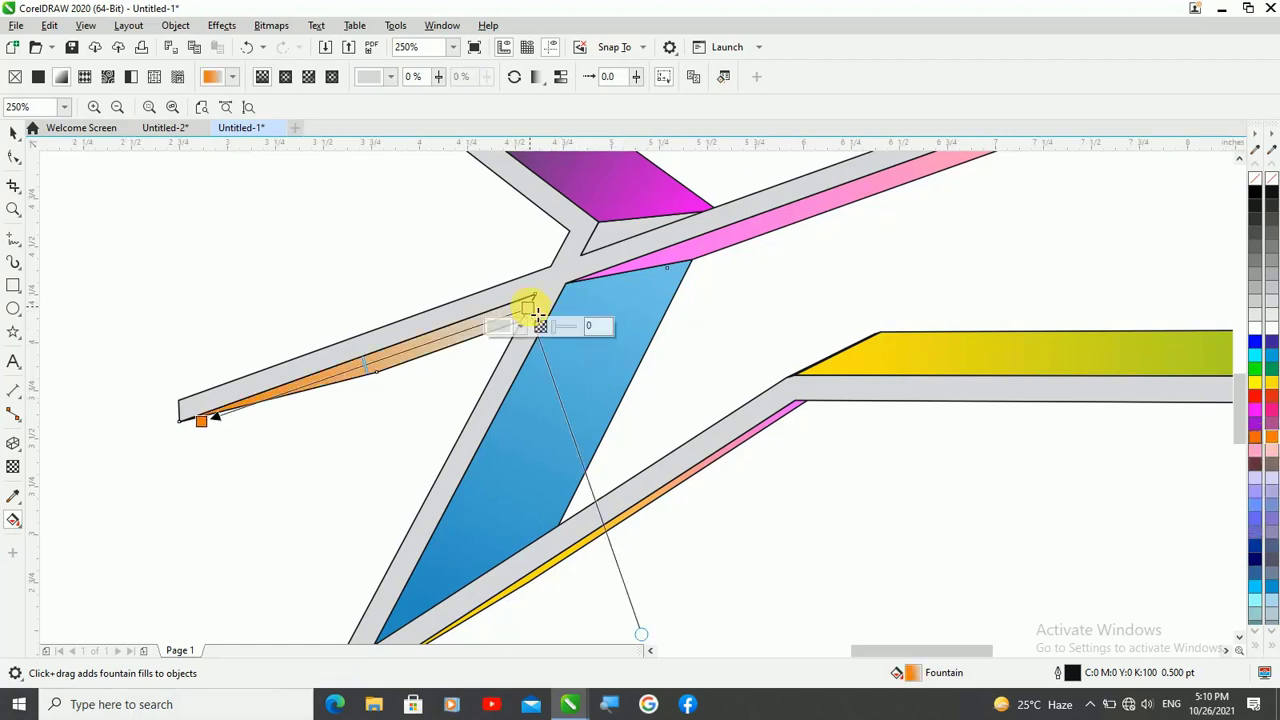
pyautogui.click(1273, 400)
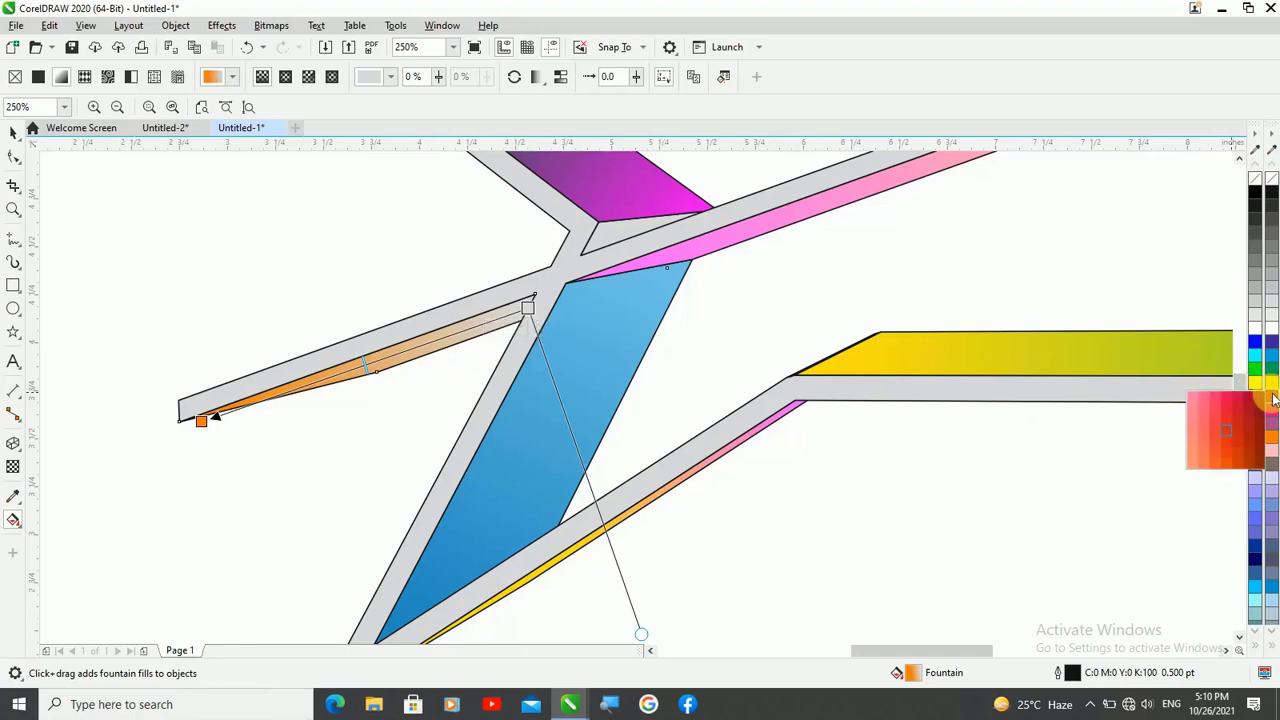
pyautogui.click(1236, 433)
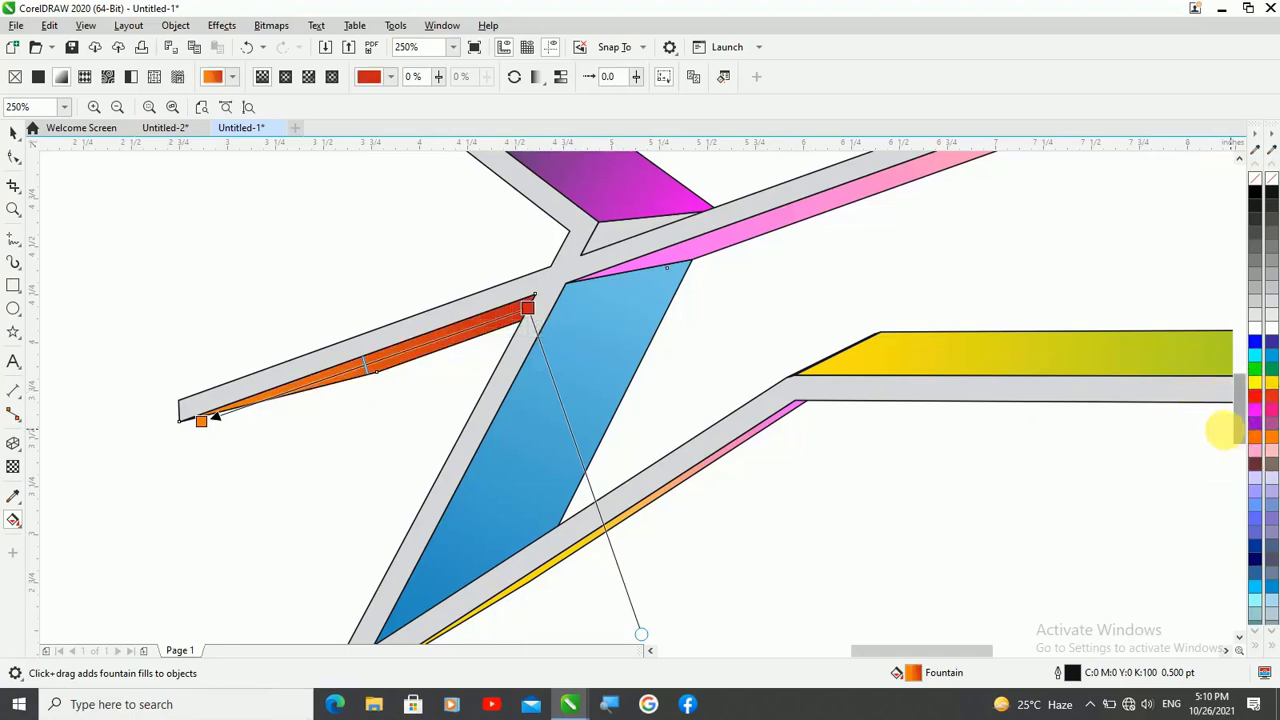
pyautogui.click(202, 422)
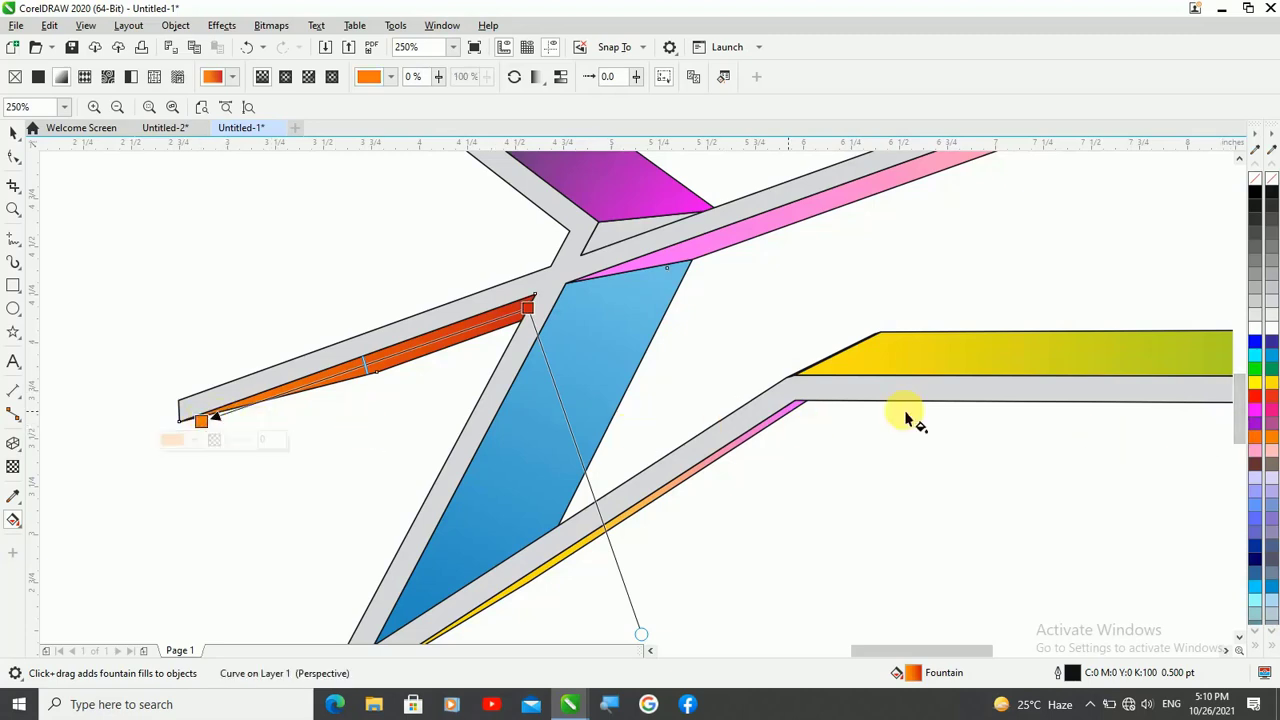
pyautogui.click(1255, 454)
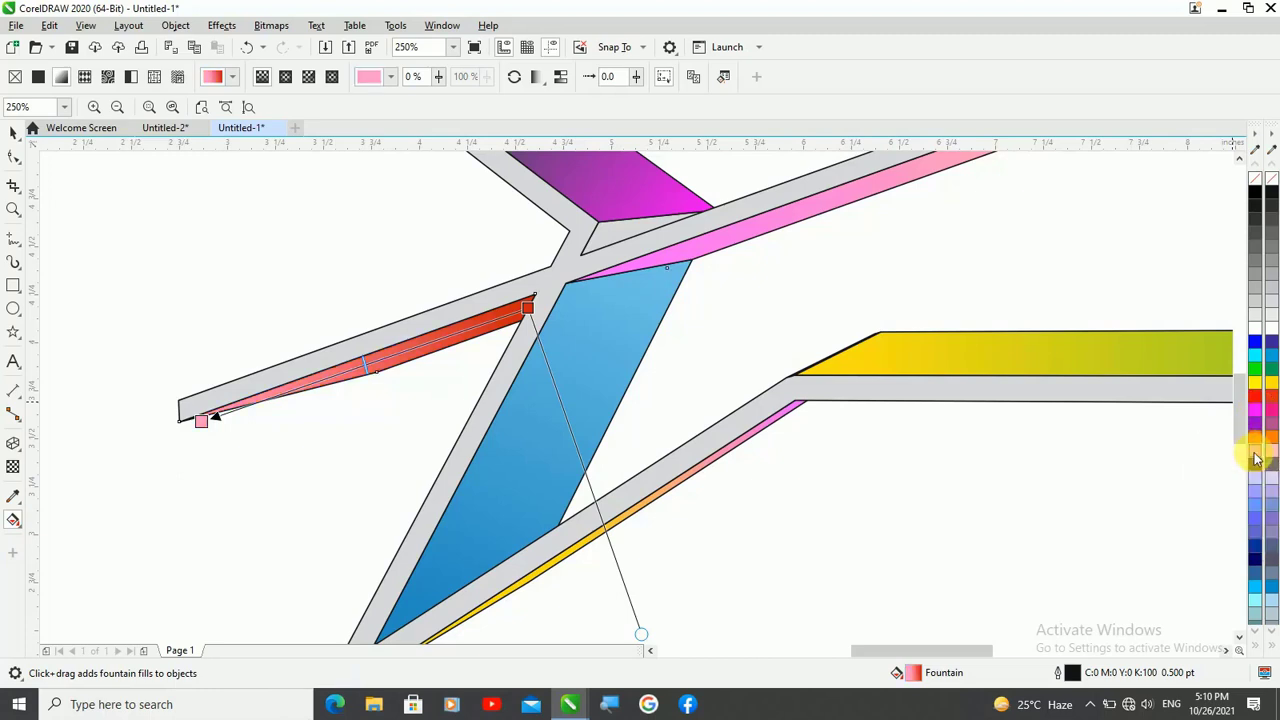
pyautogui.click(354, 287)
# - Apply a linear fountain fill to the small triangular face below the magenta face, from golden yellow at its wide end to dark yellow at its point
pyautogui.scroll(-5, 474, 370)
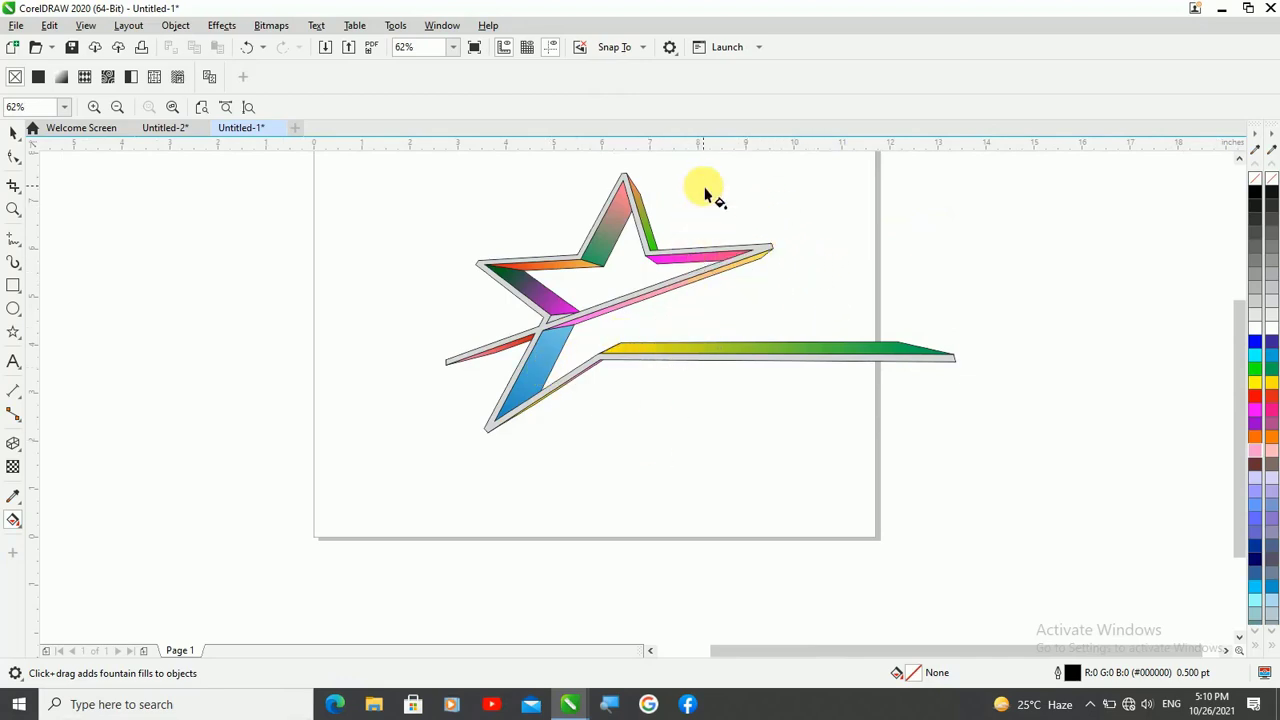
pyautogui.scroll(-2, 584, 508)
pyautogui.scroll(2, 643, 370)
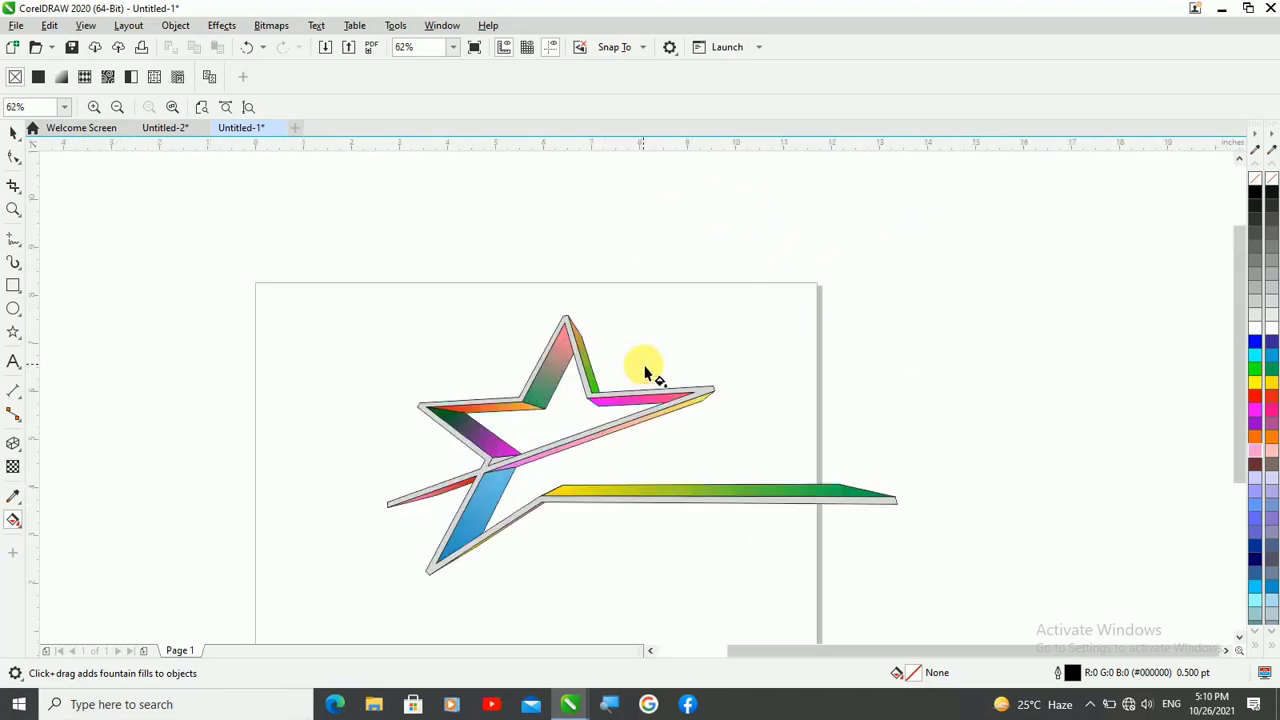
pyautogui.scroll(2, 665, 474)
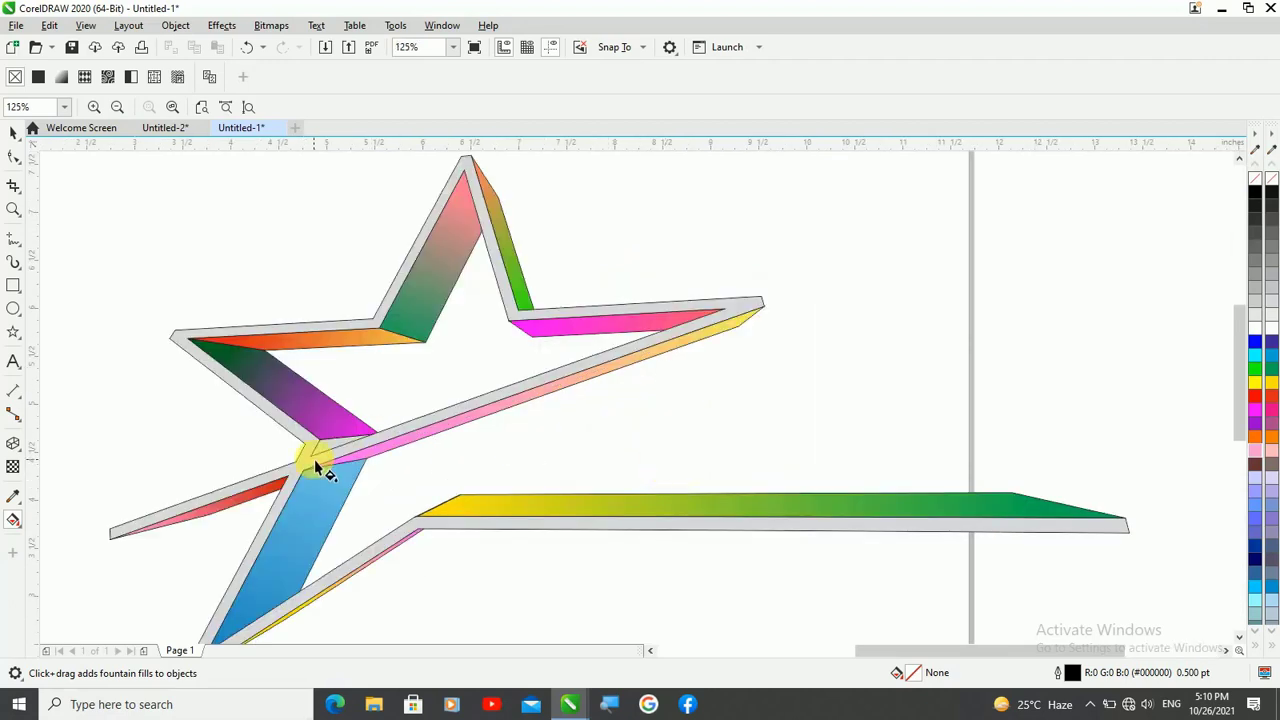
pyautogui.scroll(2, 346, 485)
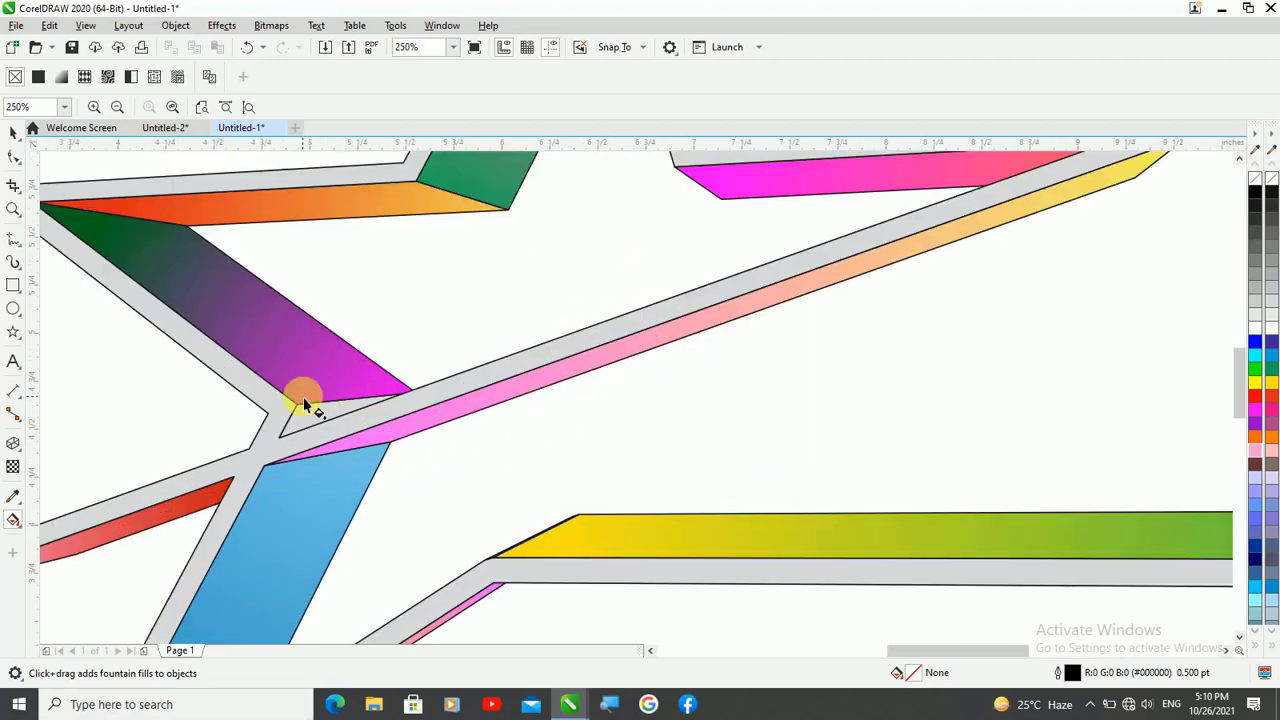
pyautogui.scroll(2, 303, 406)
pyautogui.moveTo(271, 422); pyautogui.dragTo(457, 389)
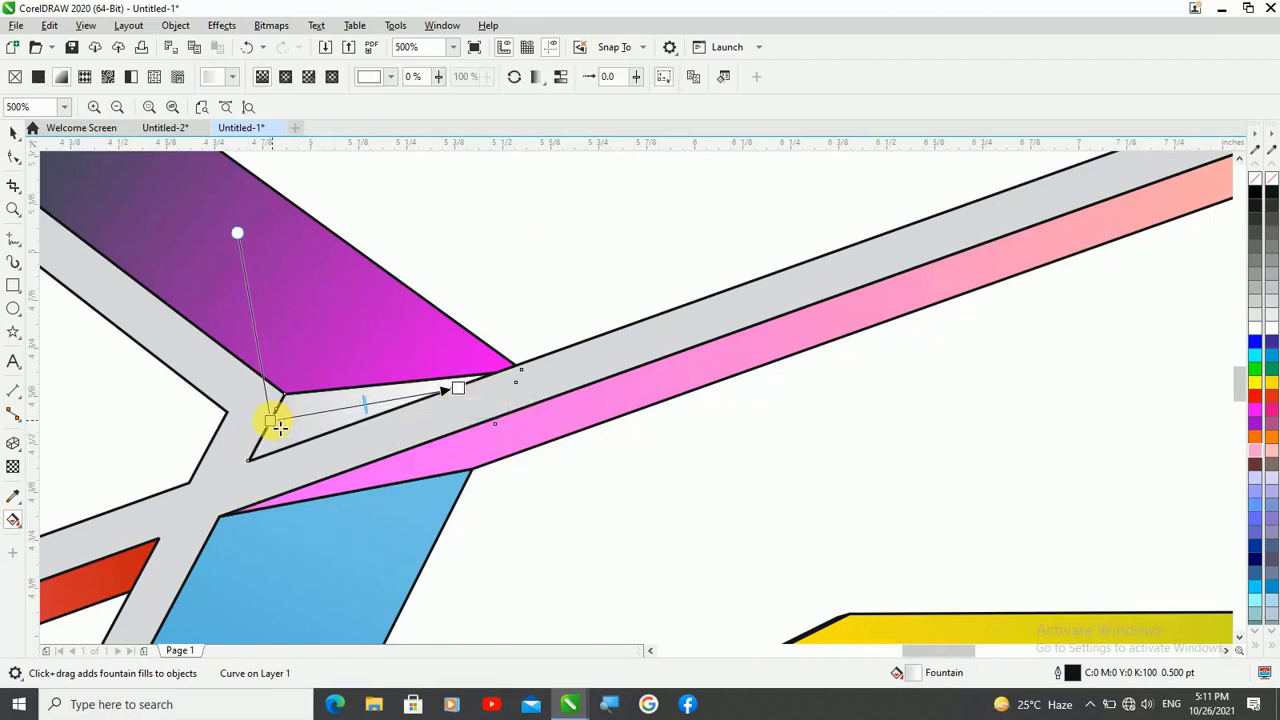
pyautogui.click(274, 422)
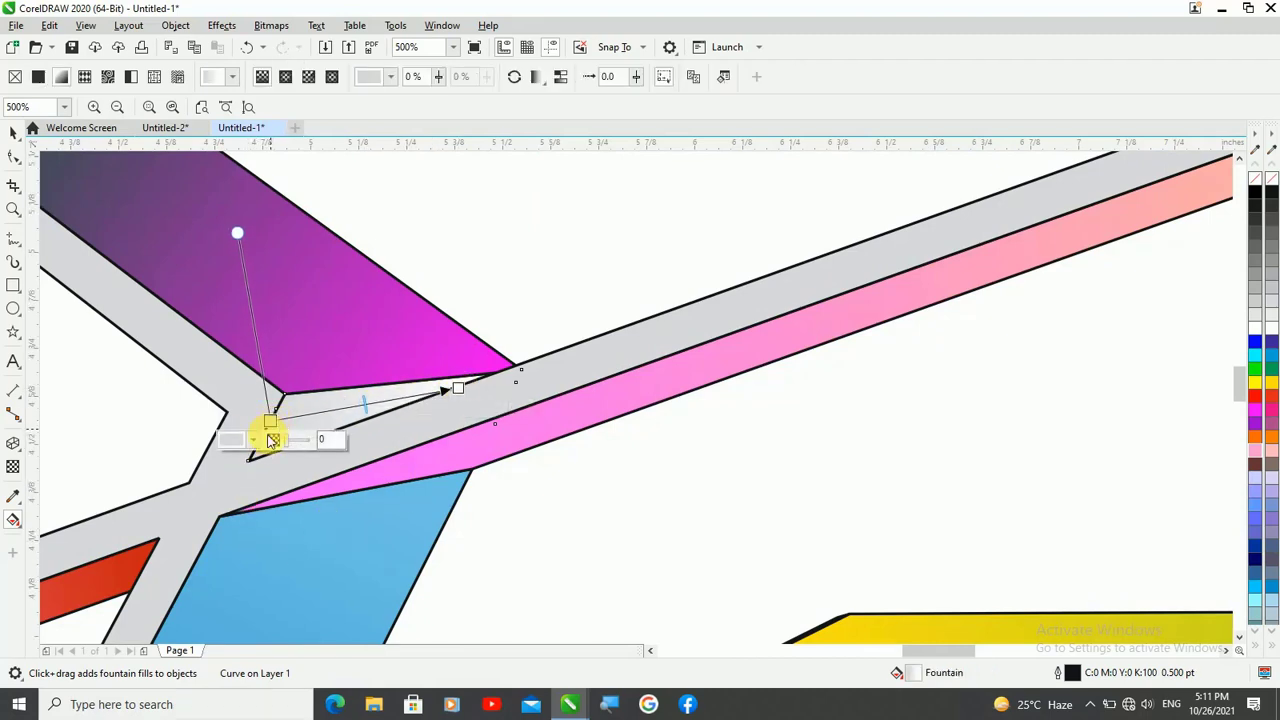
pyautogui.click(1271, 382)
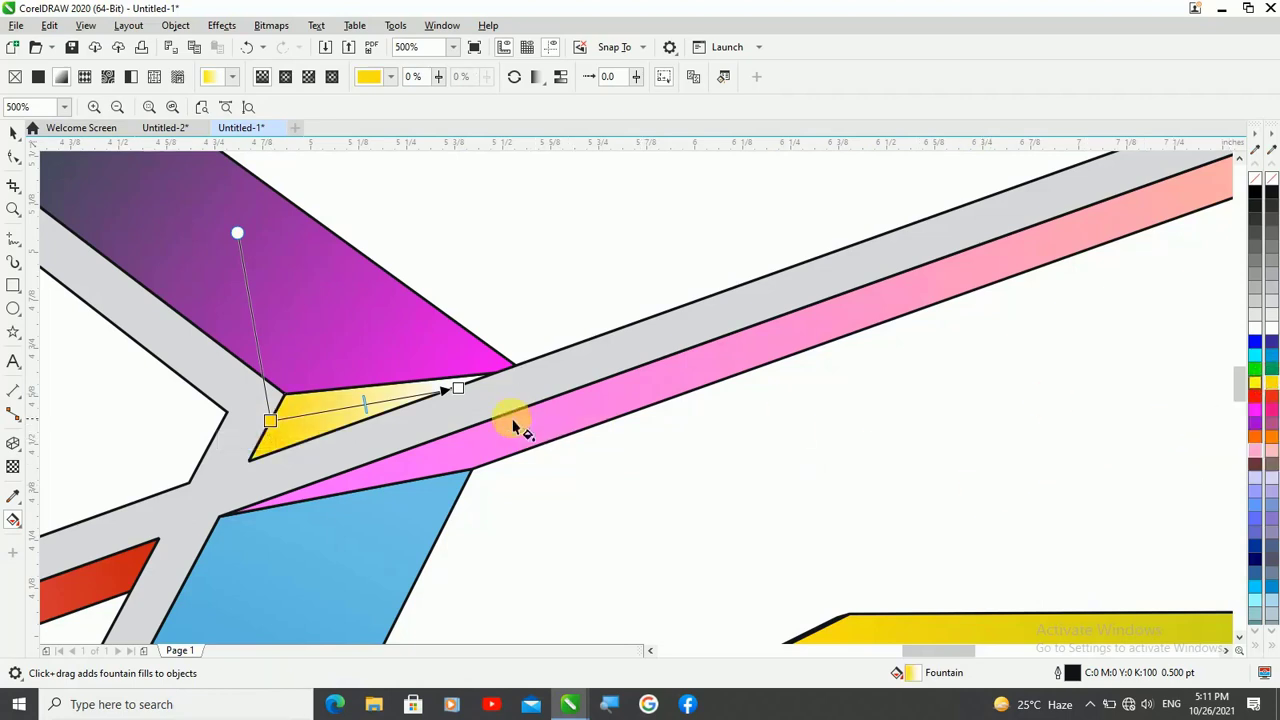
pyautogui.click(463, 393)
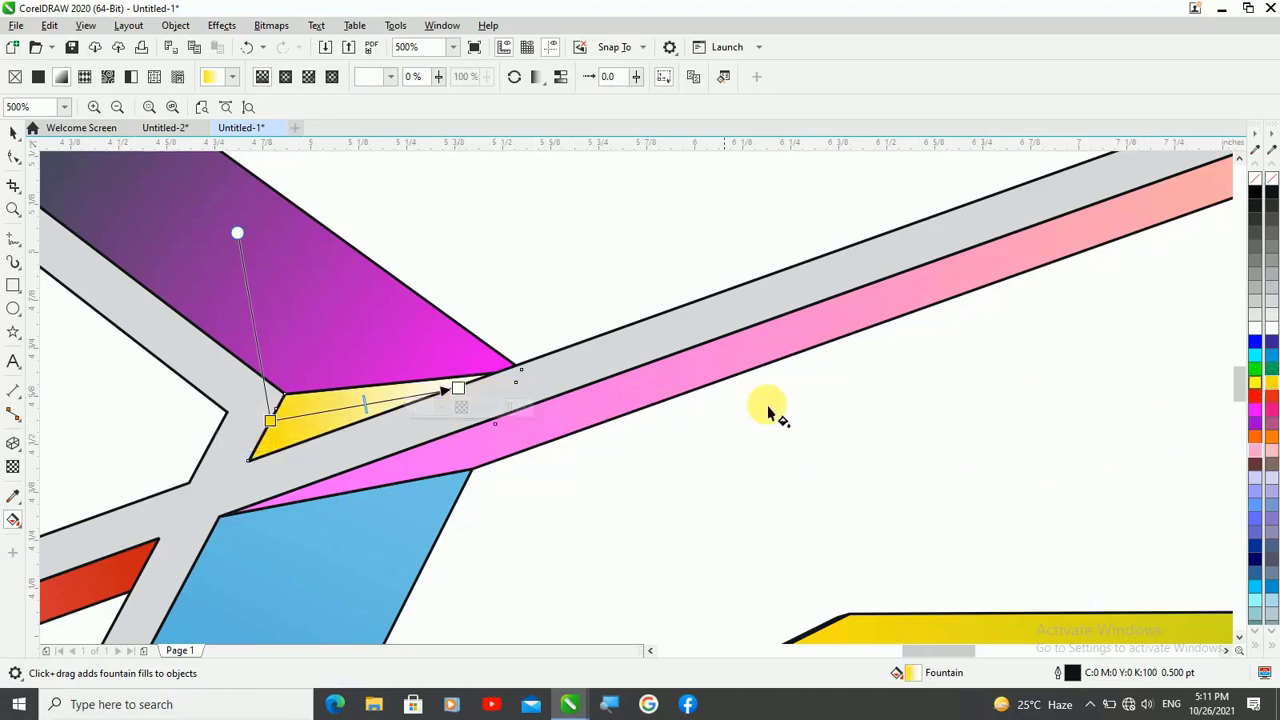
pyautogui.click(1275, 387)
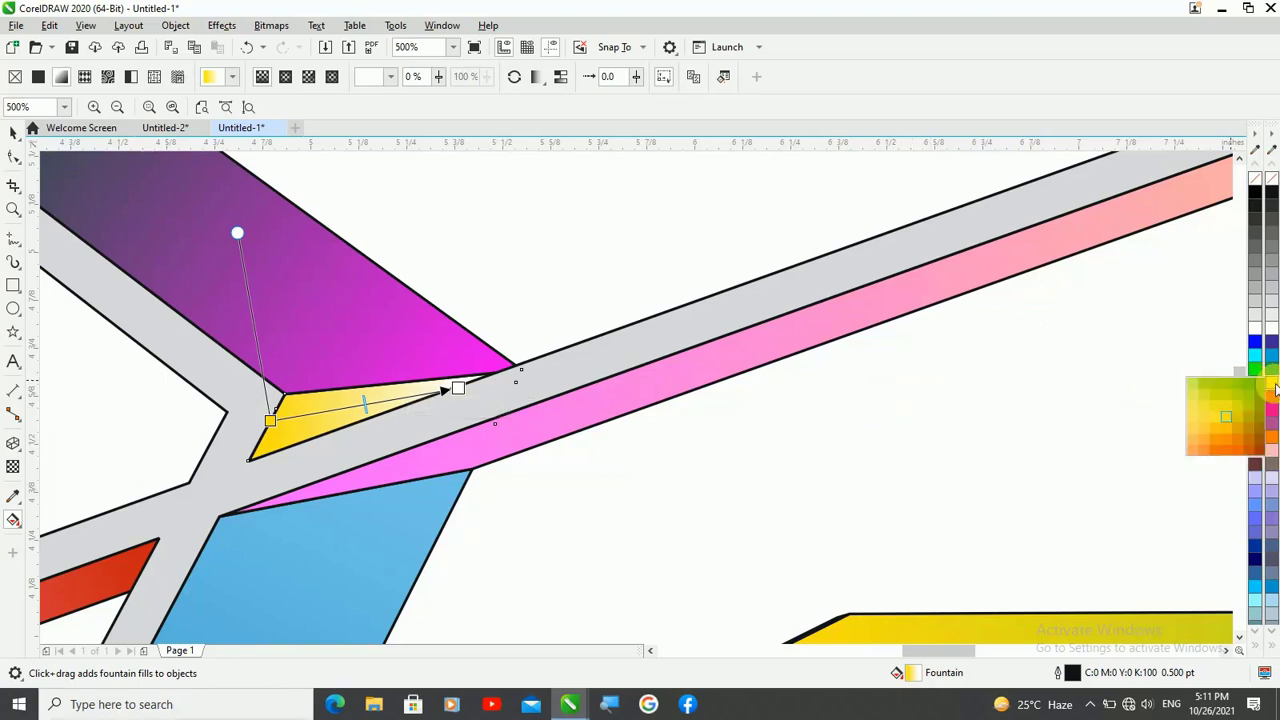
pyautogui.click(1249, 418)
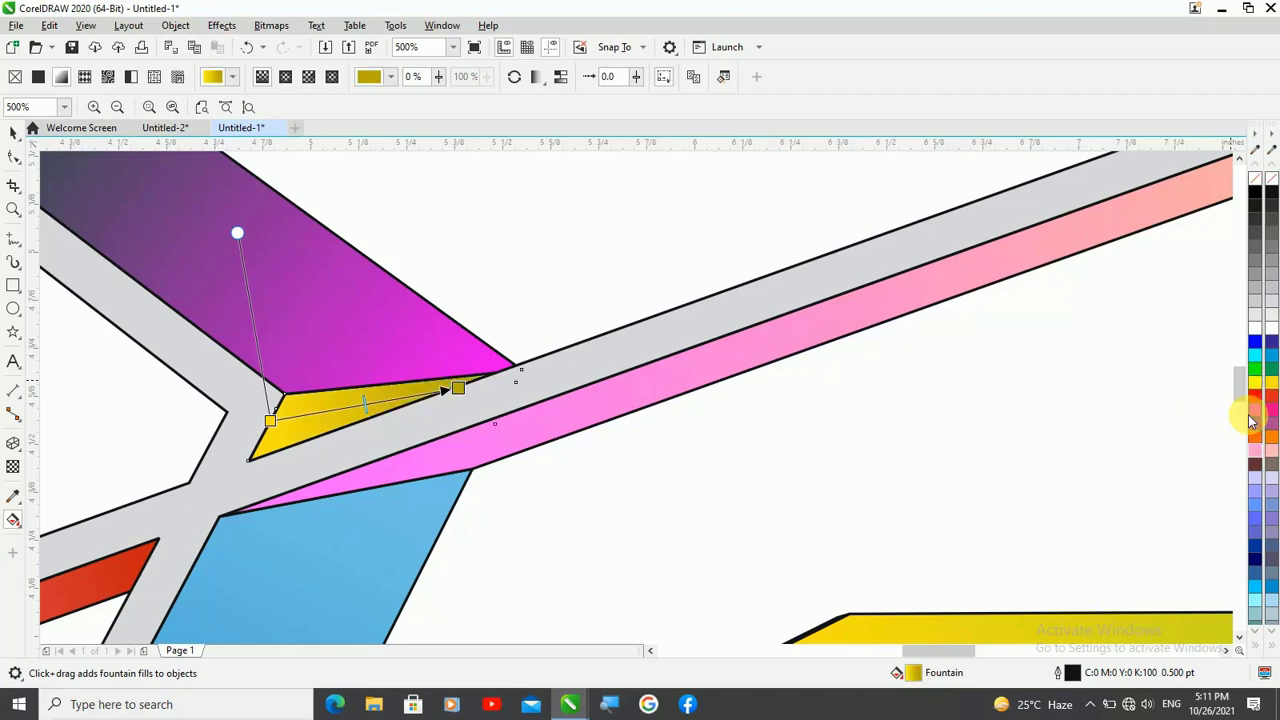
pyautogui.click(518, 291)
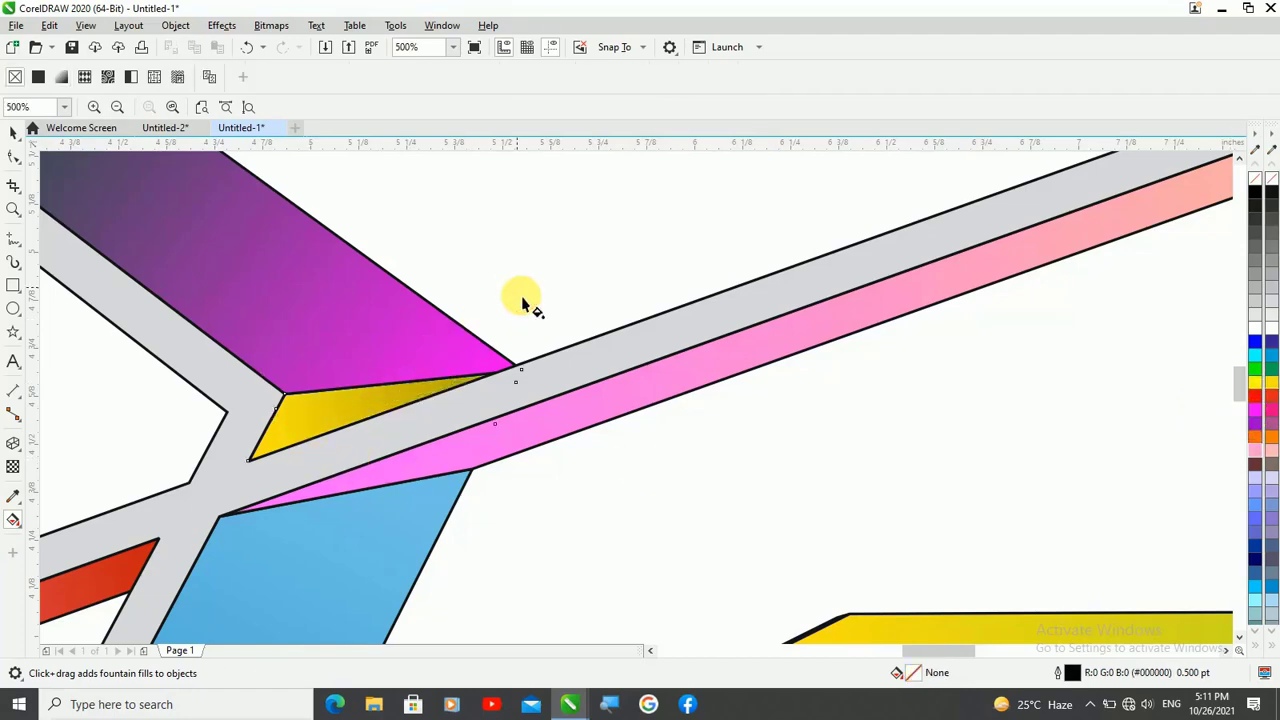
# - Select all the star logo's objects and remove their outlines
pyautogui.scroll(-2, 523, 309)
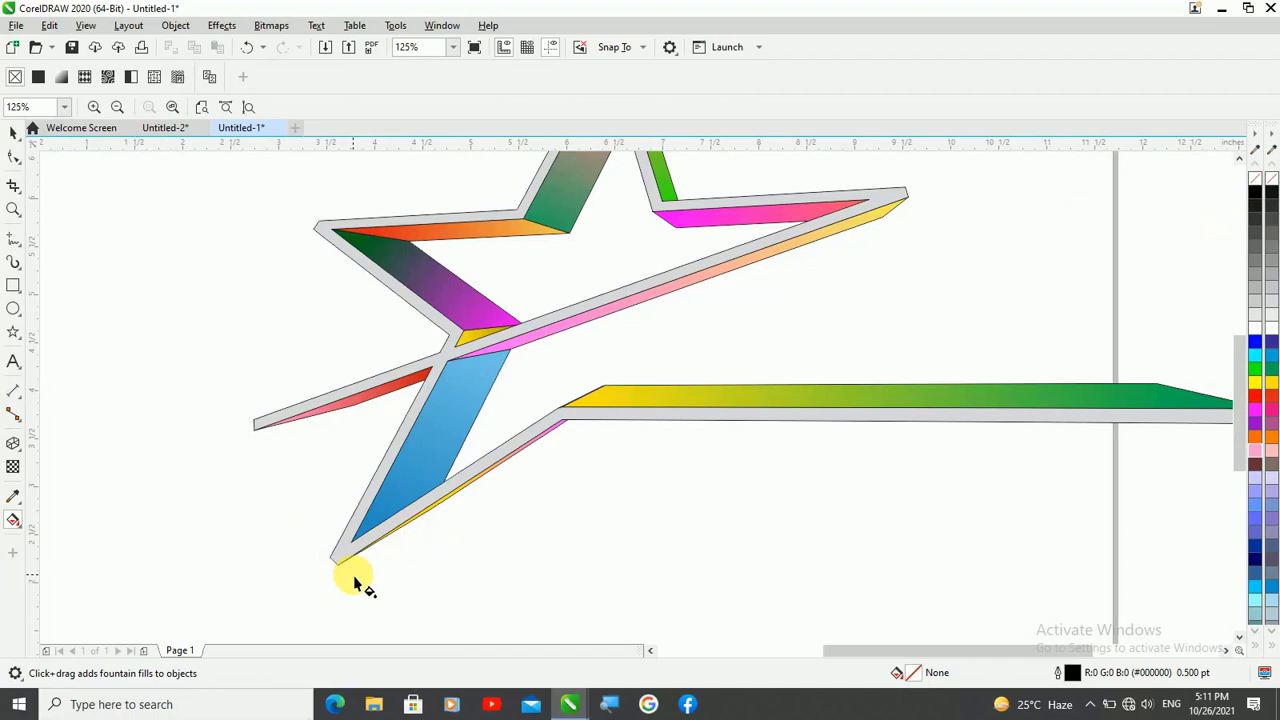
pyautogui.scroll(-1, 334, 620)
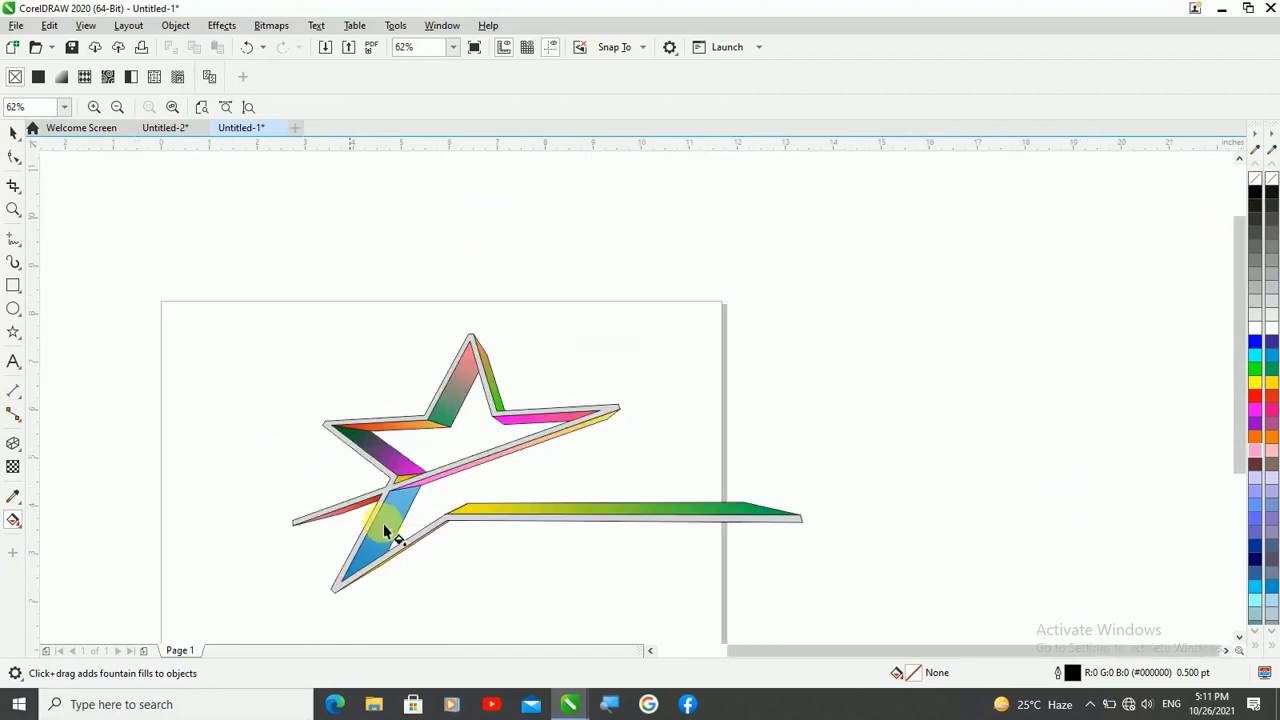
pyautogui.scroll(1, 454, 465)
pyautogui.scroll(-1, 457, 466)
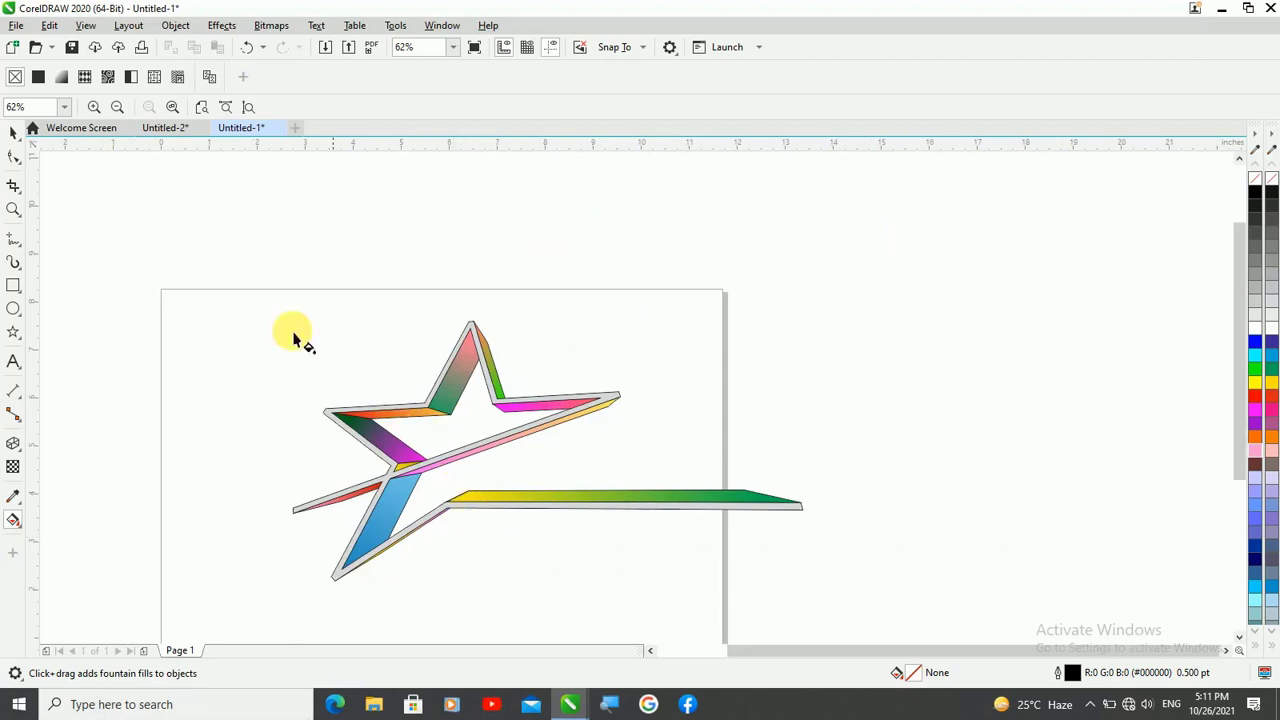
pyautogui.click(13, 133)
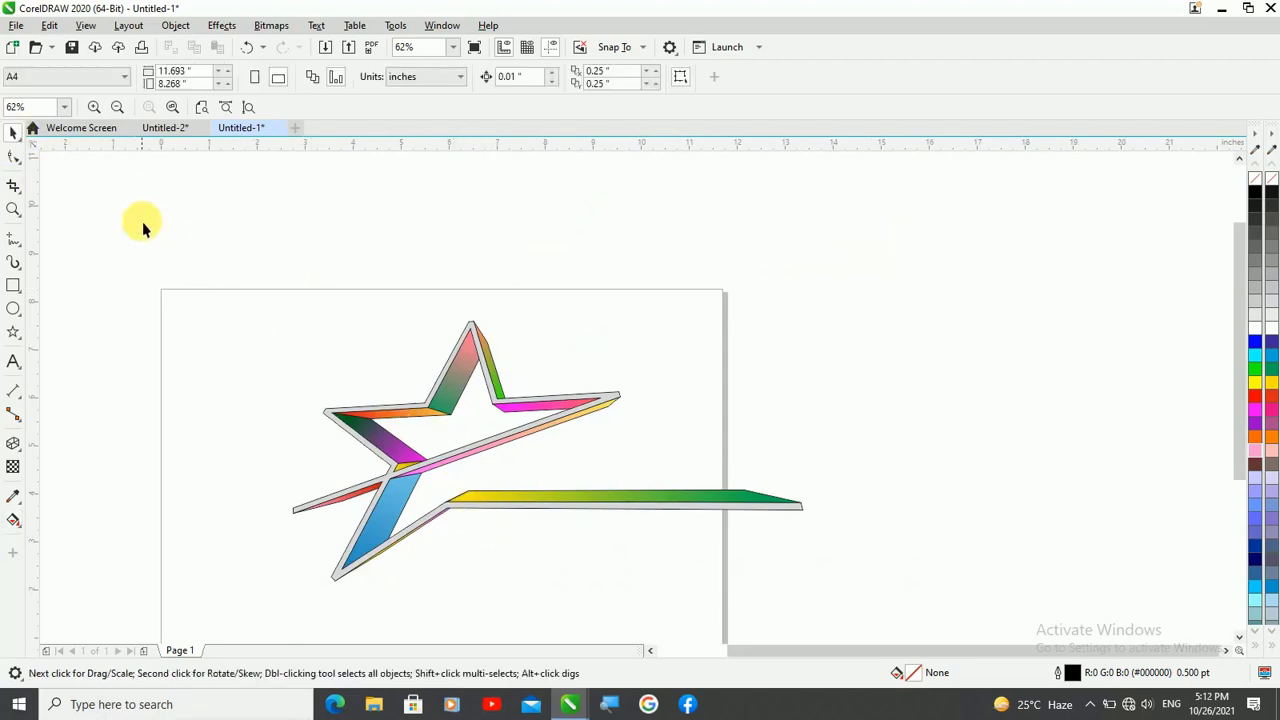
pyautogui.moveTo(143, 222); pyautogui.dragTo(884, 632)
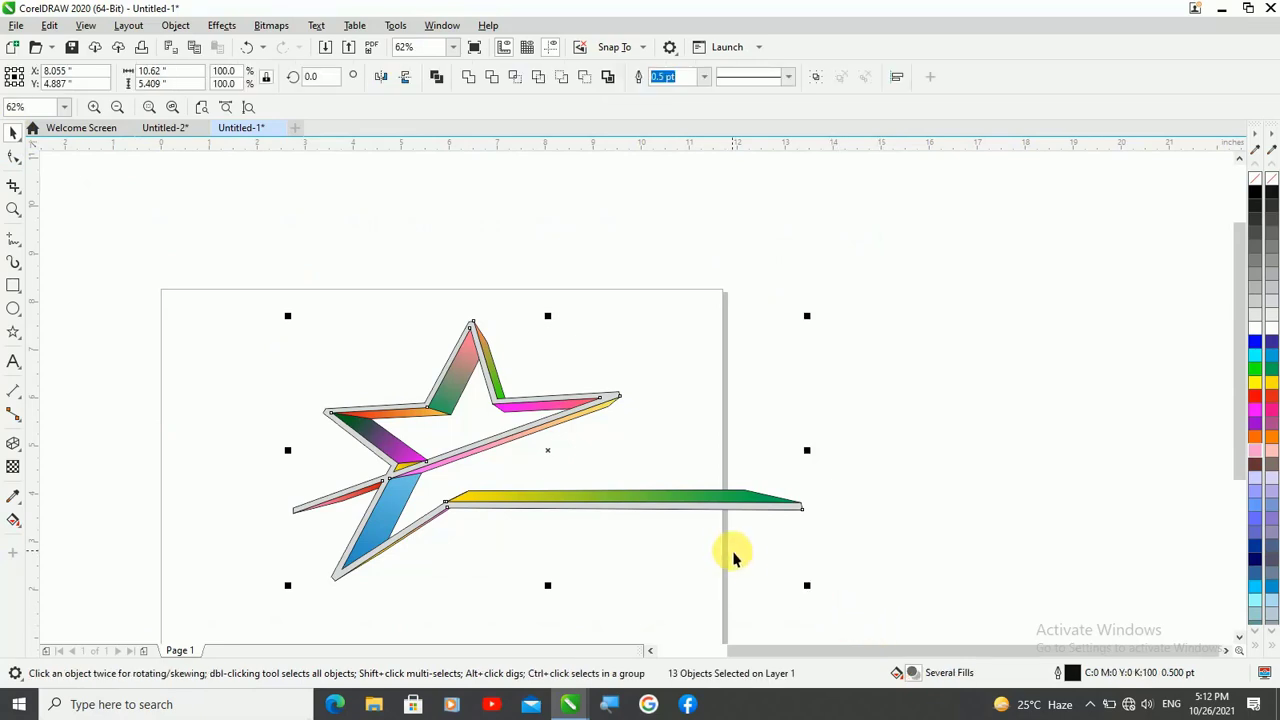
pyautogui.rightClick(1263, 181)
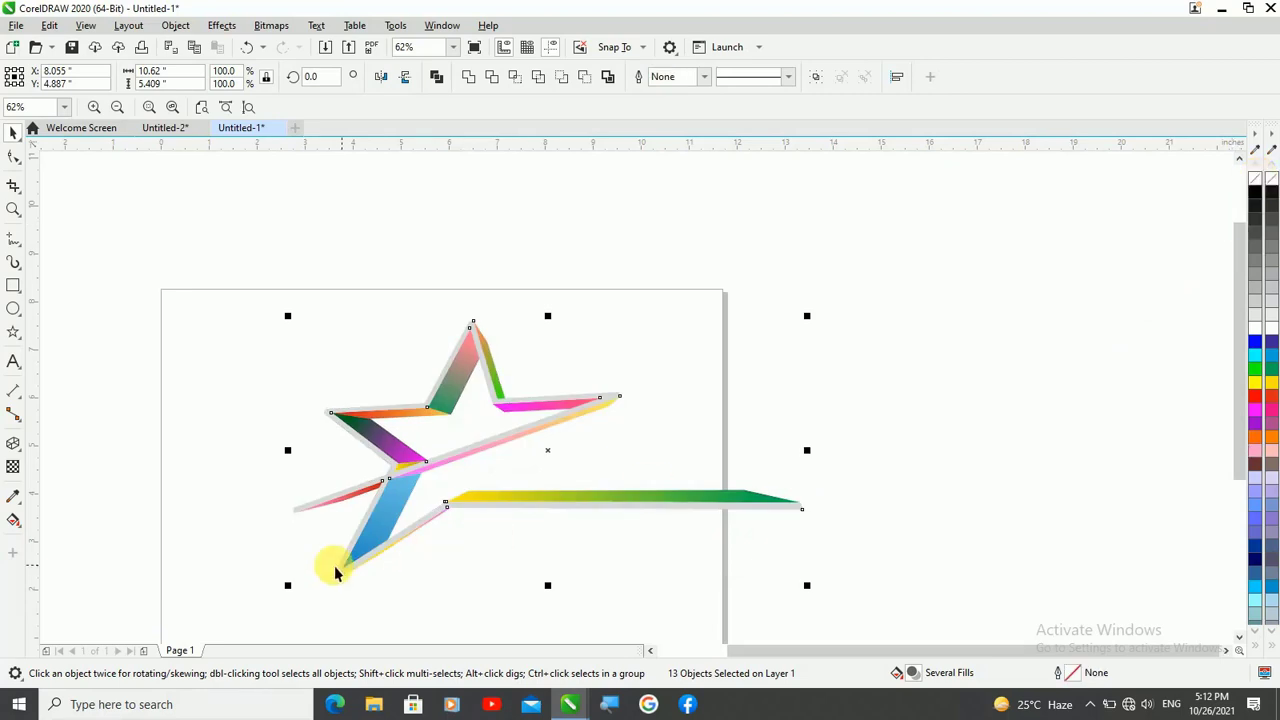
pyautogui.scroll(2, 451, 559)
pyautogui.scroll(2, 414, 491)
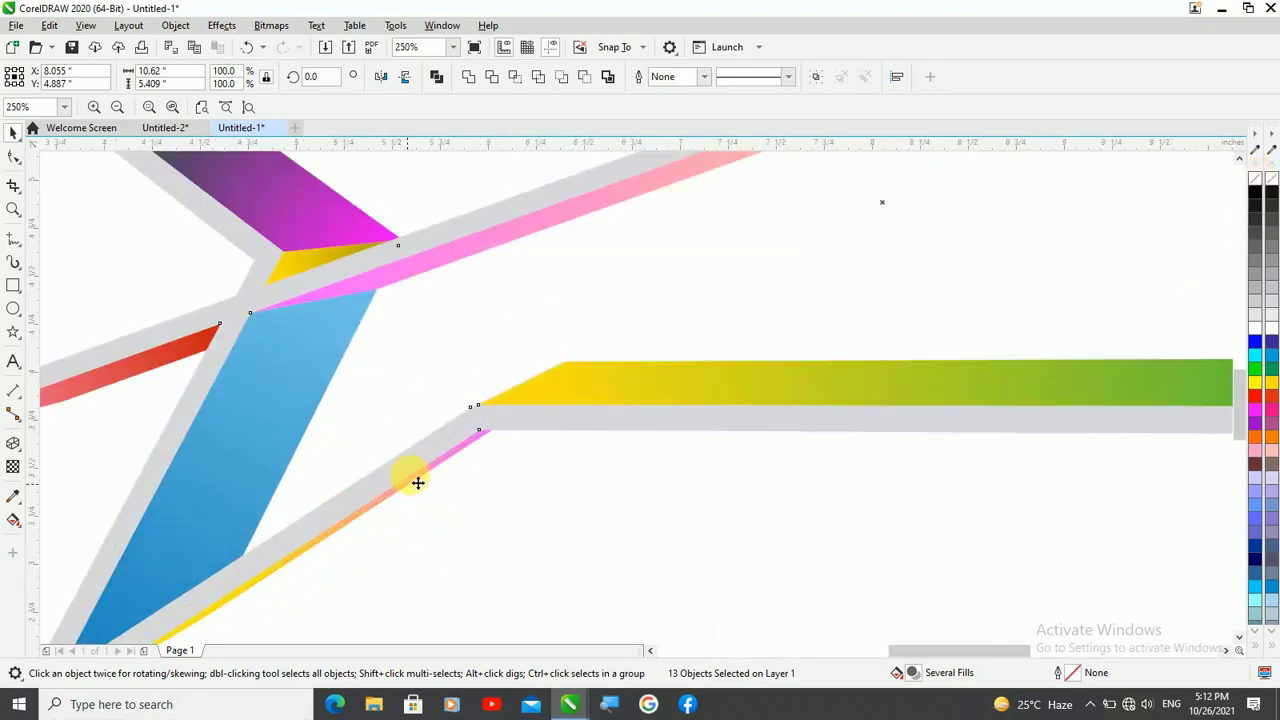
pyautogui.click(523, 604)
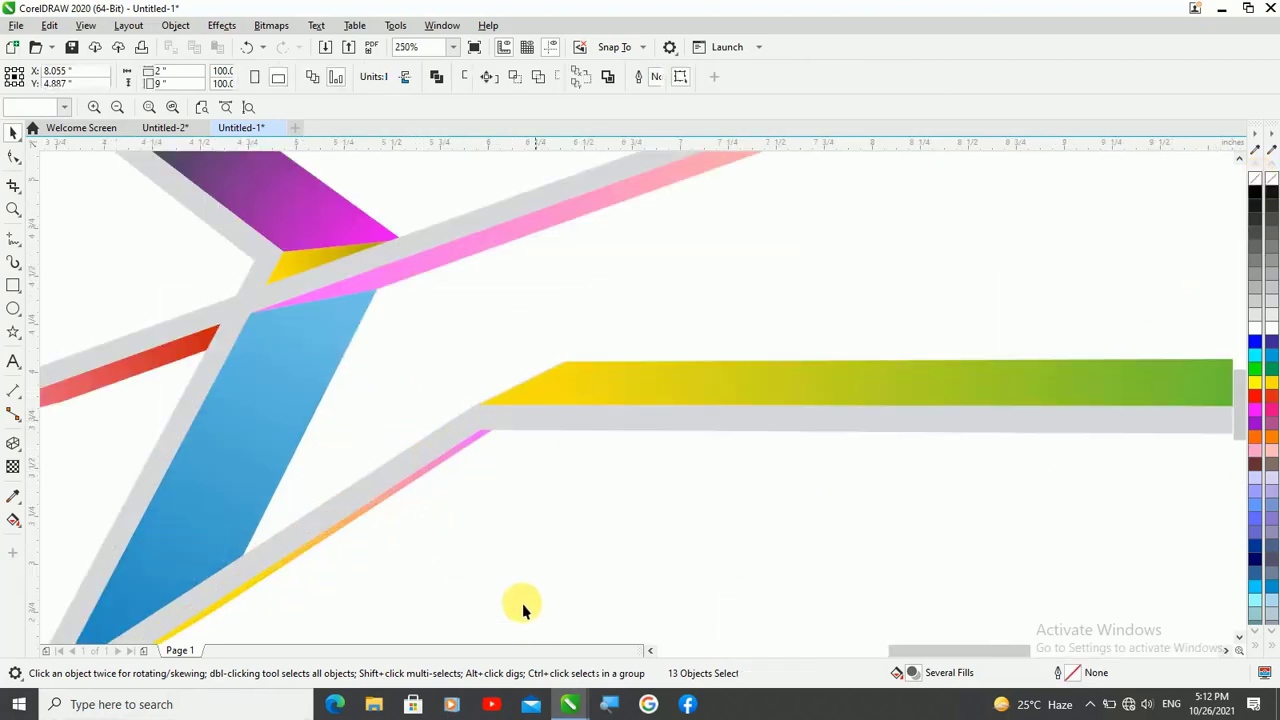
# - Fill the star's grey front frame with light yellow (#FFFF66)
pyautogui.click(478, 428)
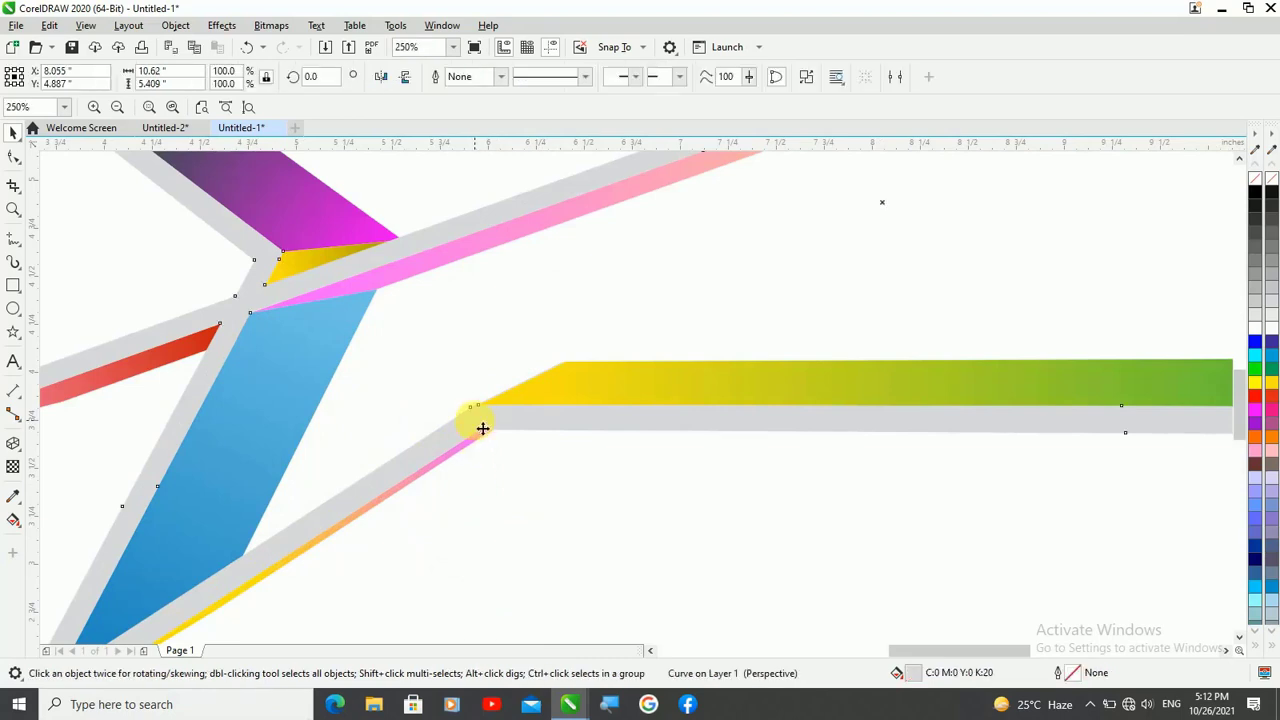
pyautogui.scroll(-2, 482, 428)
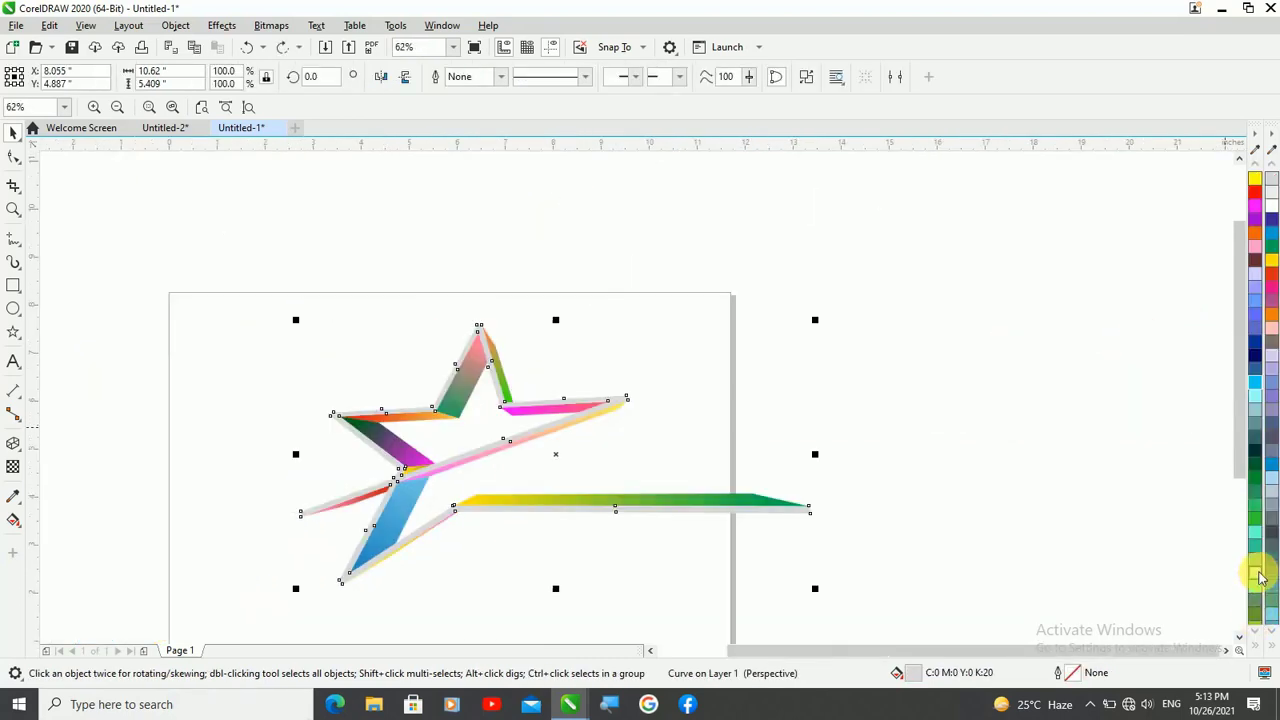
pyautogui.scroll(-5, 1257, 573)
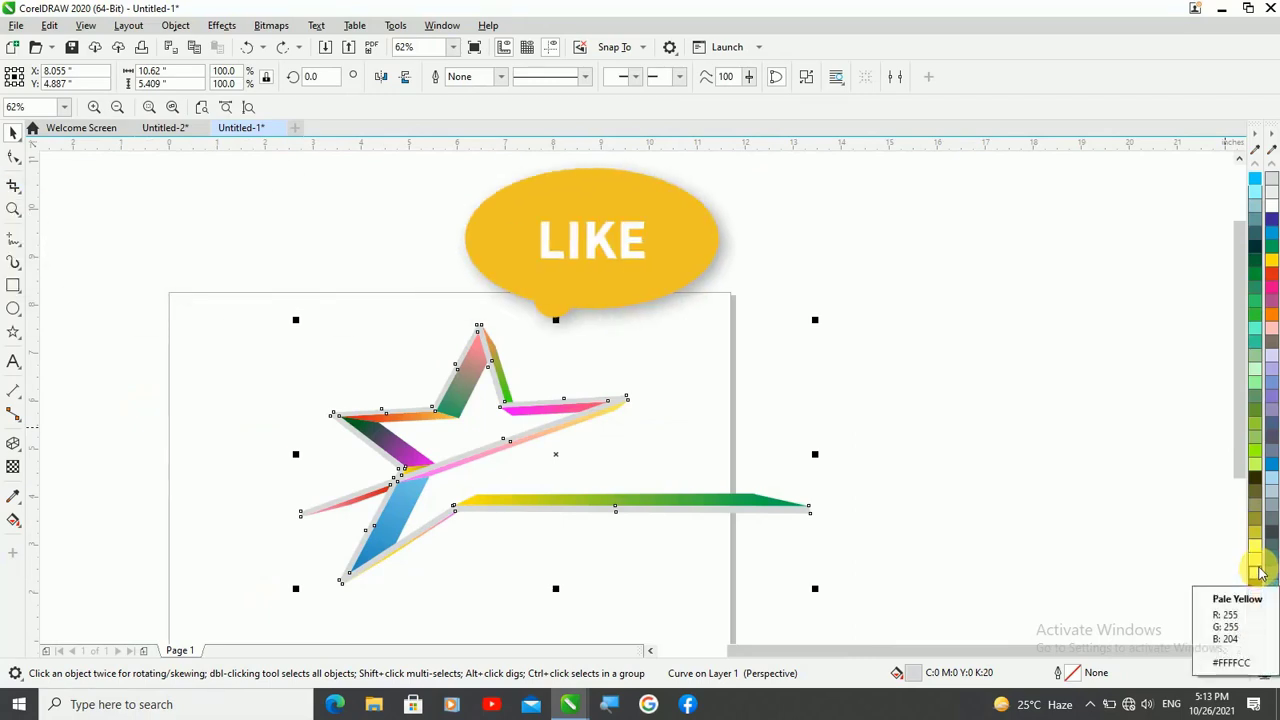
pyautogui.rightClick(1258, 556)
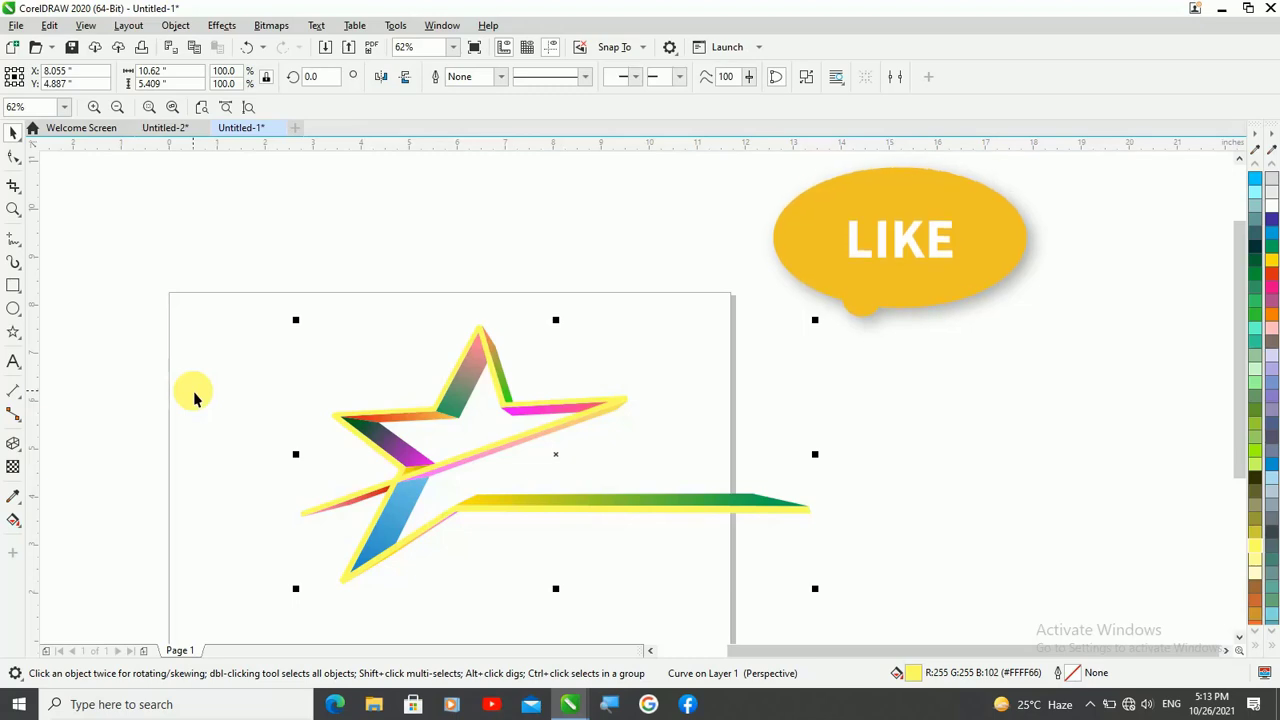
pyautogui.click(194, 392)
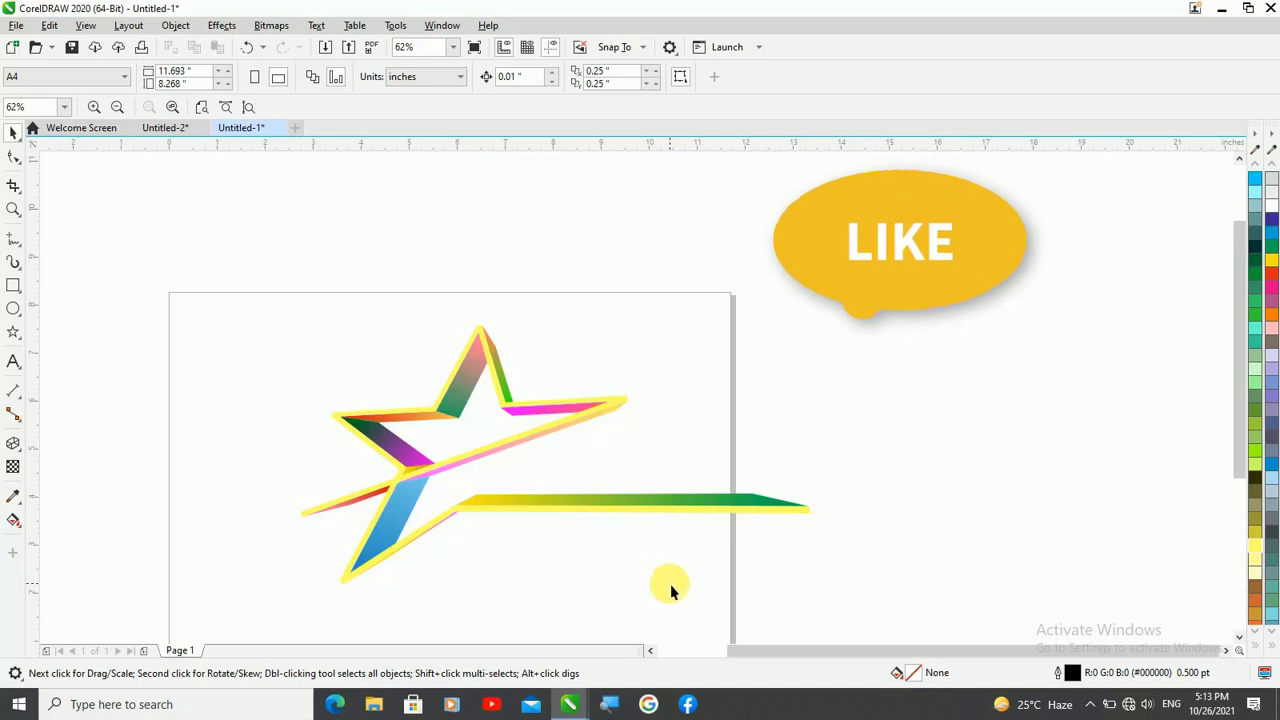
# - Add the artistic text DEOBAND at 72 pt to the right of the star, beyond the page edge
pyautogui.click(15, 363)
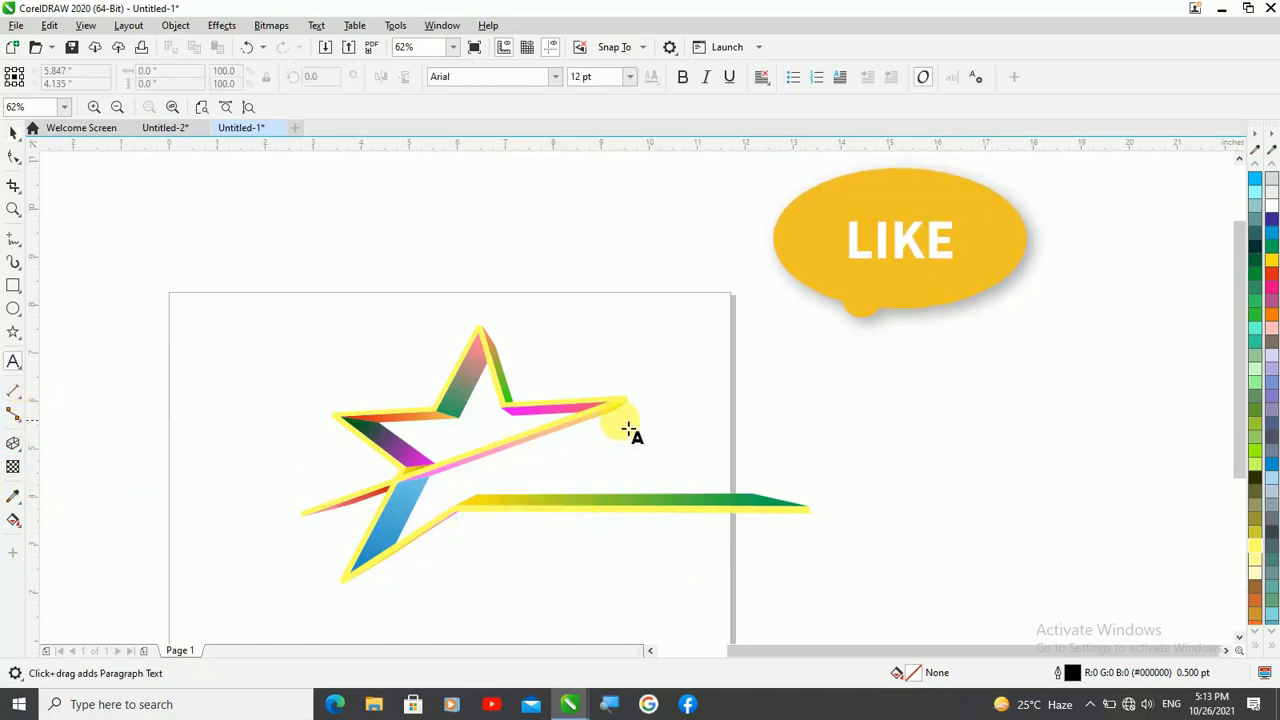
pyautogui.click(774, 430)
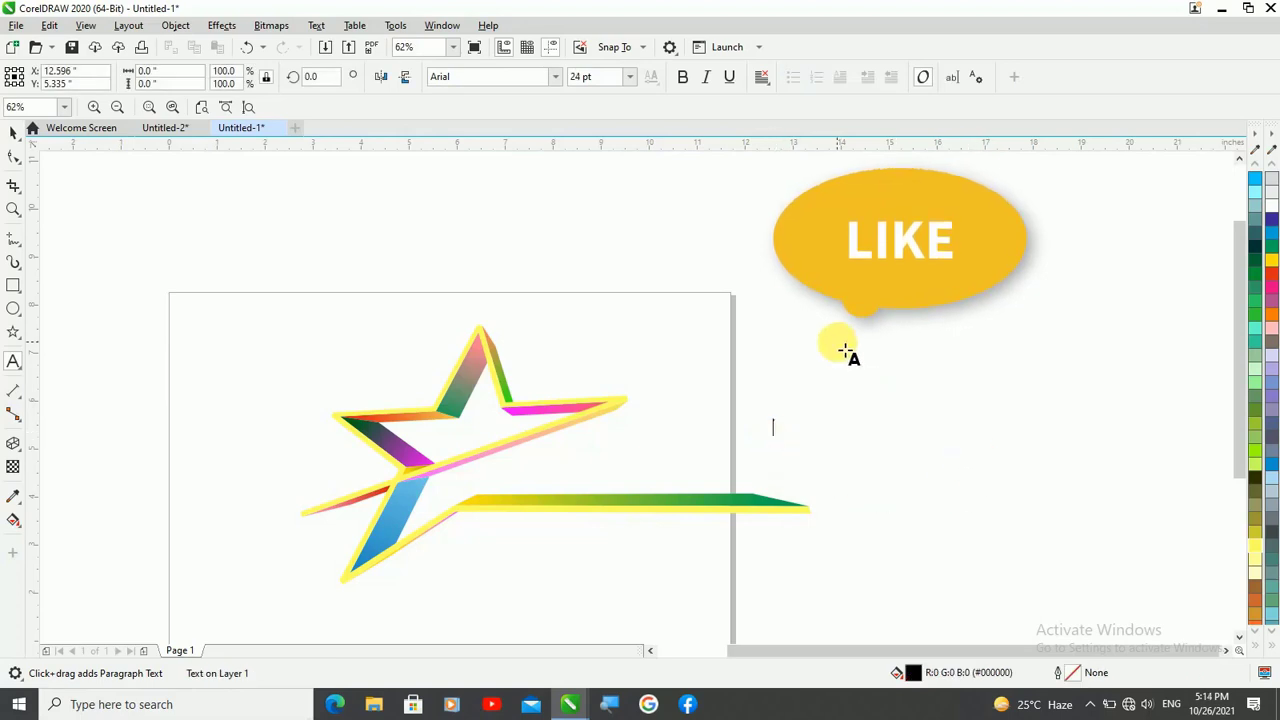
pyautogui.click(629, 77)
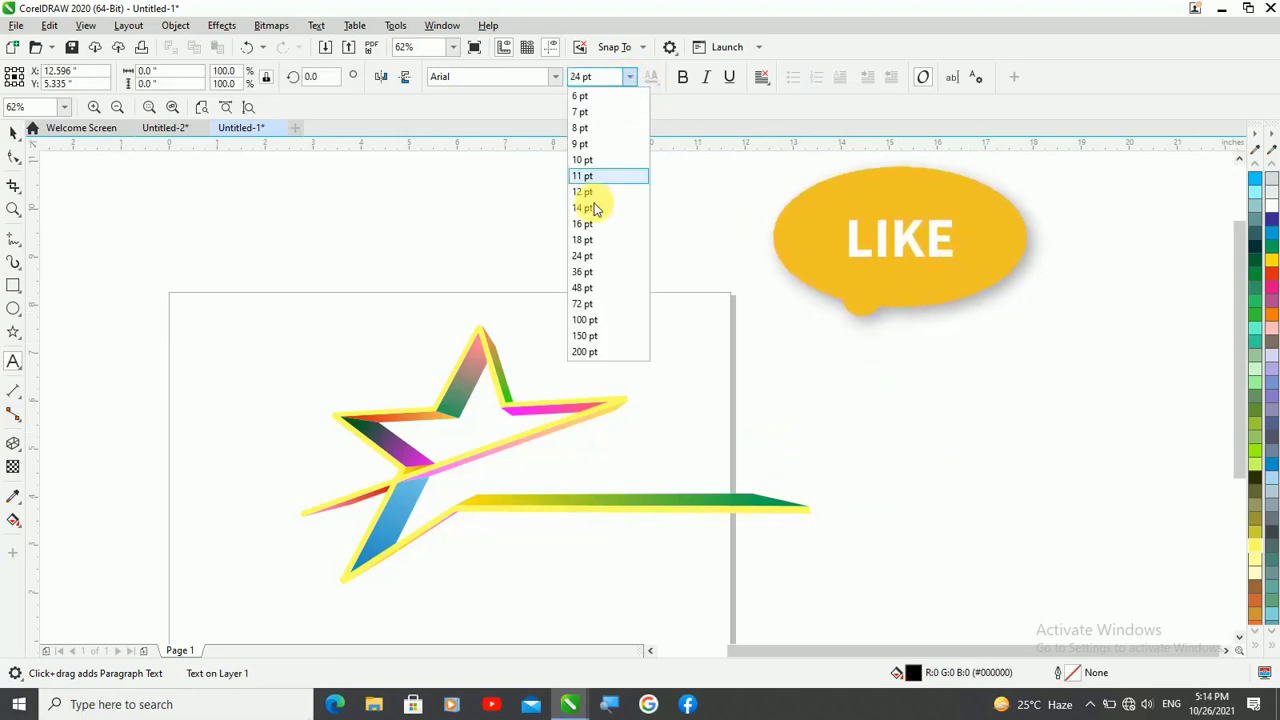
pyautogui.click(581, 304)
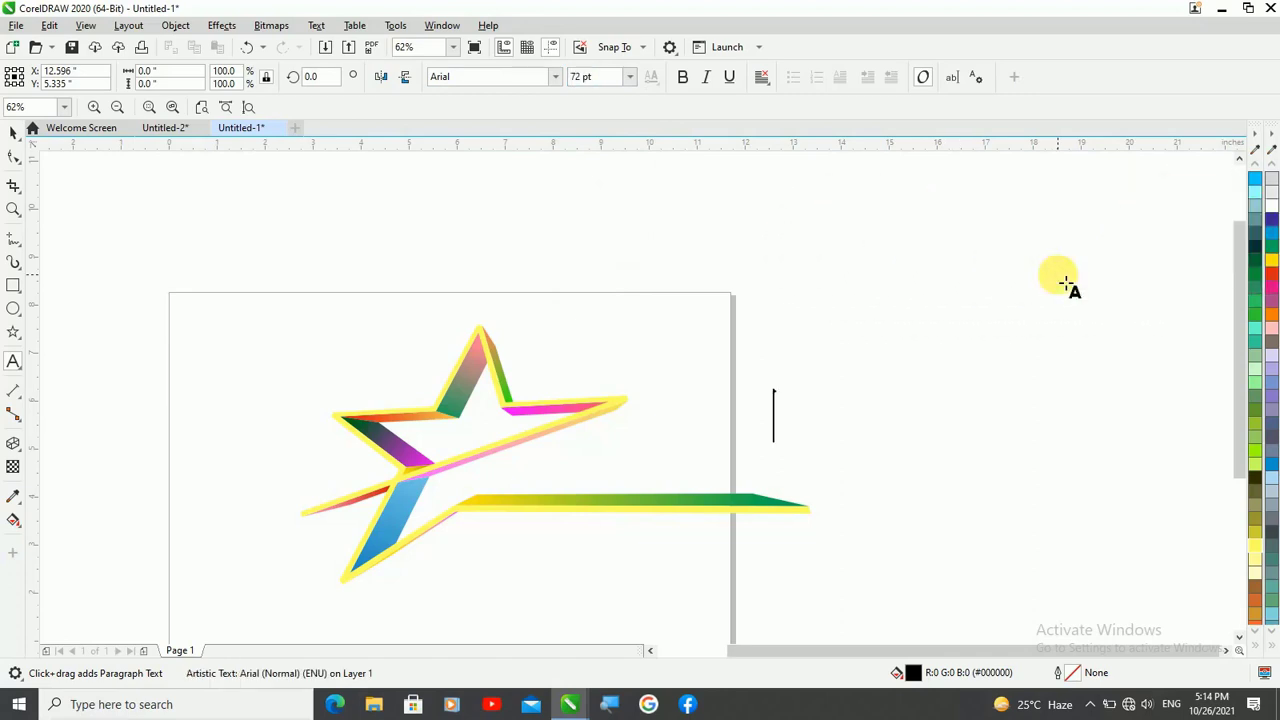
pyautogui.write('EOBAND')
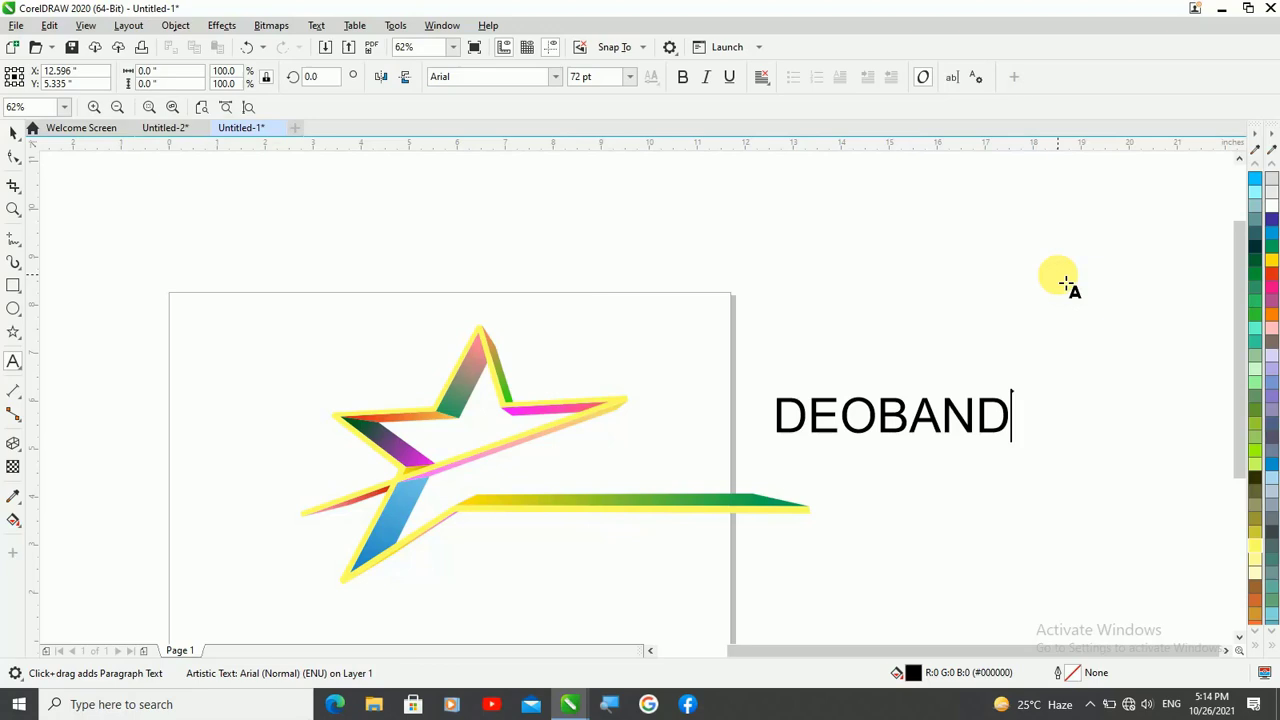
pyautogui.press('Escape')
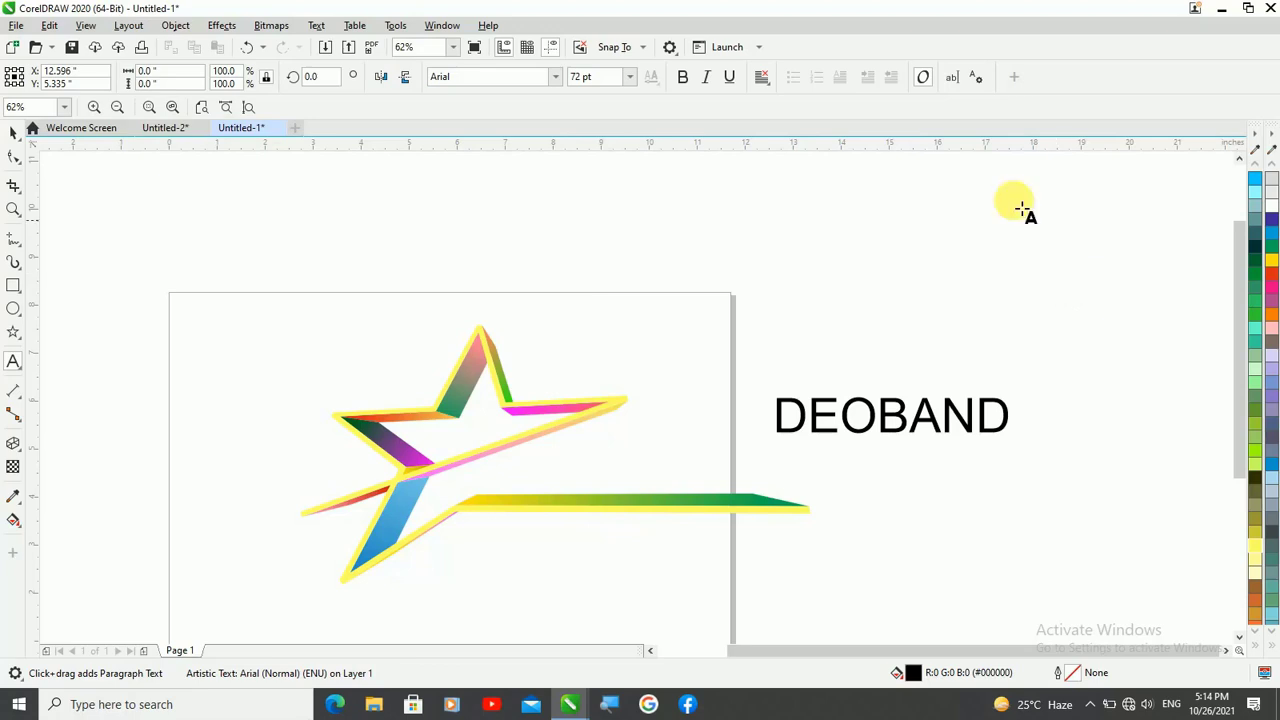
# - Try the DEOBAND text in bold and in the BatmanForeverAlternate font
pyautogui.click(689, 76)
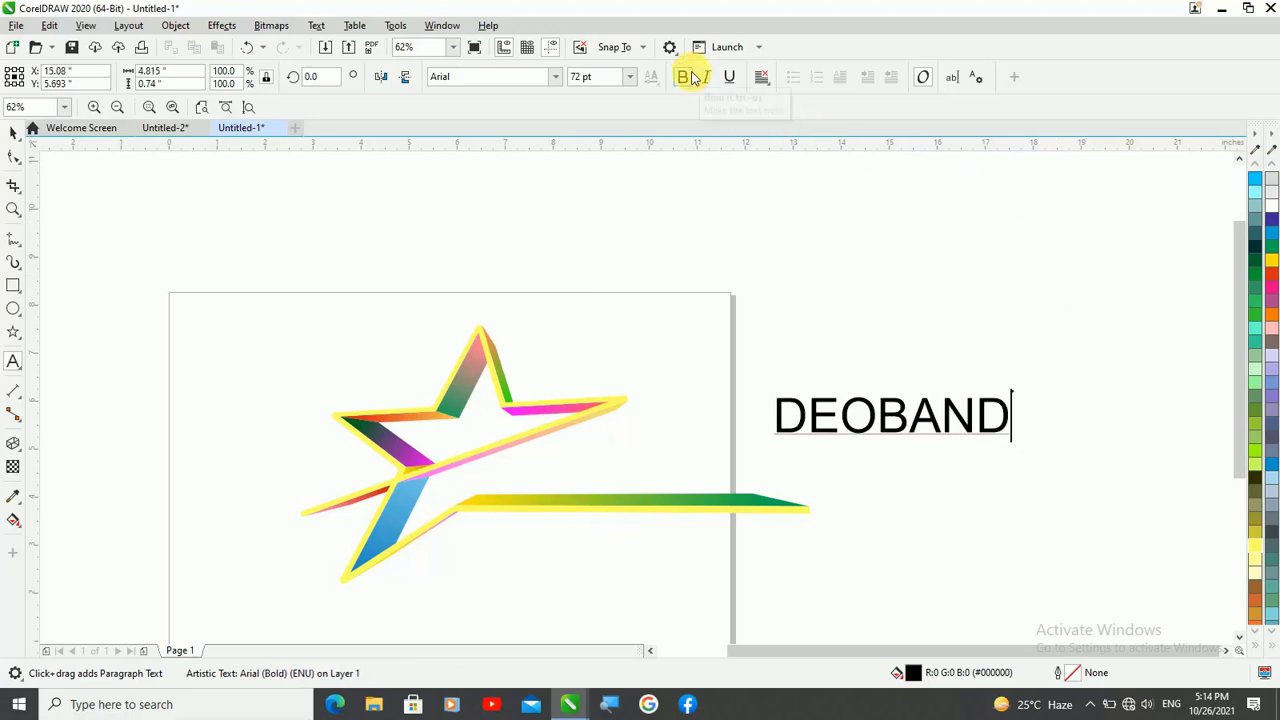
pyautogui.click(555, 80)
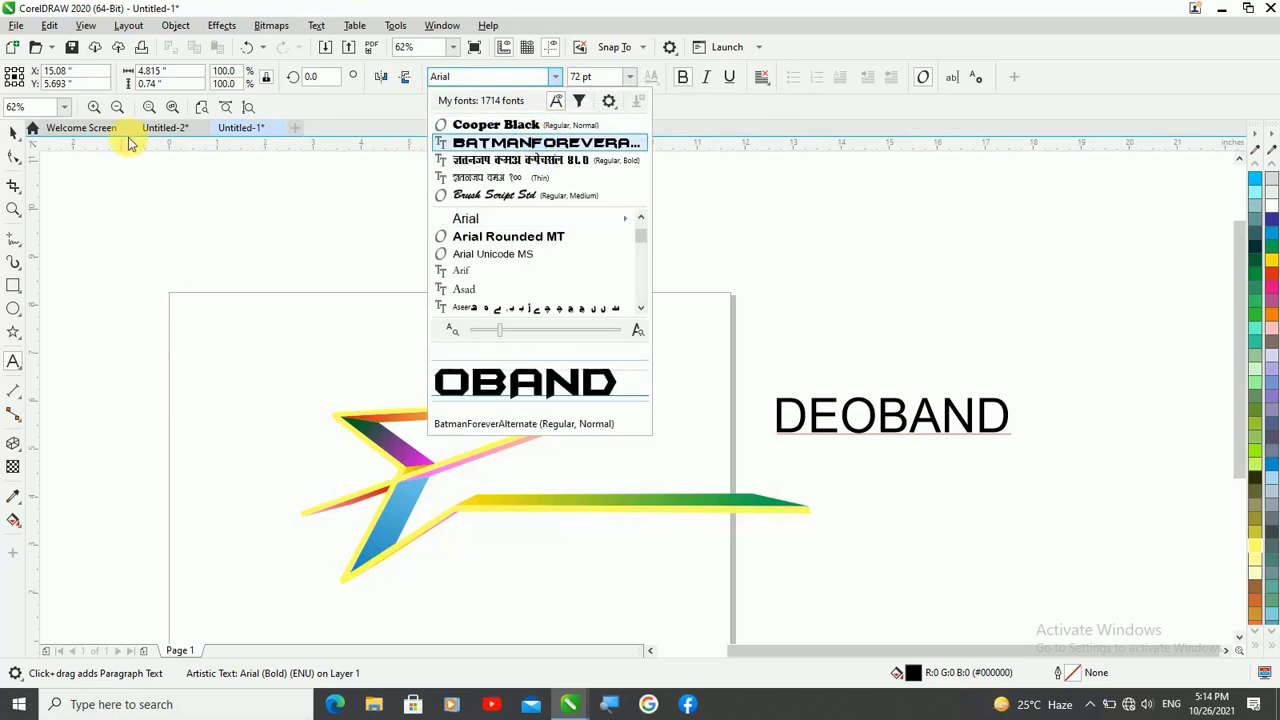
pyautogui.press('Return')
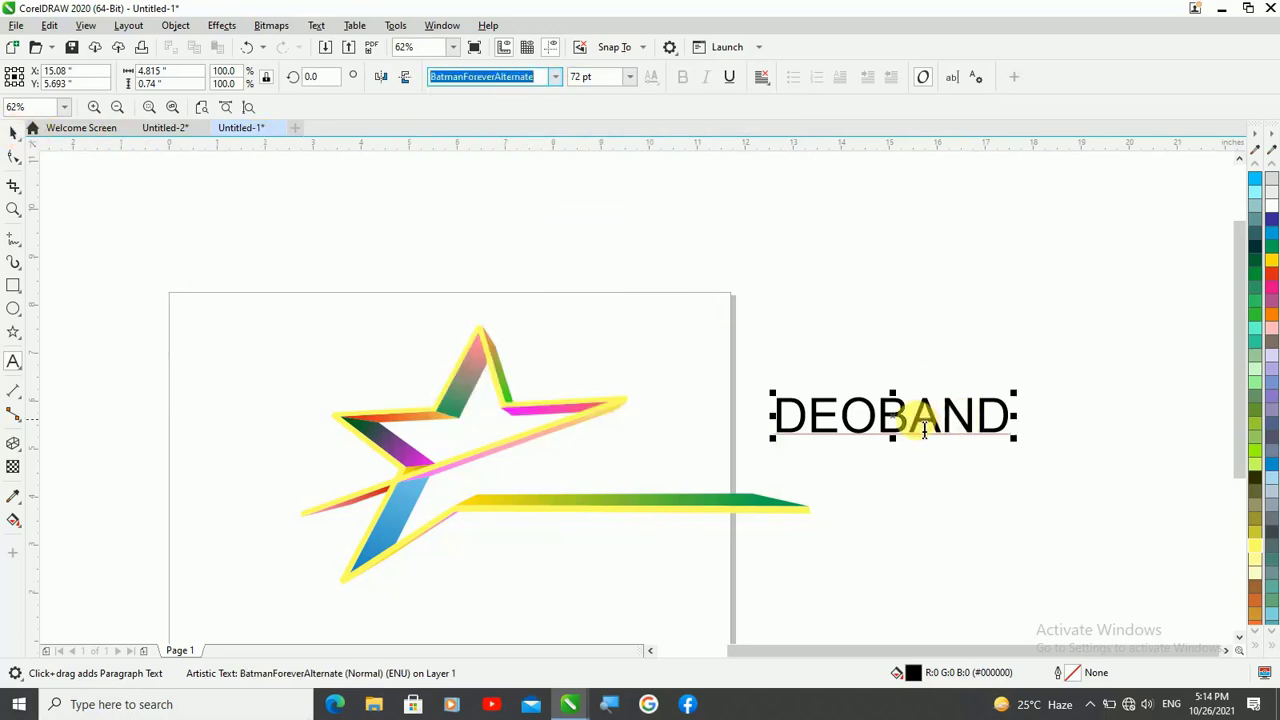
# - Set the font of the DEOBAND text to Cooper Black
pyautogui.click(13, 131)
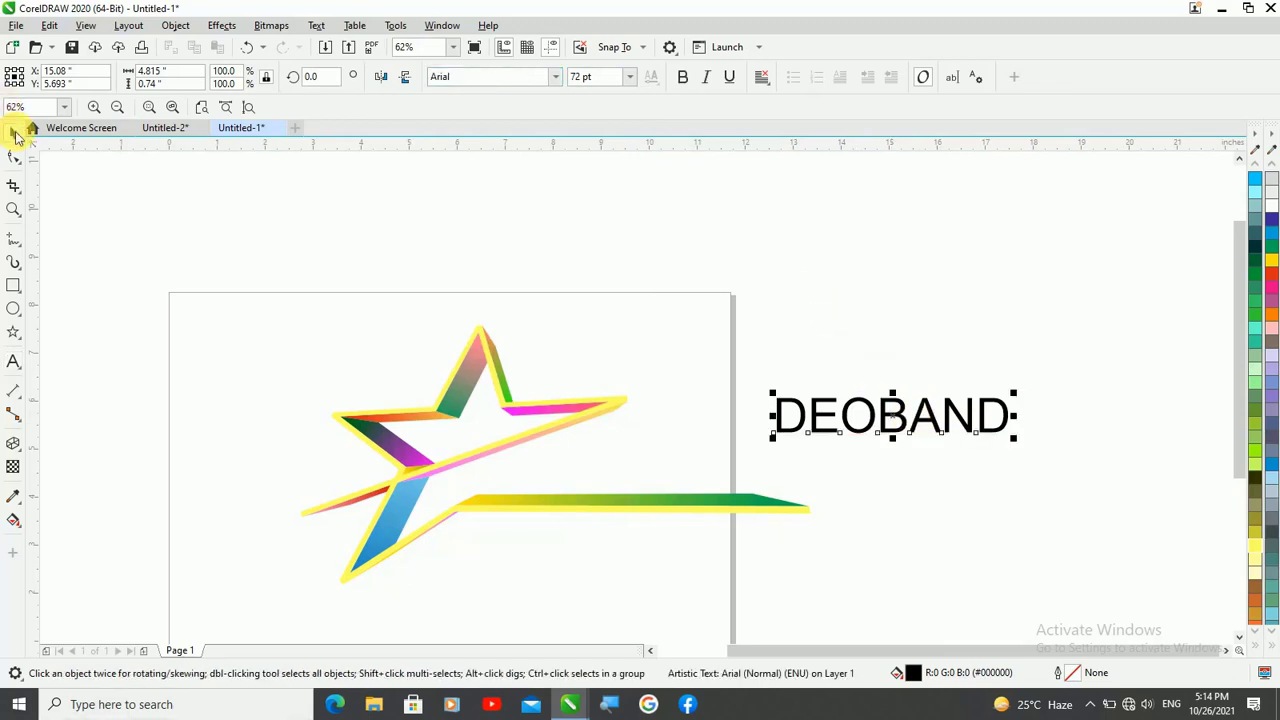
pyautogui.click(556, 77)
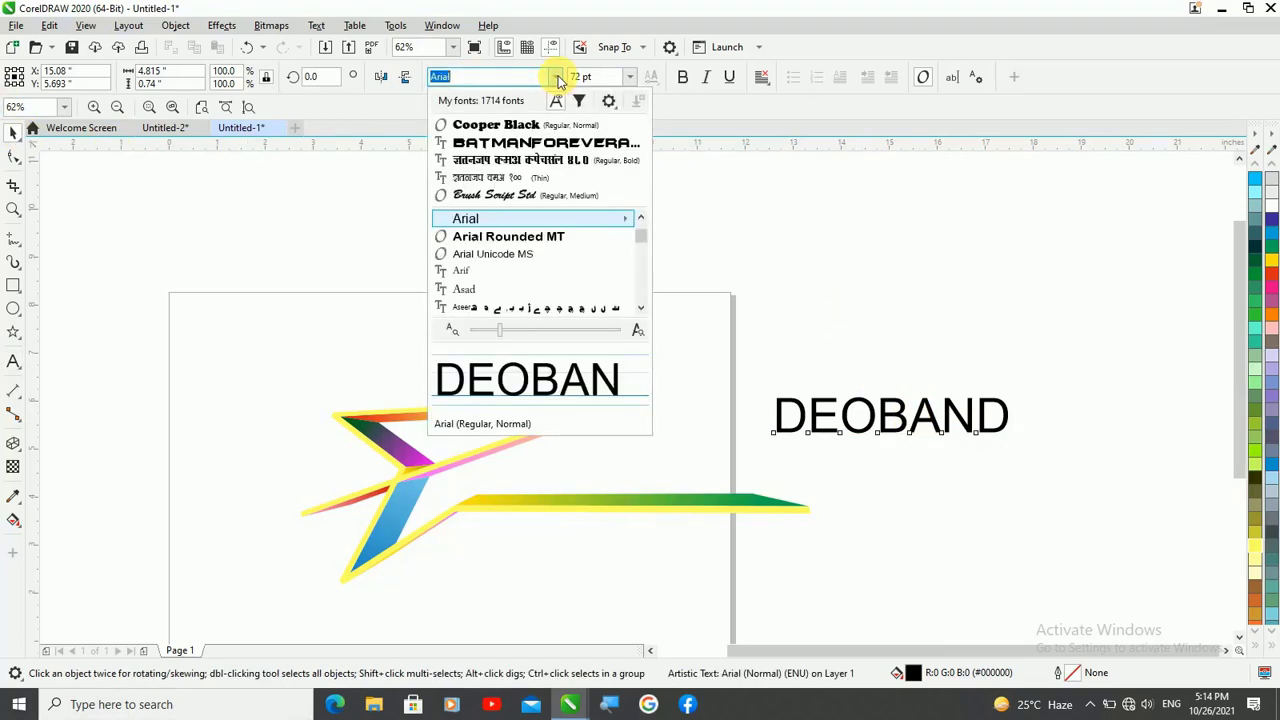
pyautogui.click(522, 124)
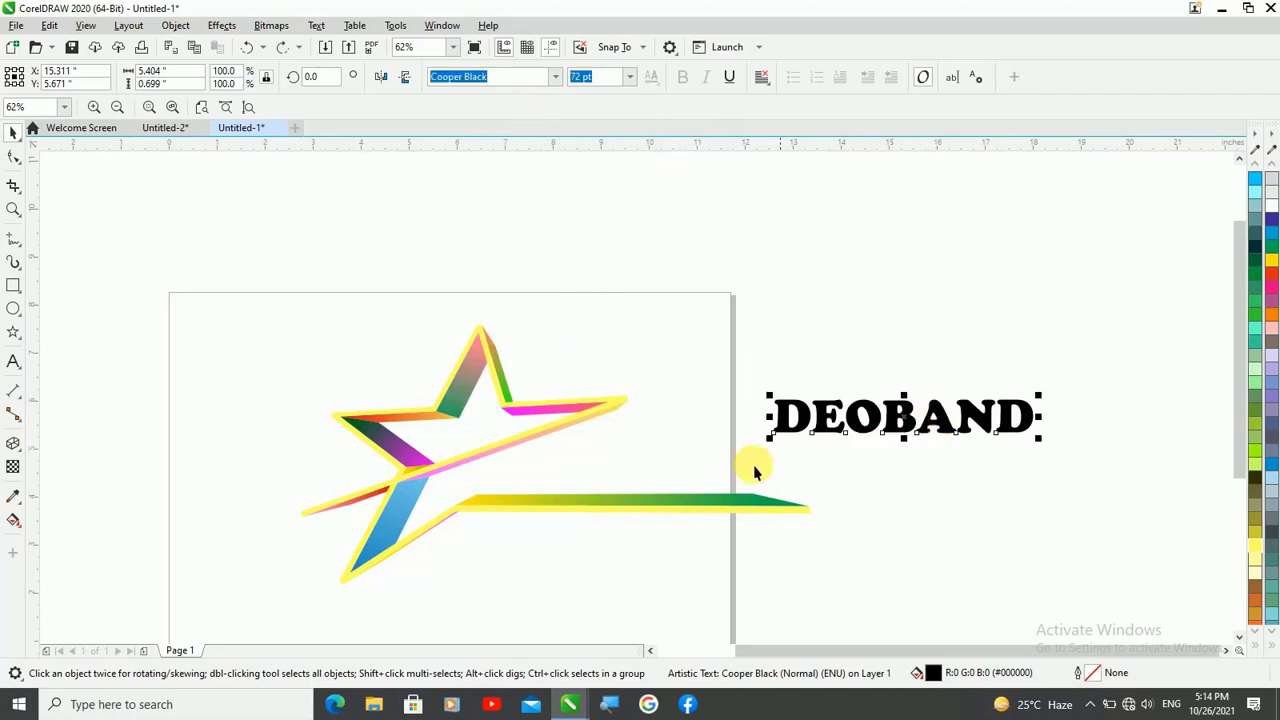
# - Centre the DEOBAND text horizontally and vertically on the long yellow-to-green face of the star's lower right arm
pyautogui.keyDown('shift'); pyautogui.click(688, 508); pyautogui.keyUp('shift')
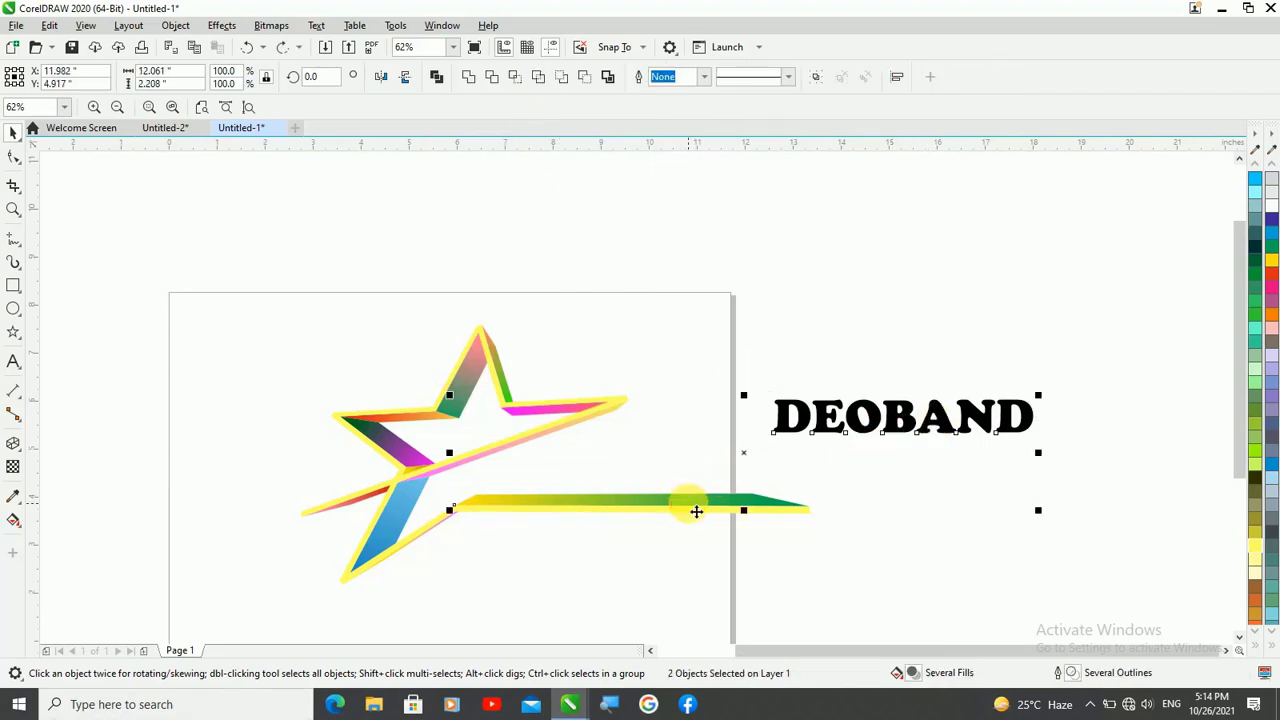
pyautogui.press('c')
pyautogui.press('e')
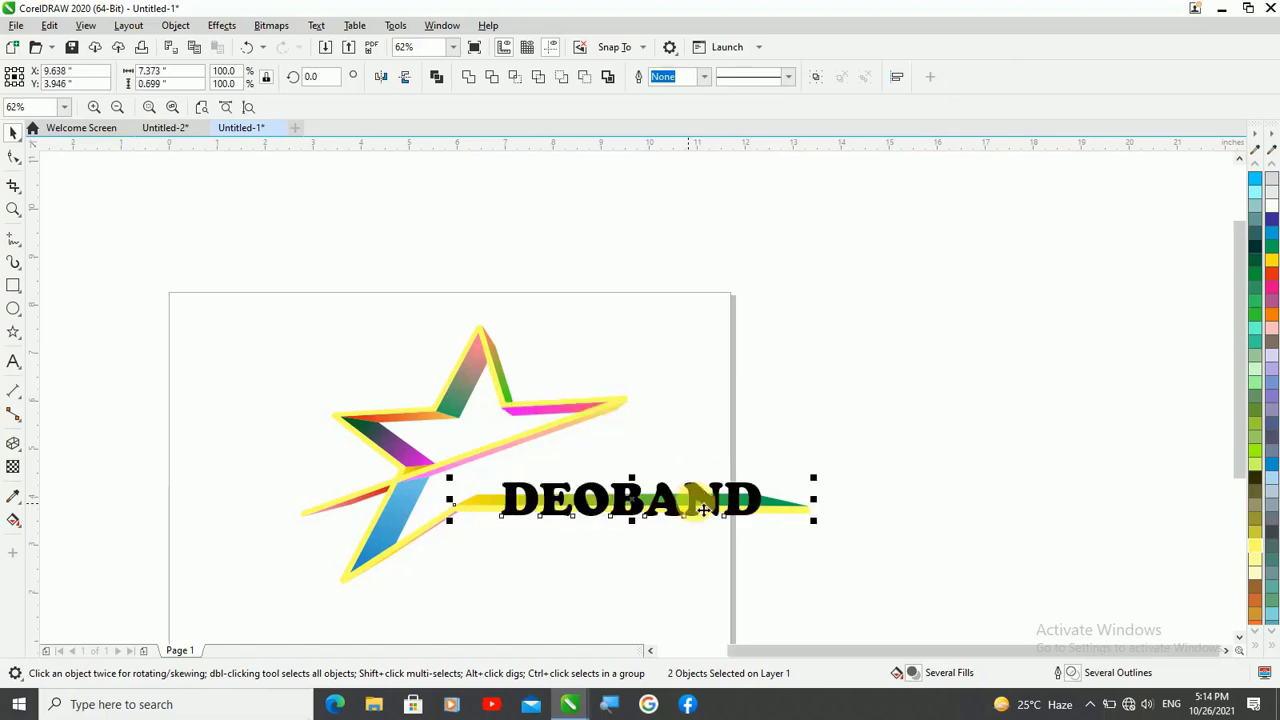
pyautogui.click(894, 423)
# - Add perspective to the DEOBAND text and slant its left end so its lower corner meets the inner start of the star's long arm
pyautogui.scroll(3, 567, 543)
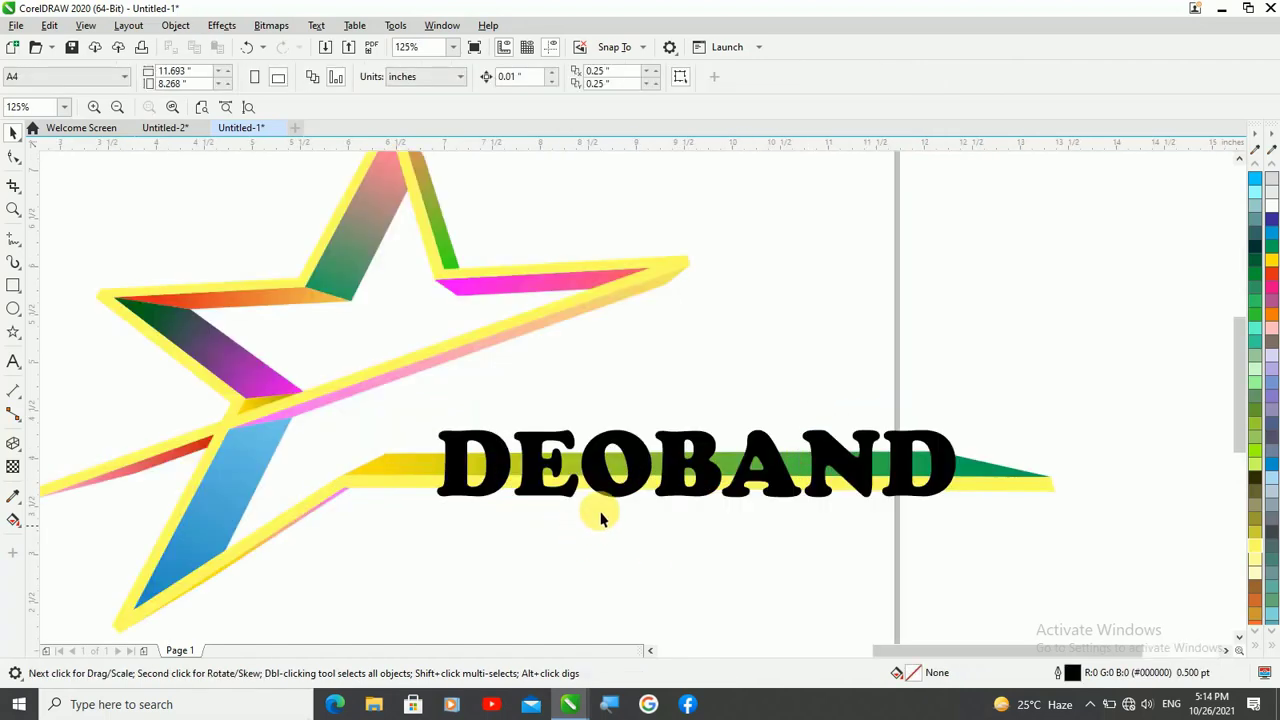
pyautogui.click(597, 506)
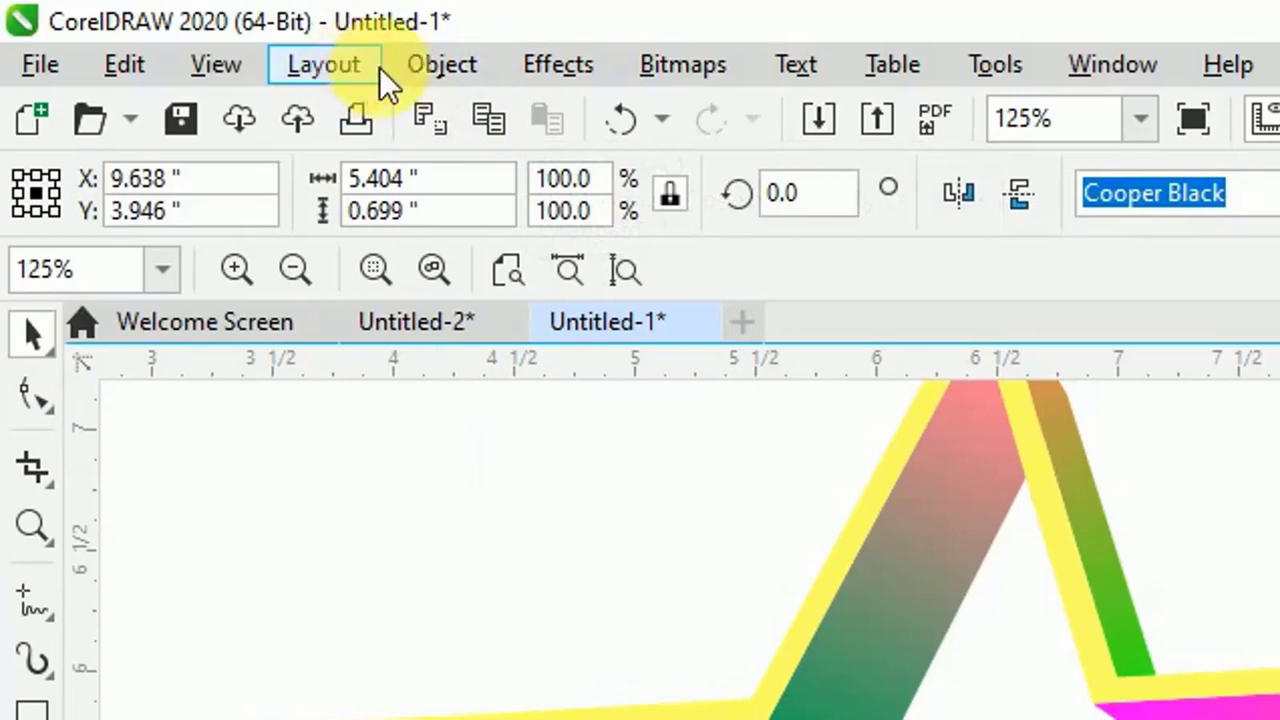
pyautogui.click(440, 85)
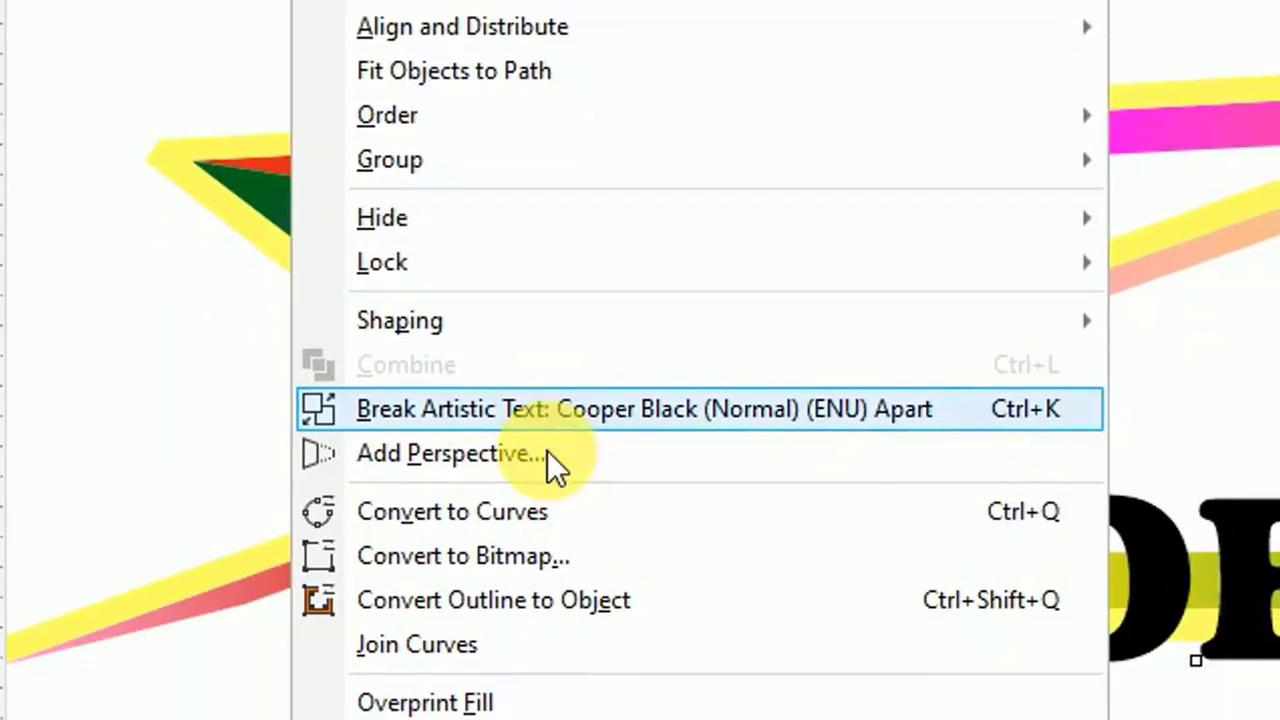
pyautogui.click(541, 399)
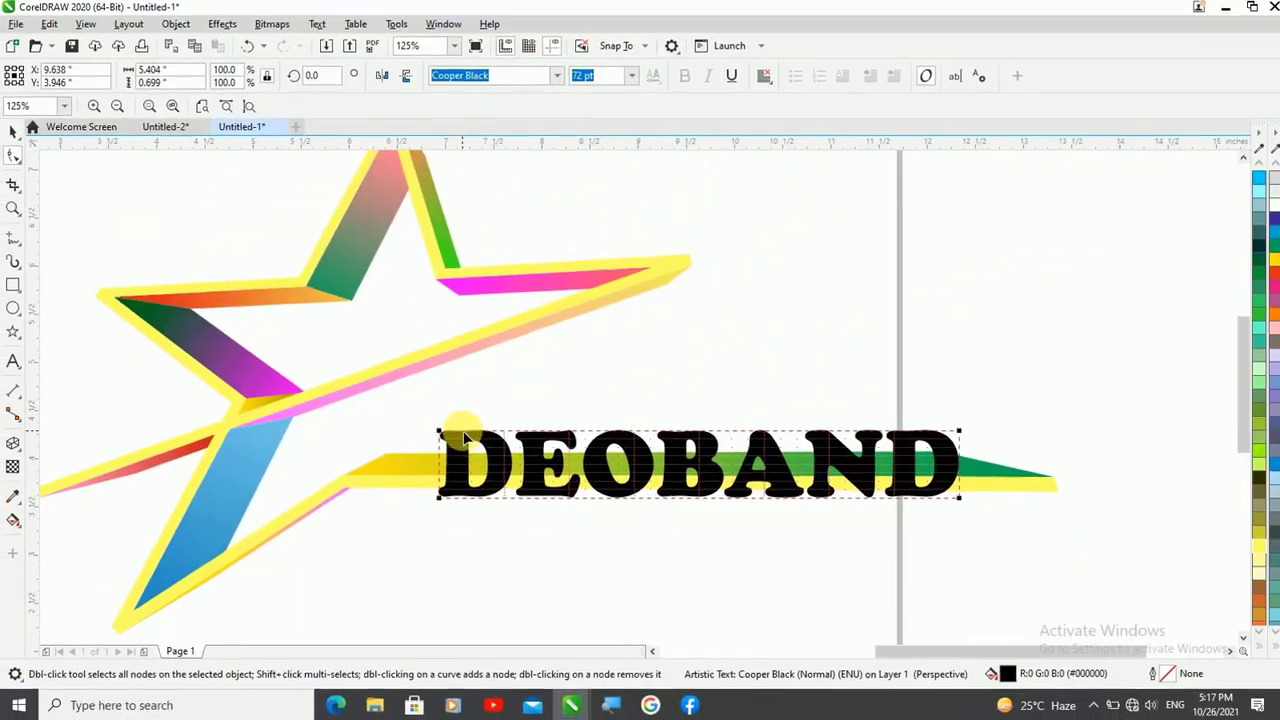
pyautogui.moveTo(446, 437); pyautogui.dragTo(440, 425)
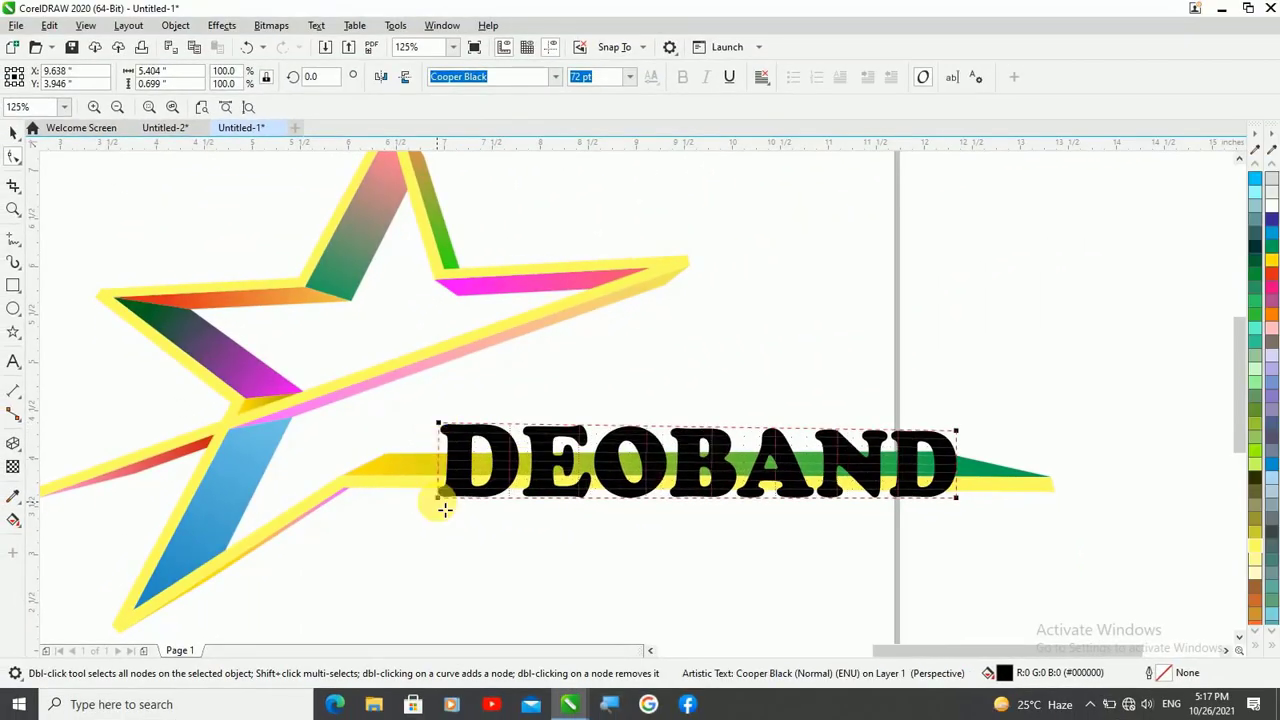
pyautogui.moveTo(444, 505); pyautogui.dragTo(441, 485)
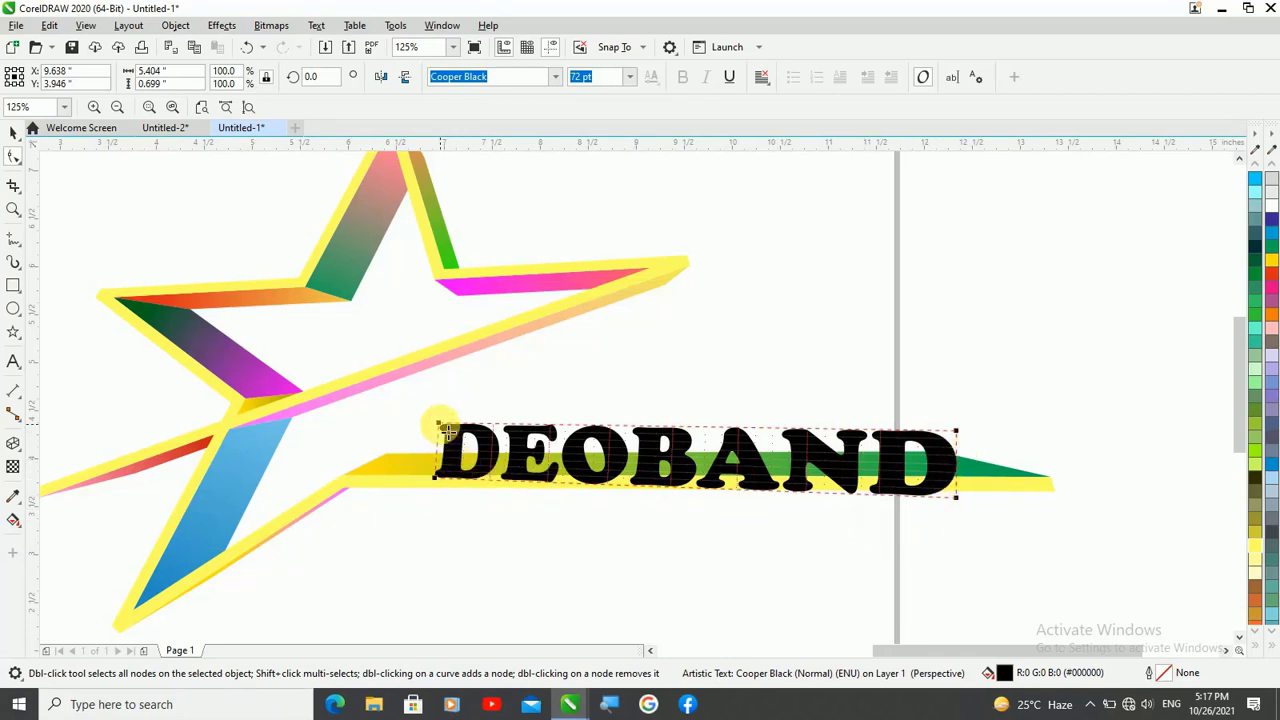
pyautogui.moveTo(440, 428); pyautogui.dragTo(414, 430)
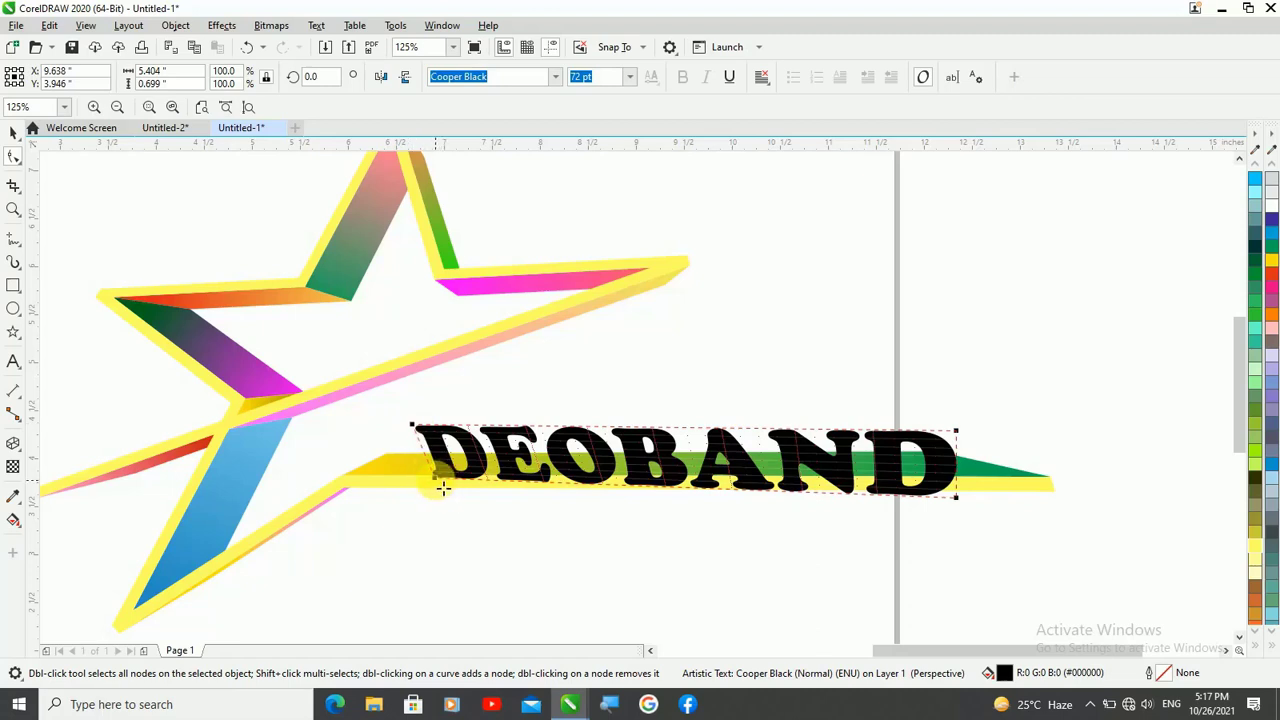
pyautogui.moveTo(443, 488); pyautogui.dragTo(344, 475)
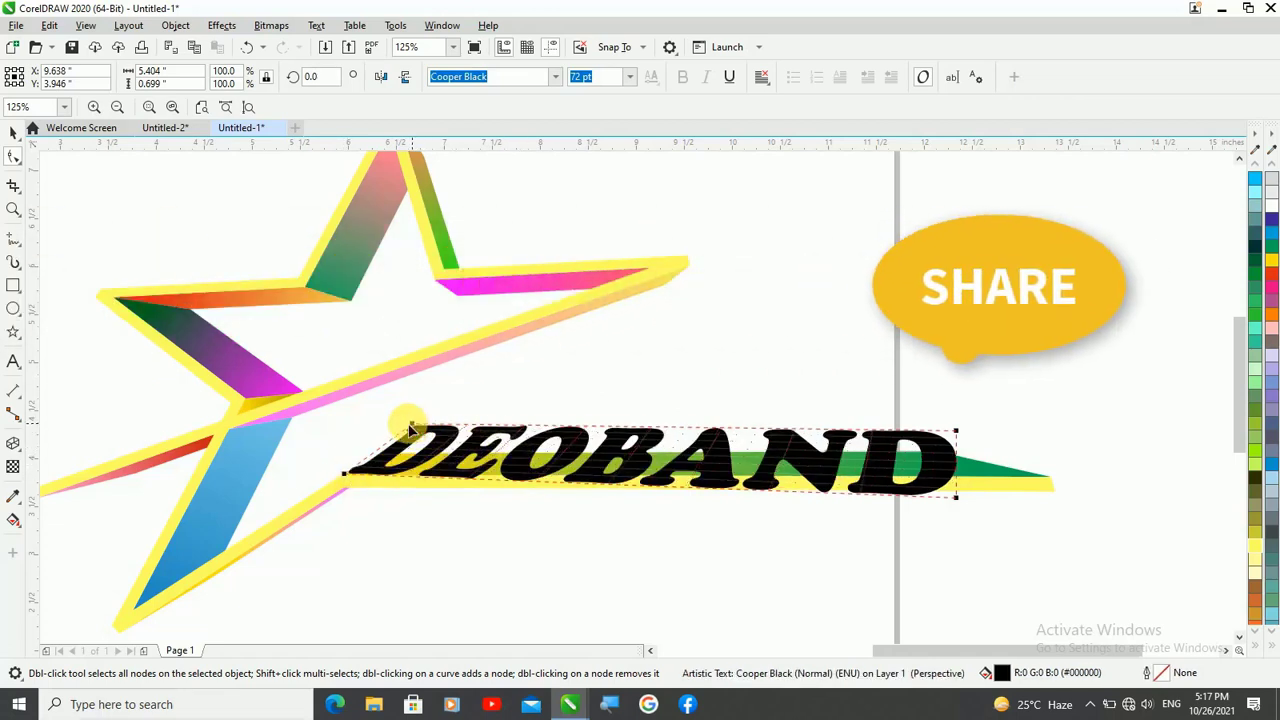
pyautogui.moveTo(410, 428); pyautogui.dragTo(375, 430)
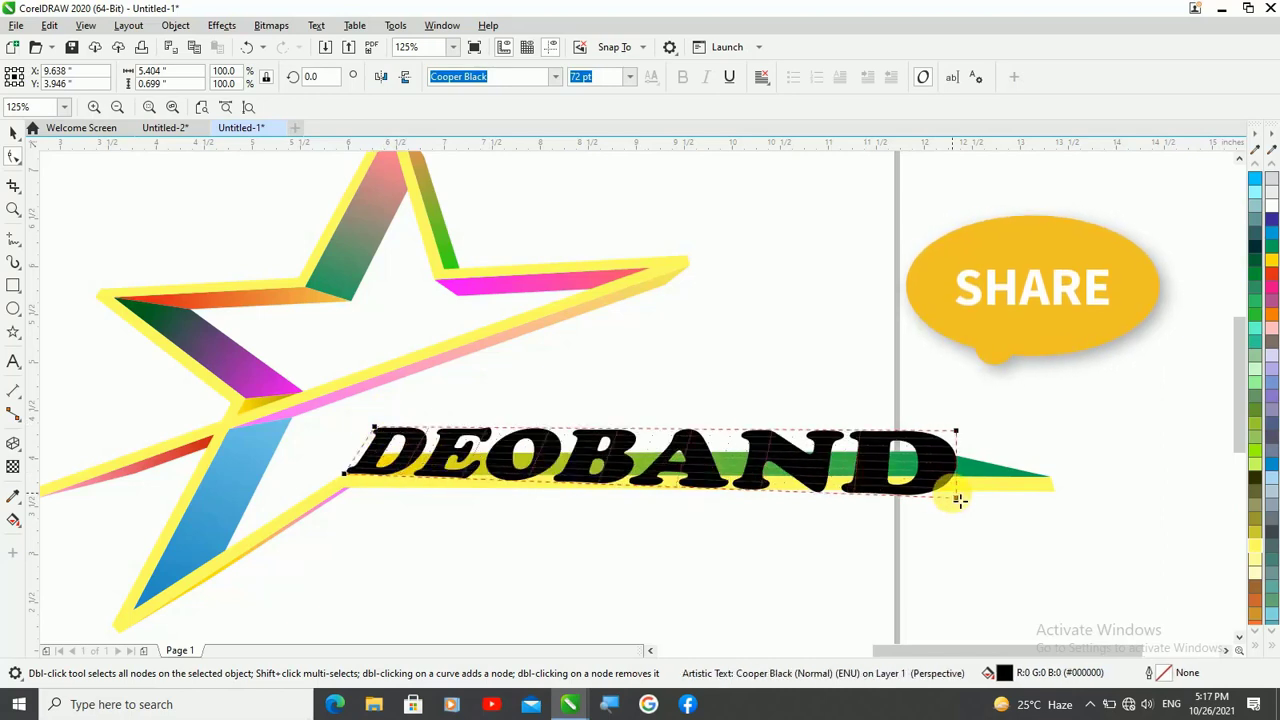
# - Stretch the right end of the DEOBAND perspective along the arm towards its tip and raise its upper corner so the letters grow rightward
pyautogui.moveTo(961, 505); pyautogui.dragTo(1006, 480)
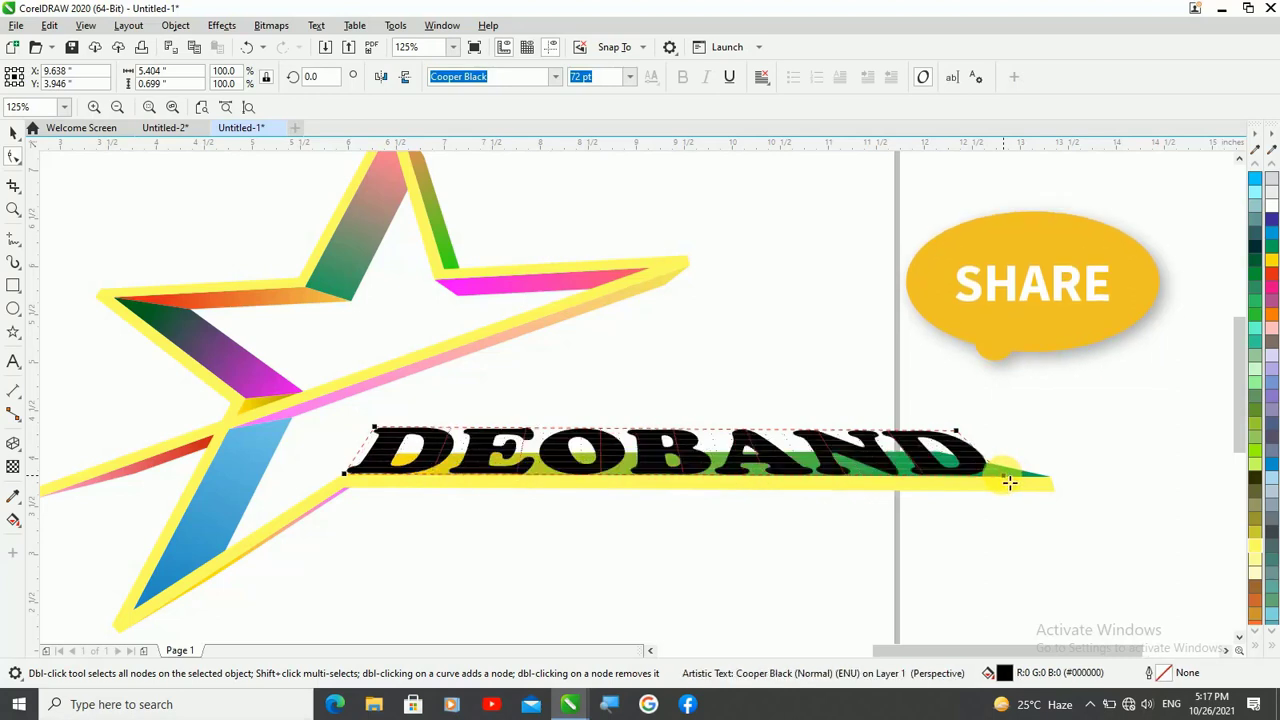
pyautogui.moveTo(966, 436); pyautogui.dragTo(1030, 404)
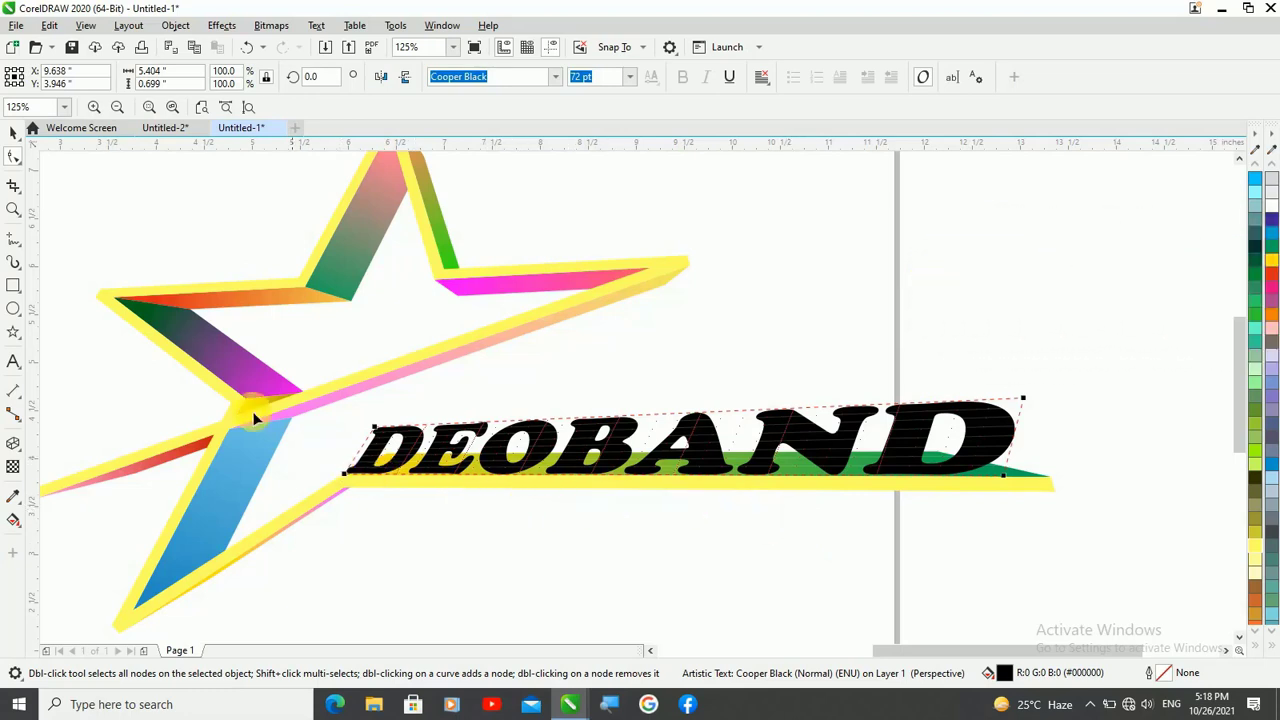
pyautogui.click(10, 131)
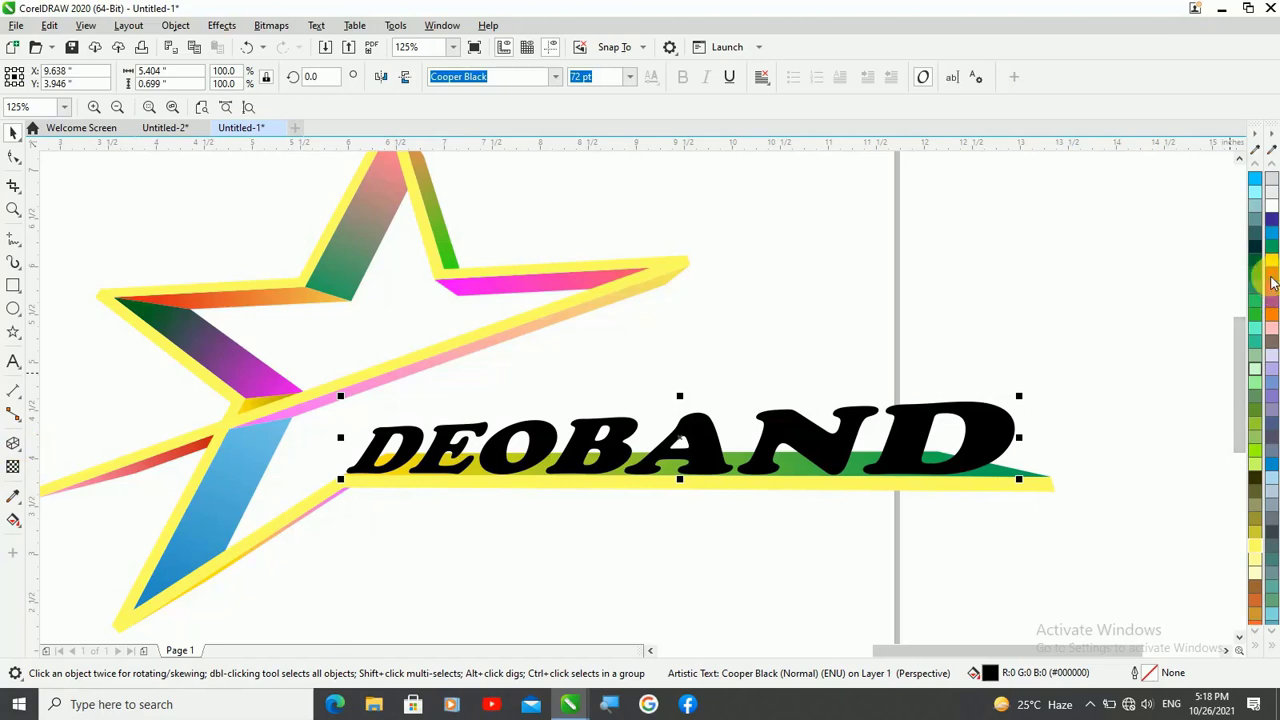
# - Fill the DEOBAND text with red and apply a vertical fountain fill from red at the base to white at the top
pyautogui.click(1272, 280)
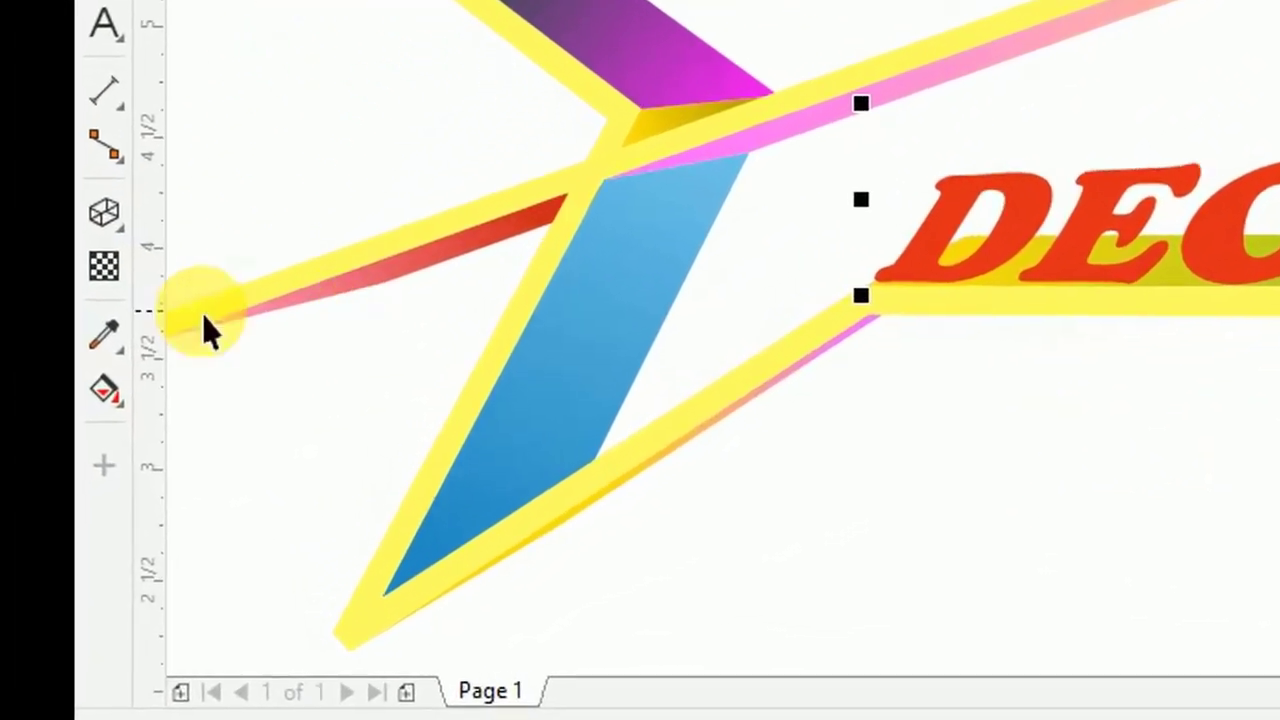
pyautogui.click(101, 391)
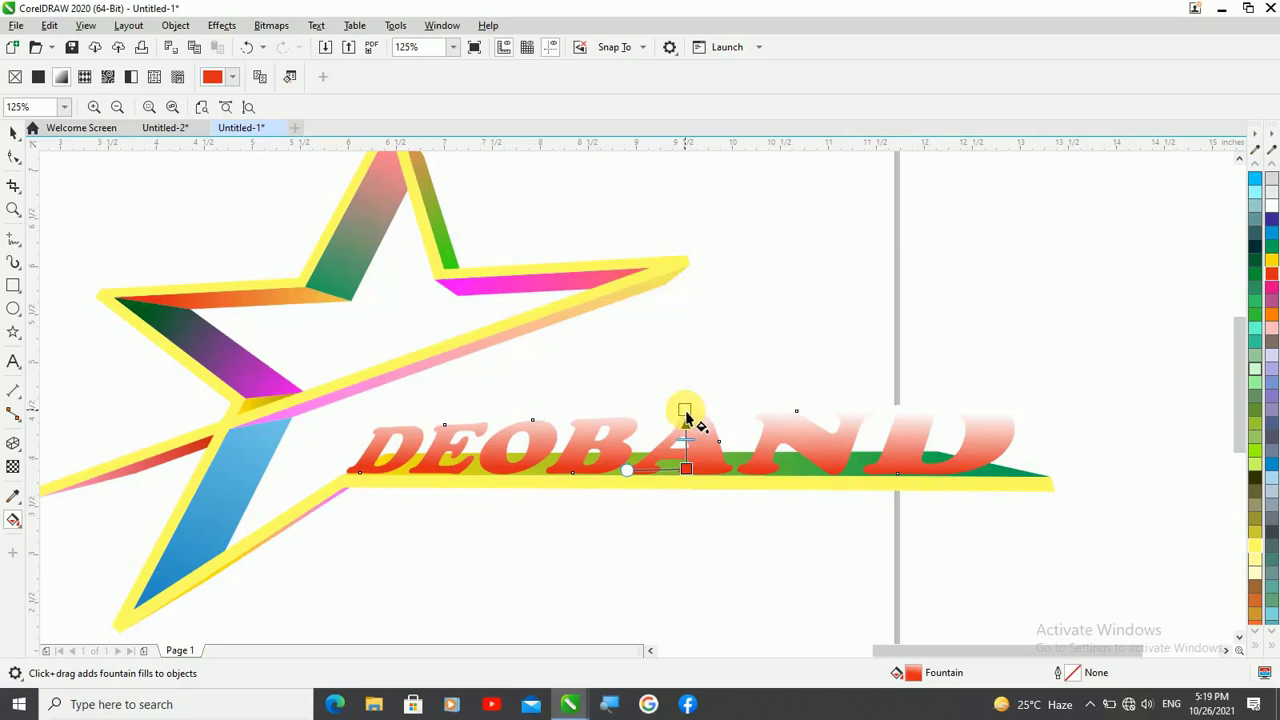
pyautogui.moveTo(685, 411); pyautogui.dragTo(685, 409)
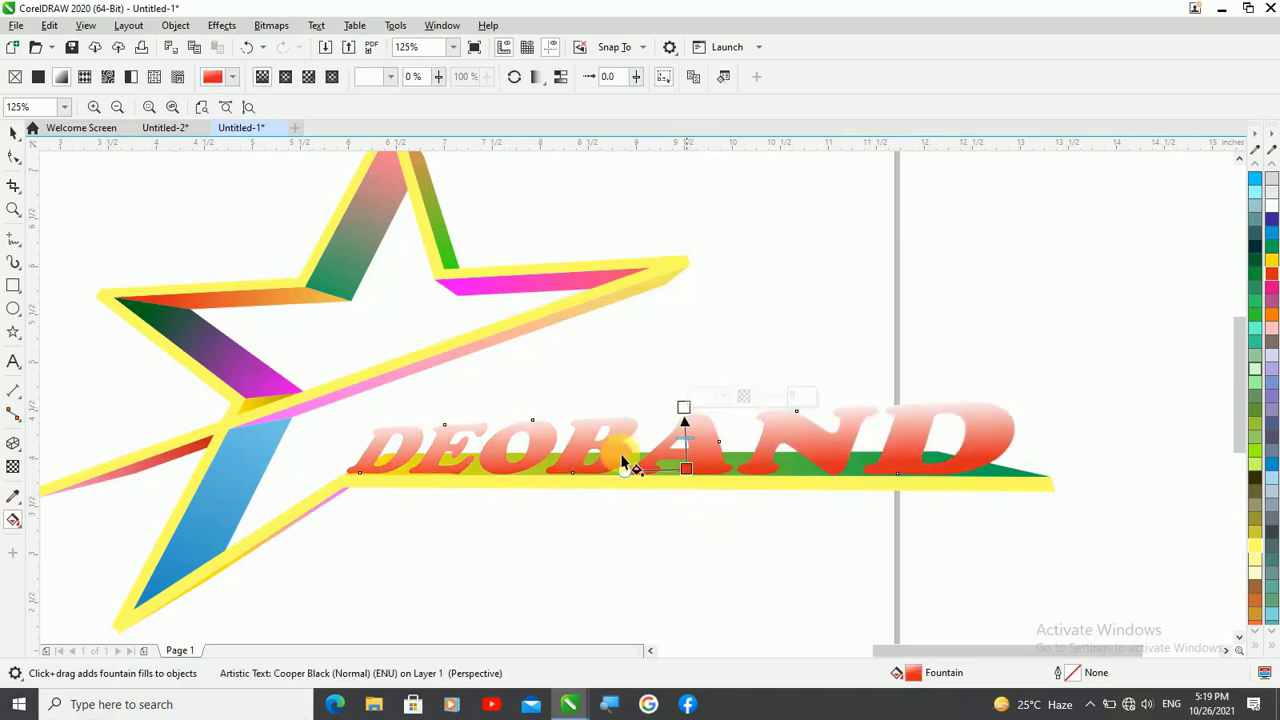
pyautogui.press('space')
# - Cast a black perspective drop shadow upward from the base of the DEOBAND text, at an angle of about 85 and a stretch of about 113
pyautogui.click(19, 450)
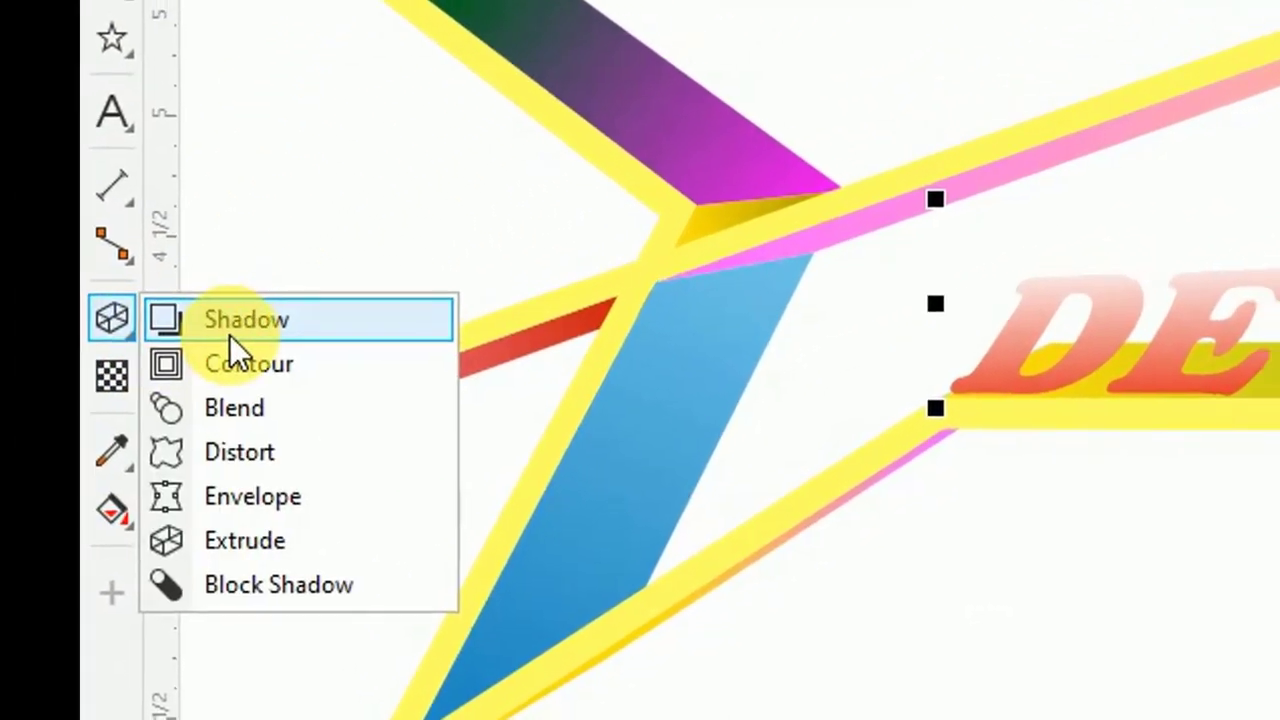
pyautogui.click(234, 332)
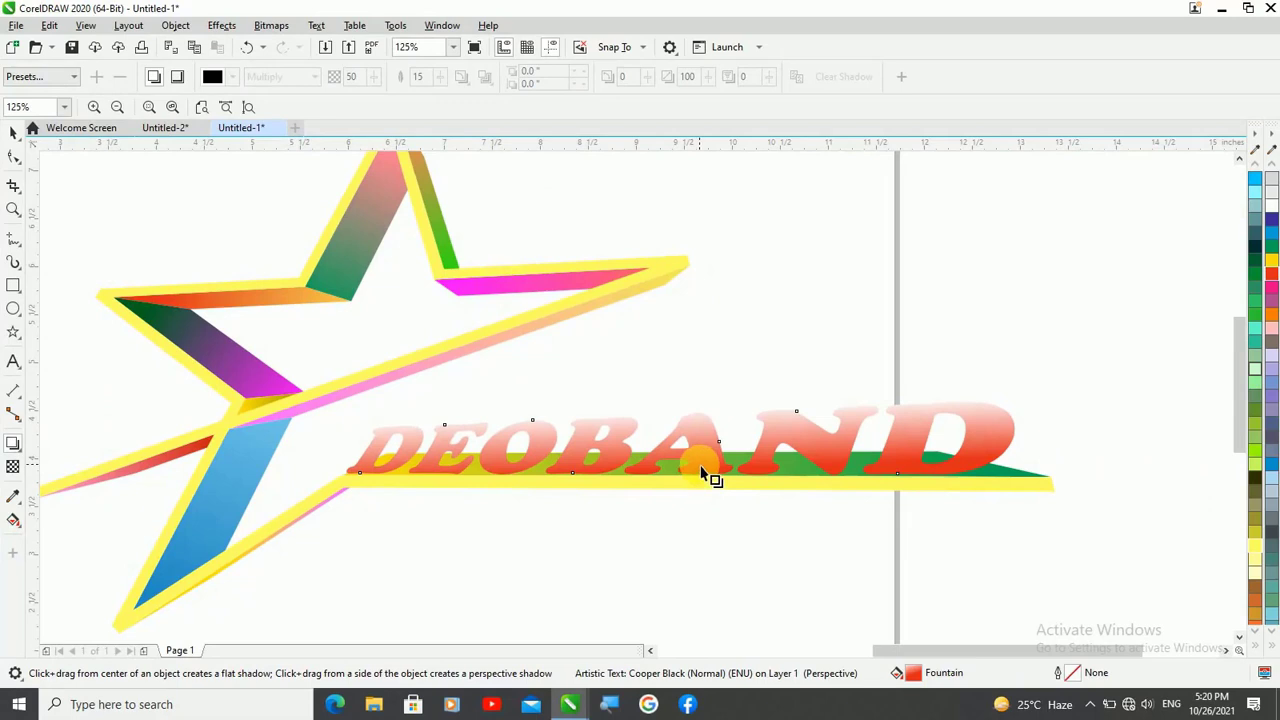
pyautogui.moveTo(681, 473); pyautogui.dragTo(688, 400)
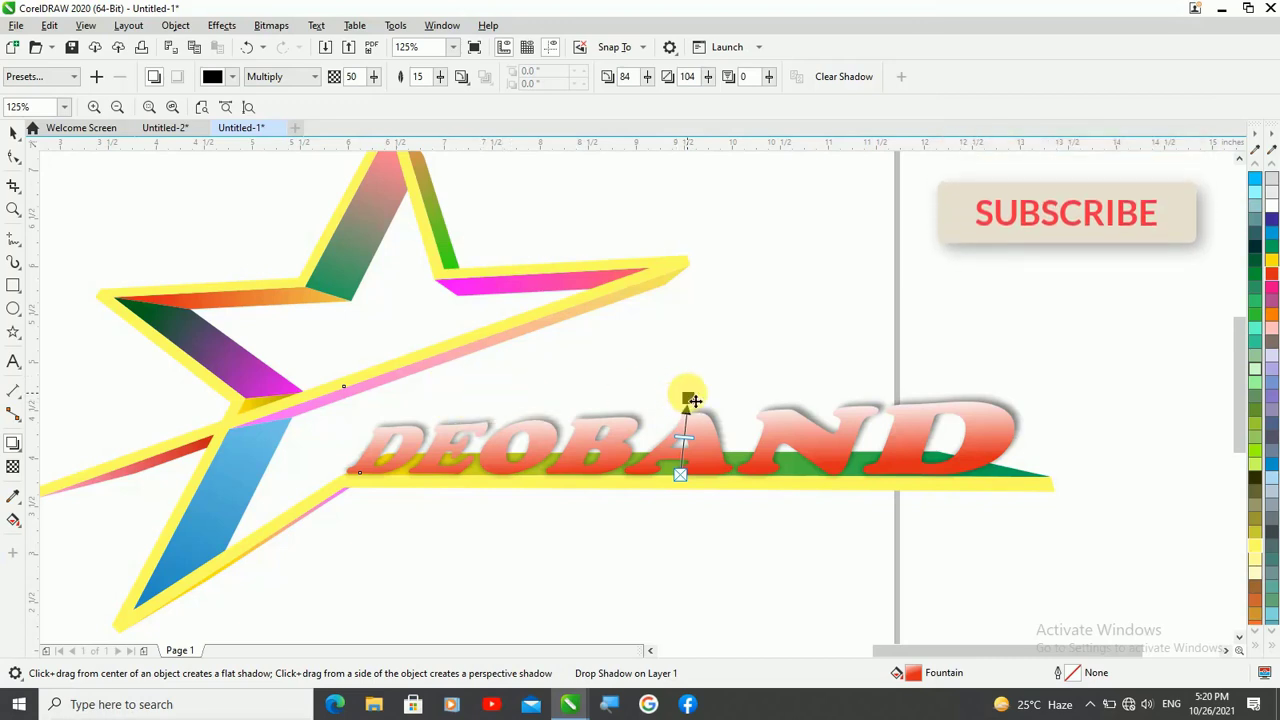
pyautogui.moveTo(692, 398)
pyautogui.mouseDown()
pyautogui.moveTo(688, 382)
pyautogui.moveTo(700, 394)
pyautogui.mouseUp()
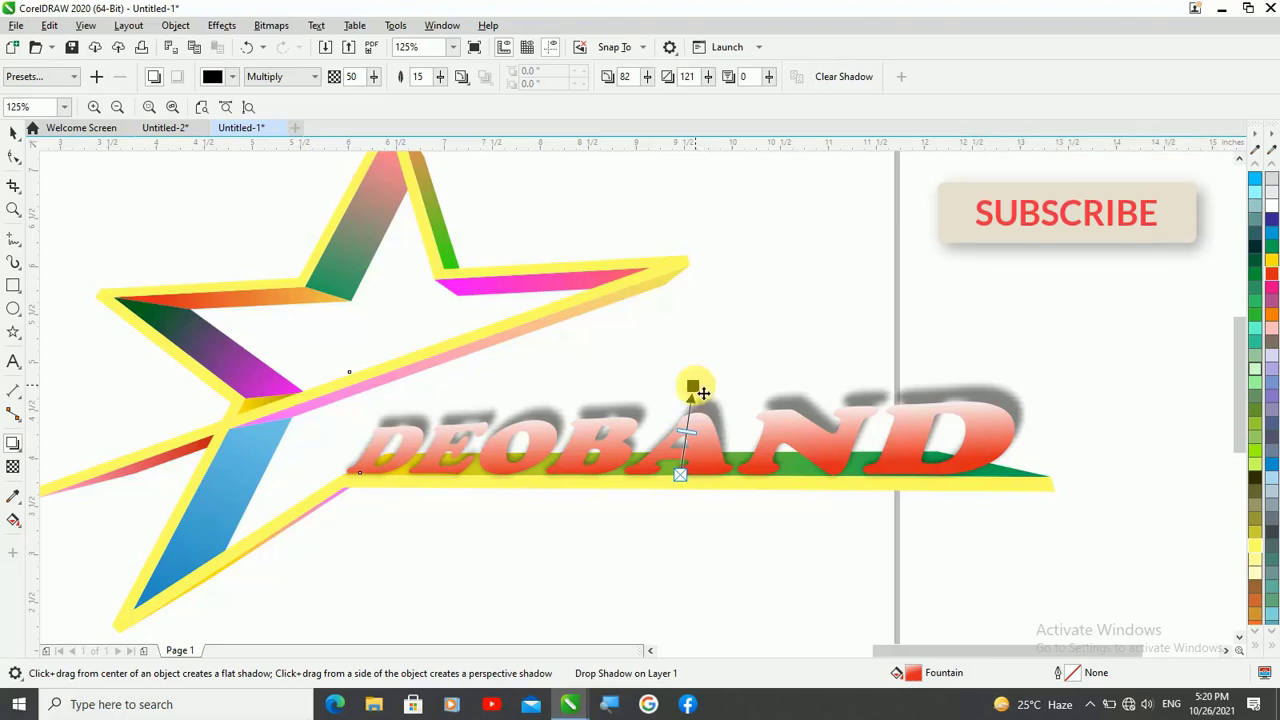
pyautogui.moveTo(703, 393); pyautogui.dragTo(694, 399)
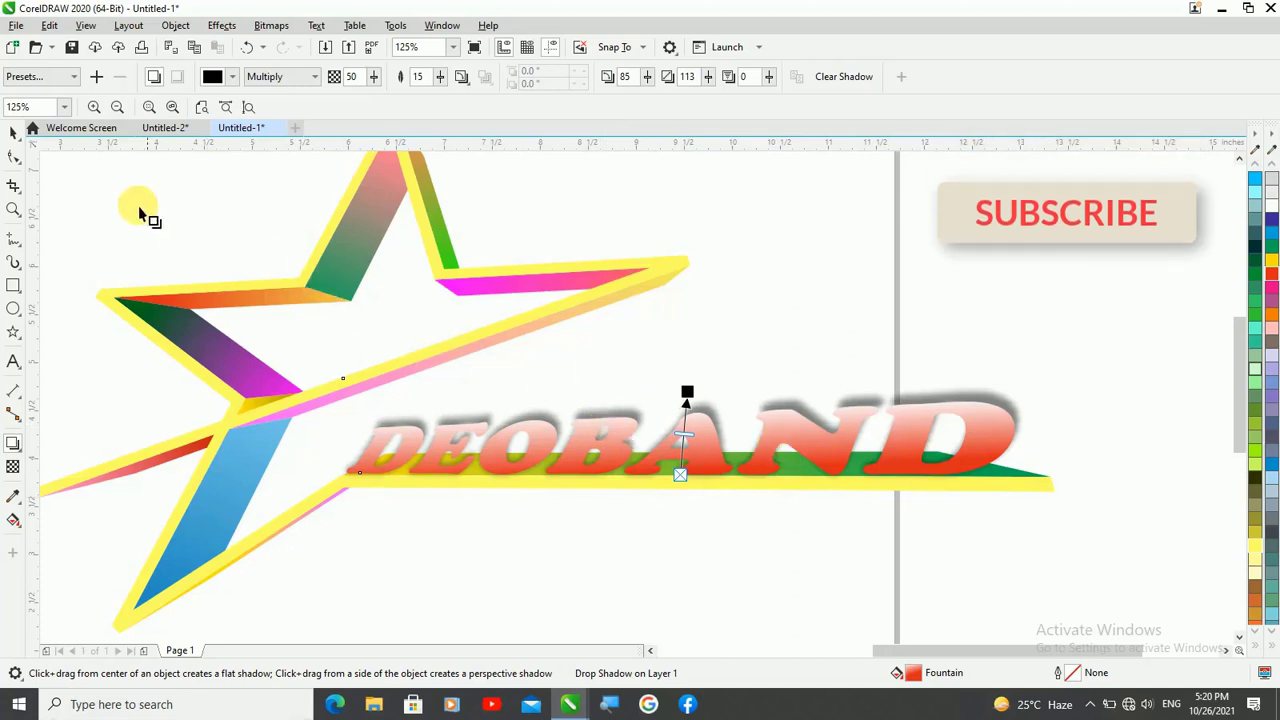
pyautogui.click(13, 132)
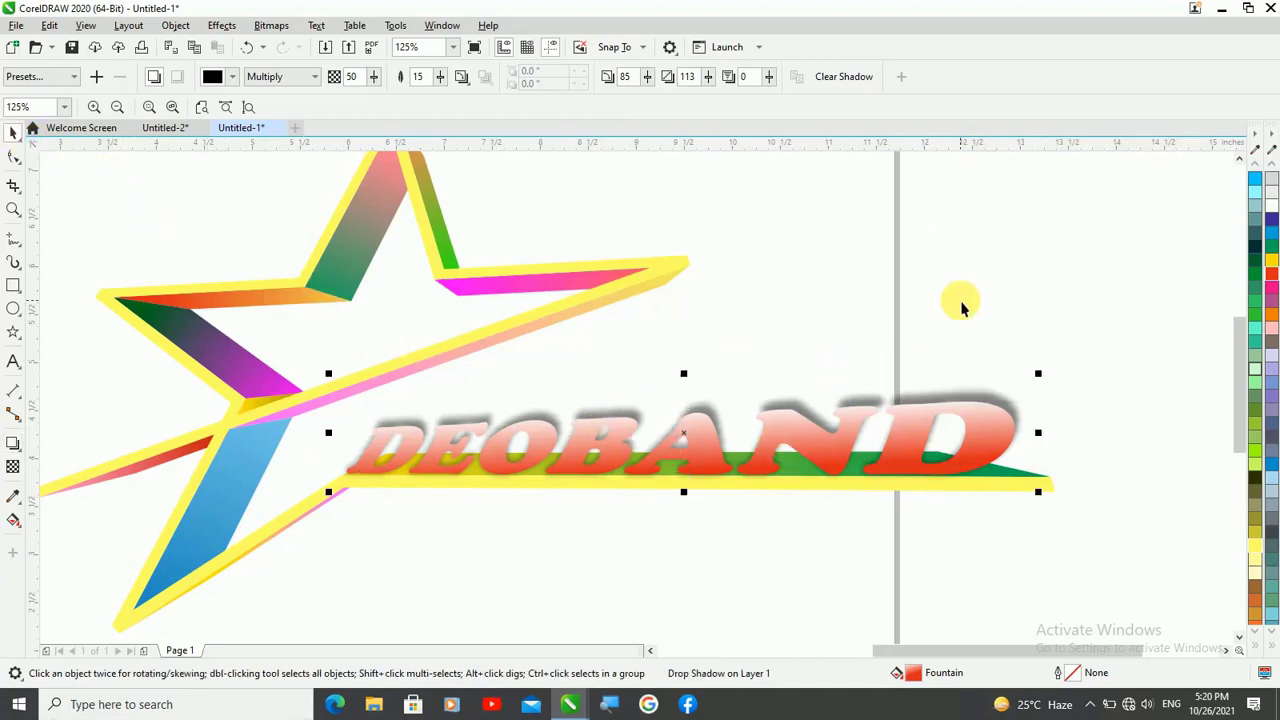
pyautogui.click(1093, 273)
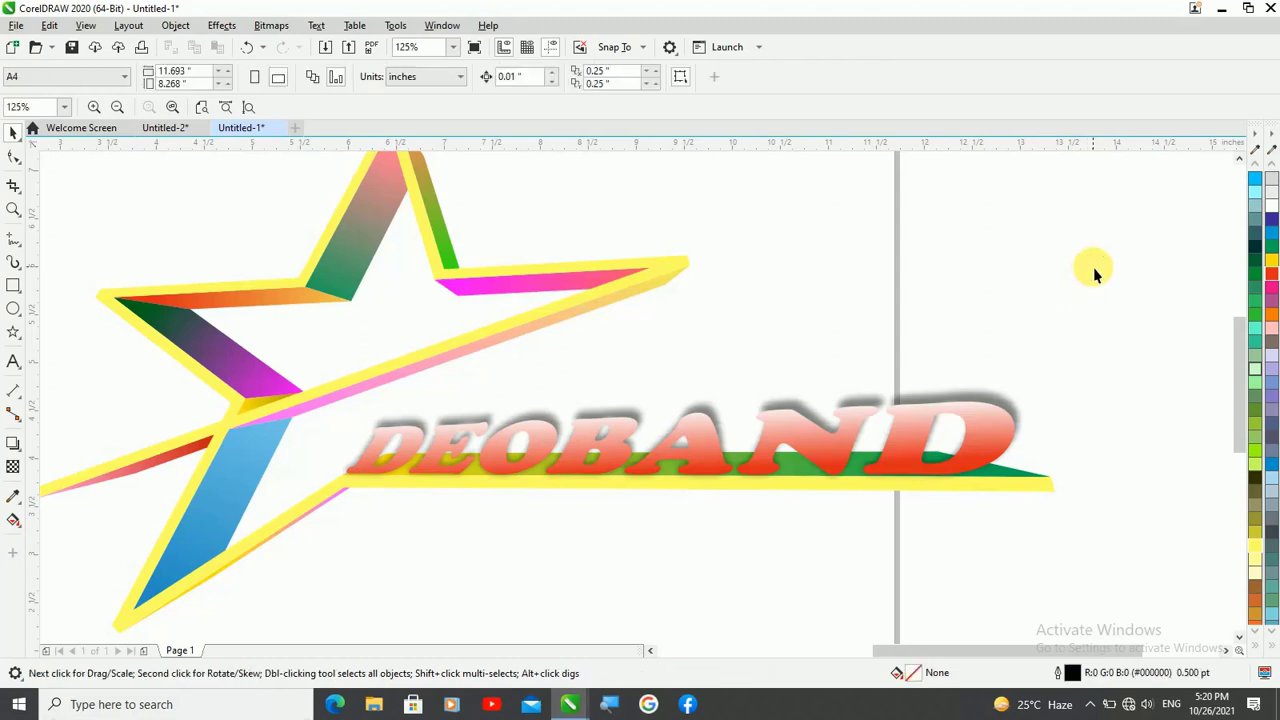
pyautogui.press('F4')
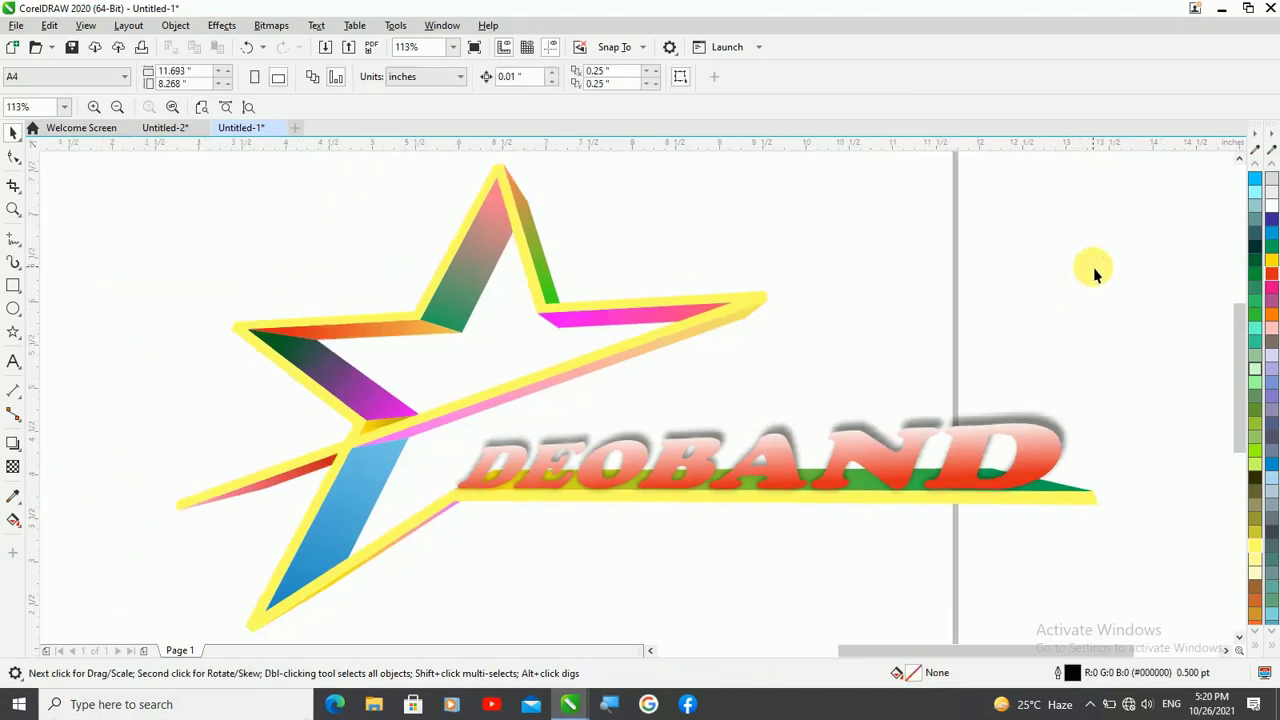